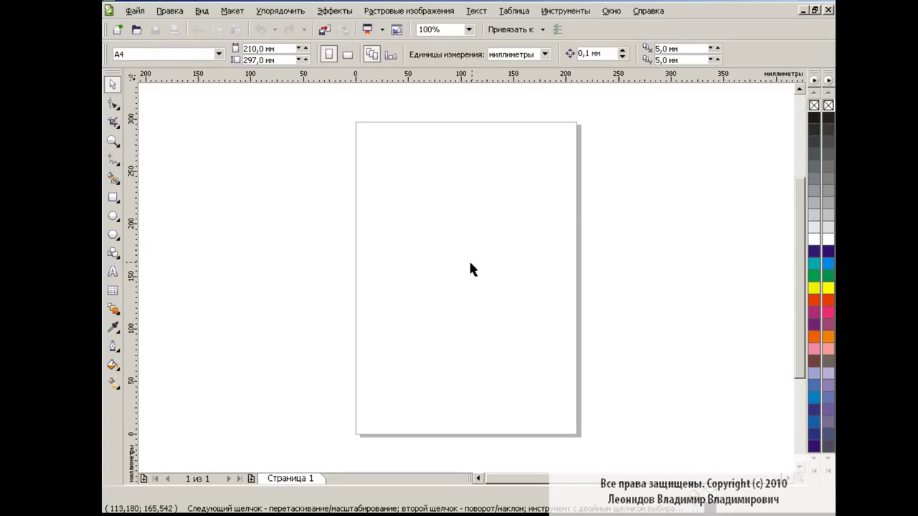
# Draw a wide ellipse and add a half-size copy as the inner ellipse.
pyautogui.click(112, 216)
pyautogui.moveTo(416, 226); pyautogui.dragTo(502, 262)
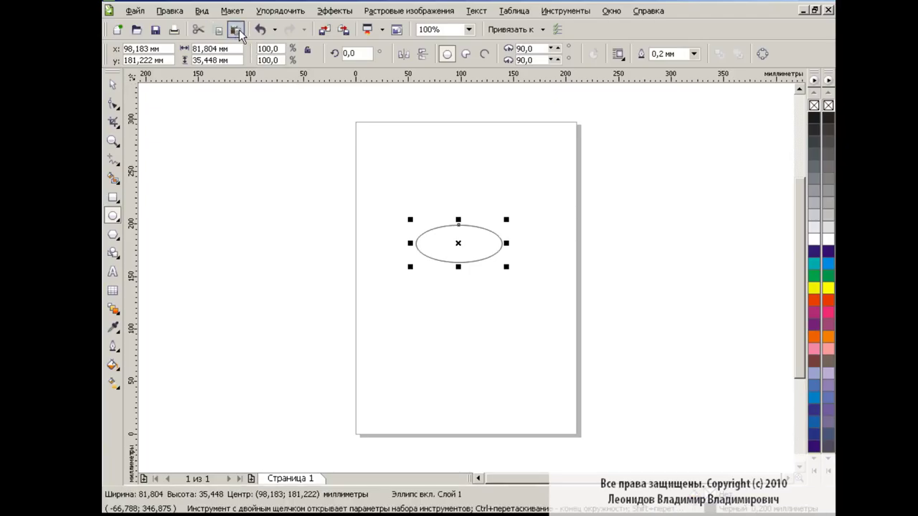
pyautogui.click(236, 29)
pyautogui.moveTo(506, 219); pyautogui.dragTo(487, 227)
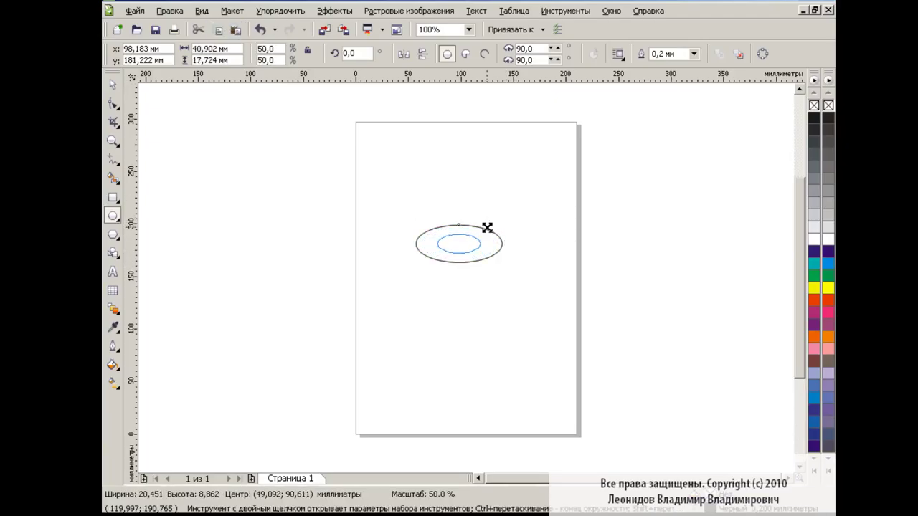
pyautogui.moveTo(483, 244); pyautogui.dragTo(491, 244)
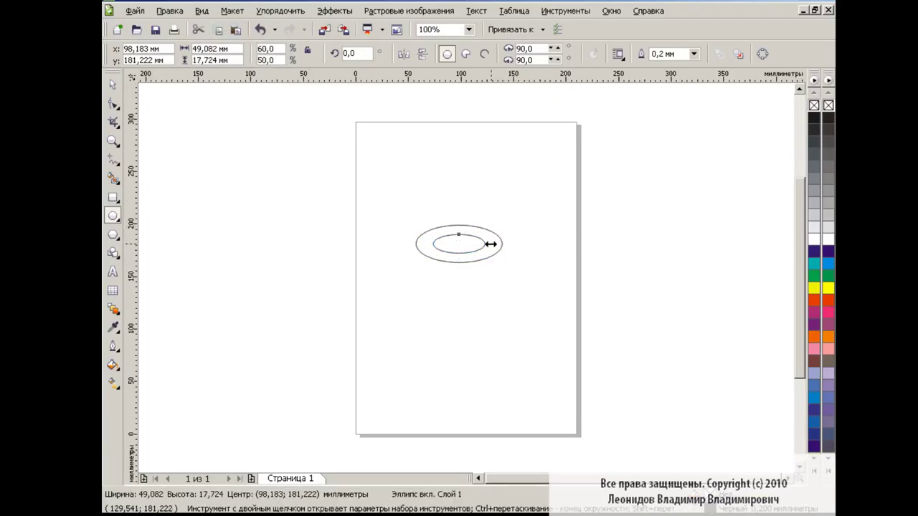
# Set the outer ellipse's width to 81 mm.
pyautogui.click(113, 84)
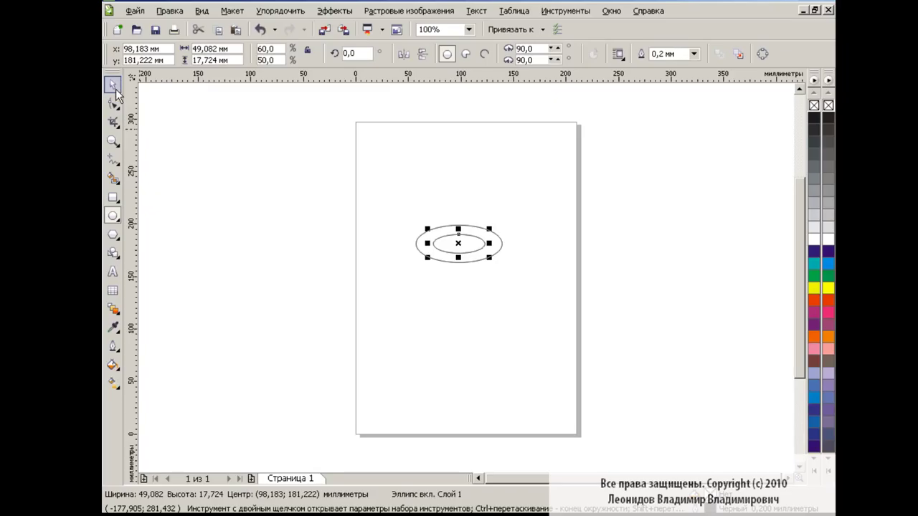
pyautogui.click(242, 239)
pyautogui.click(424, 235)
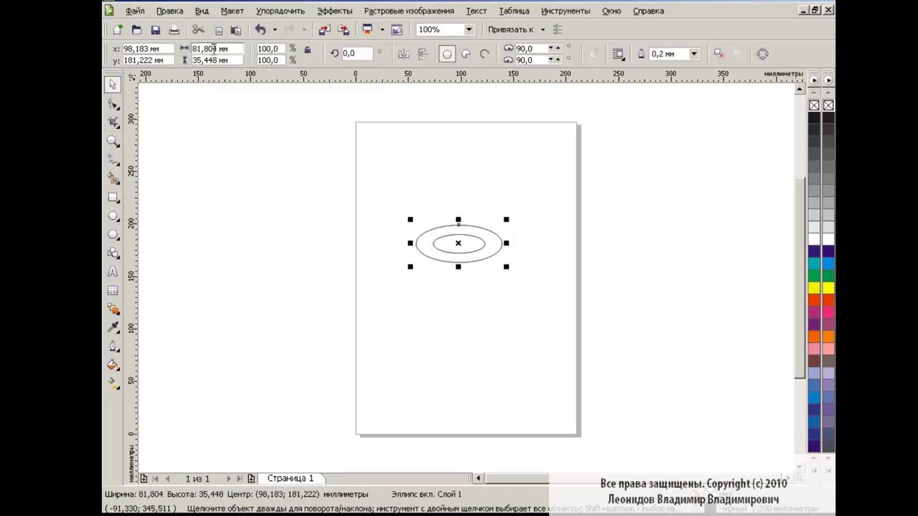
pyautogui.moveTo(206, 52); pyautogui.dragTo(216, 52)
pyautogui.press('Return')
pyautogui.click(335, 235)
# Draw an 81 mm wide rectangle down from the ellipse's left edge.
pyautogui.click(112, 197)
pyautogui.moveTo(416, 243); pyautogui.dragTo(501, 327)
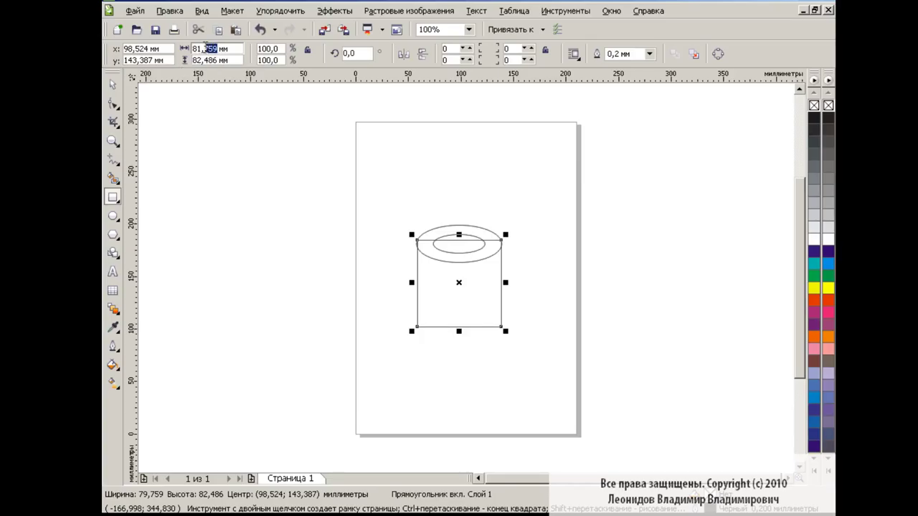
pyautogui.write('0')
pyautogui.press('Return')
pyautogui.press('space')
# Align the two ellipses and the rectangle on their centres.
pyautogui.hotkey('ctrl', 'a')
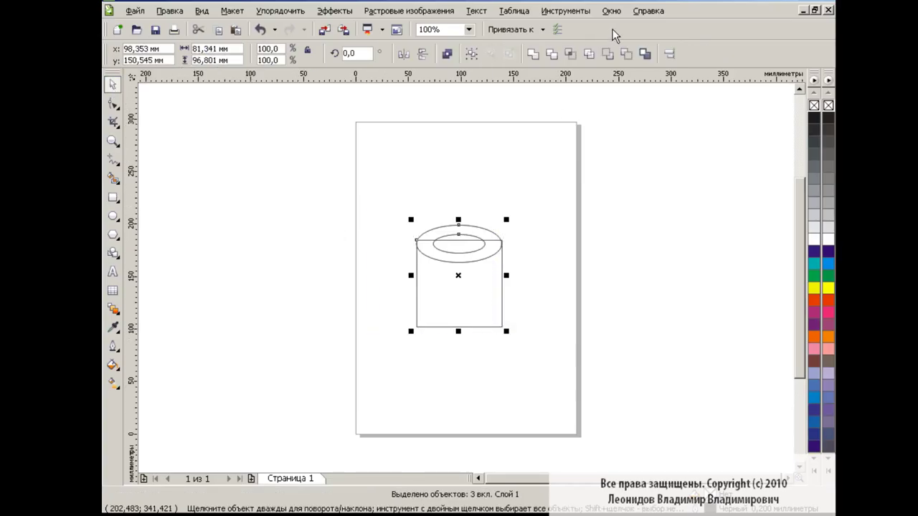
pyautogui.moveTo(378, 181); pyautogui.dragTo(510, 337)
pyautogui.click(668, 53)
pyautogui.click(512, 330)
pyautogui.click(572, 330)
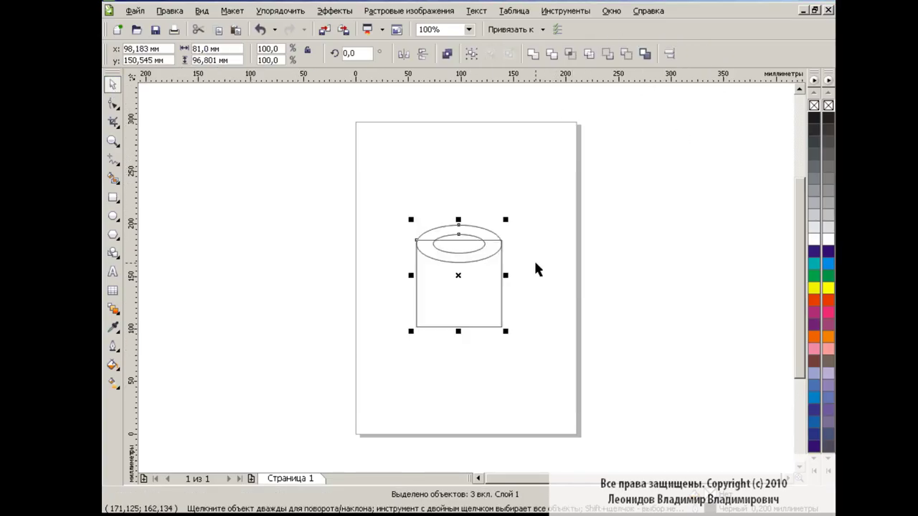
pyautogui.click(527, 279)
# Smart Fill the cup's body orange-red.
pyautogui.click(117, 177)
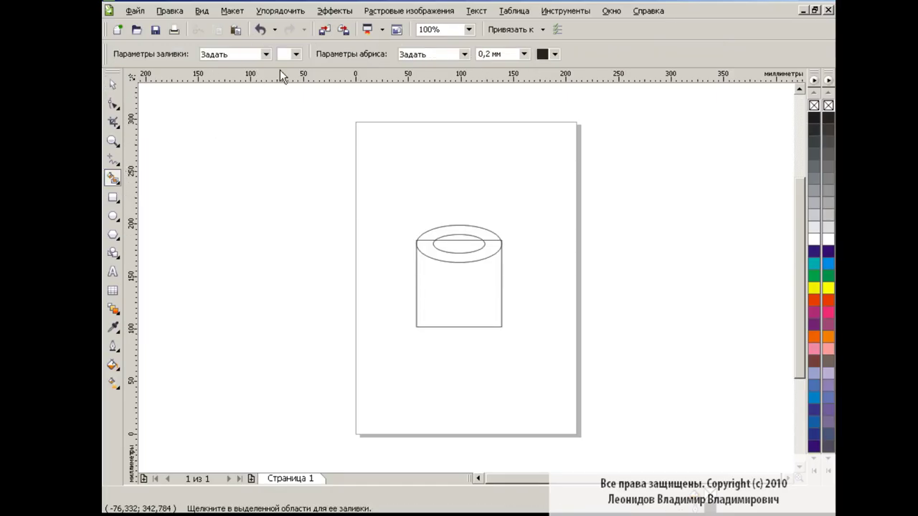
pyautogui.click(295, 54)
pyautogui.click(294, 102)
pyautogui.click(467, 296)
pyautogui.press('space')
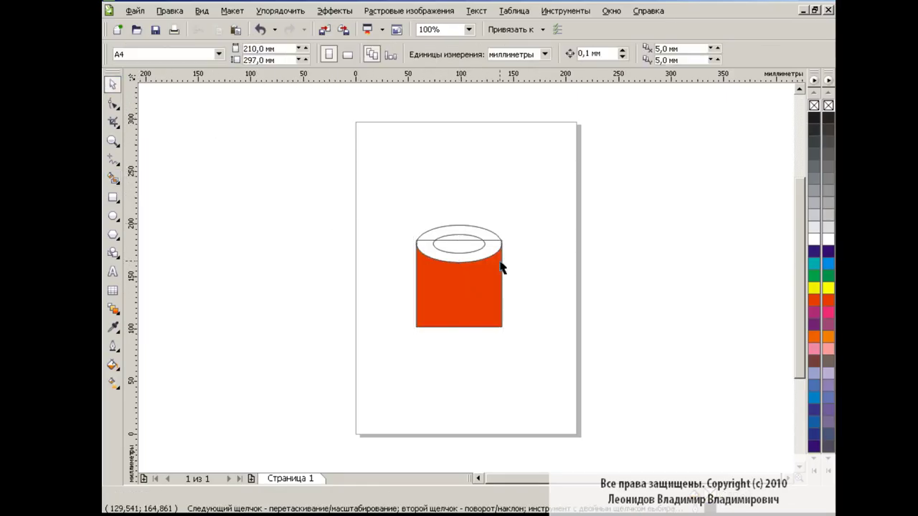
pyautogui.click(494, 241)
pyautogui.click(523, 290)
pyautogui.click(494, 294)
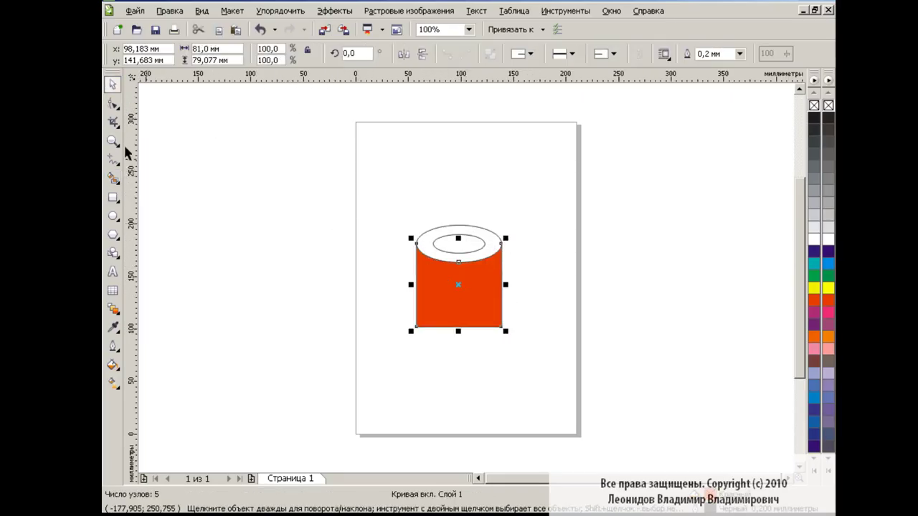
# Convert the body's edges to curves and delete its two bottom nodes.
pyautogui.click(113, 104)
pyautogui.moveTo(362, 203); pyautogui.dragTo(566, 337)
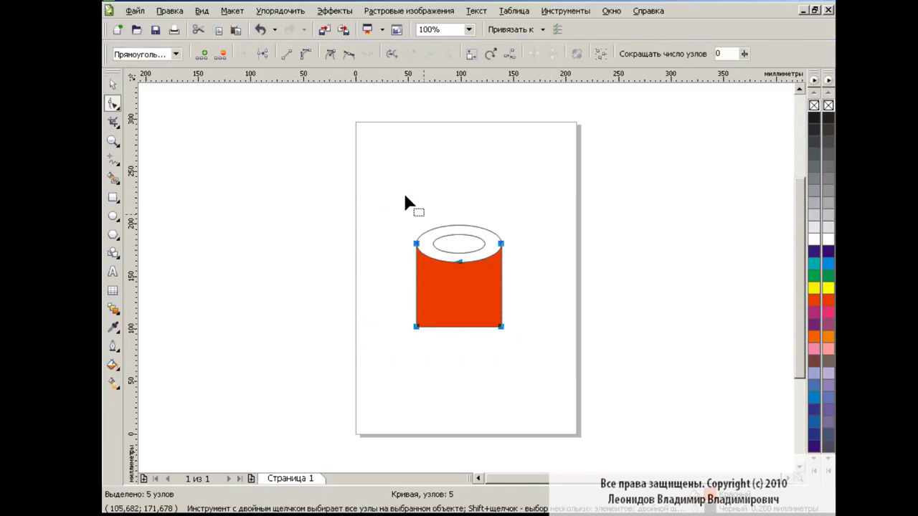
pyautogui.click(307, 57)
pyautogui.moveTo(366, 287); pyautogui.dragTo(537, 346)
pyautogui.press('Delete')
# Bow the body's left and right sides outward into curves.
pyautogui.click(500, 245)
pyautogui.click(416, 244)
pyautogui.moveTo(417, 364); pyautogui.dragTo(393, 350)
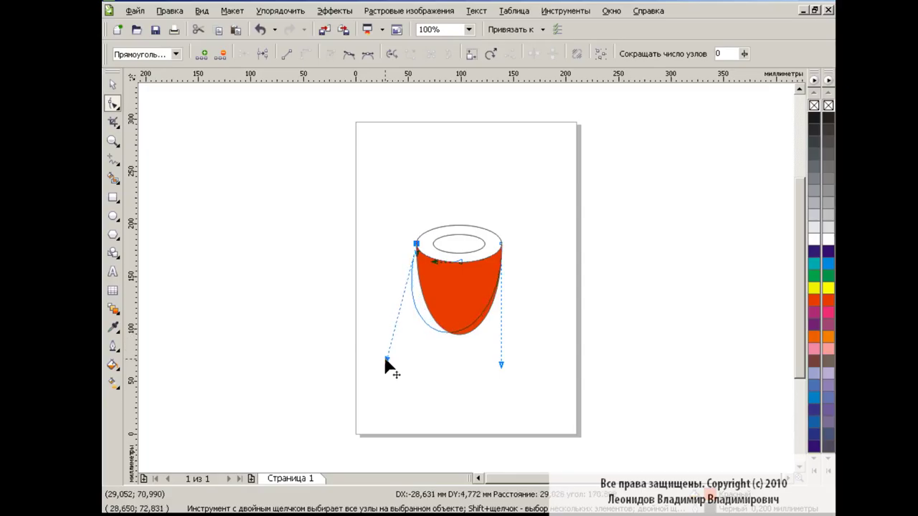
pyautogui.click(500, 245)
pyautogui.moveTo(501, 364); pyautogui.dragTo(523, 356)
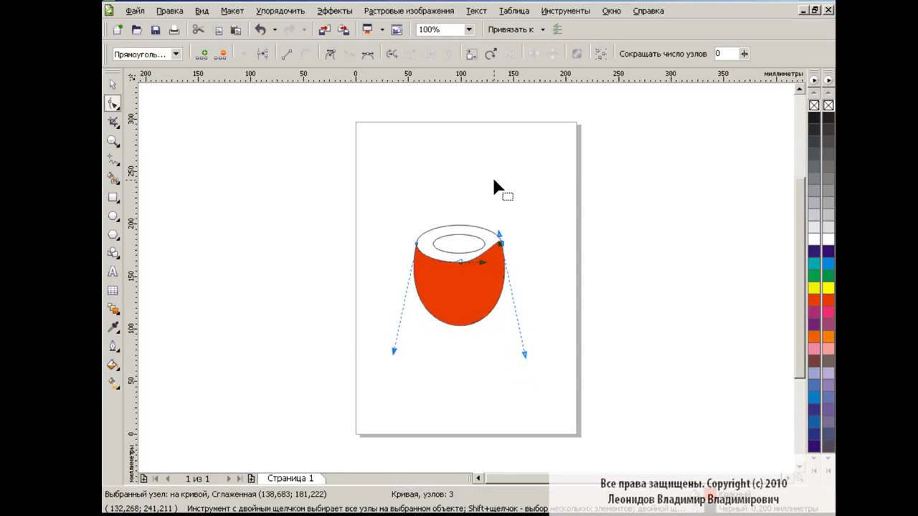
pyautogui.click(260, 29)
pyautogui.click(329, 54)
pyautogui.moveTo(504, 364); pyautogui.dragTo(525, 357)
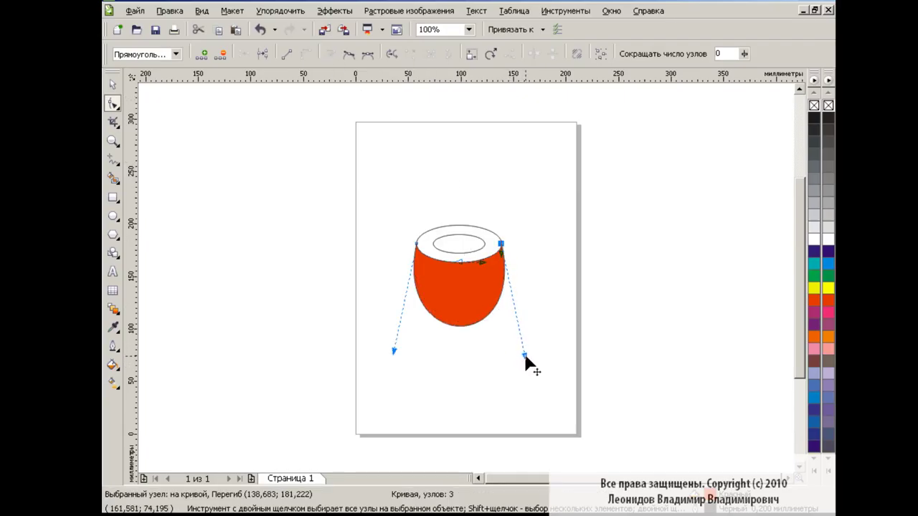
# Refine the curves of the body's left and right sides.
pyautogui.click(113, 84)
pyautogui.click(272, 257)
pyautogui.click(445, 301)
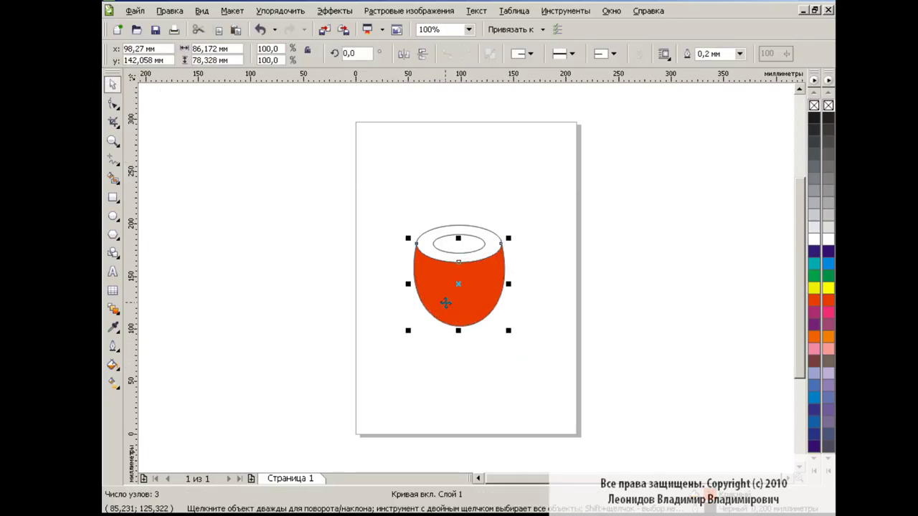
pyautogui.press('F10')
pyautogui.click(416, 244)
pyautogui.moveTo(387, 360); pyautogui.dragTo(389, 358)
pyautogui.moveTo(525, 356); pyautogui.dragTo(528, 371)
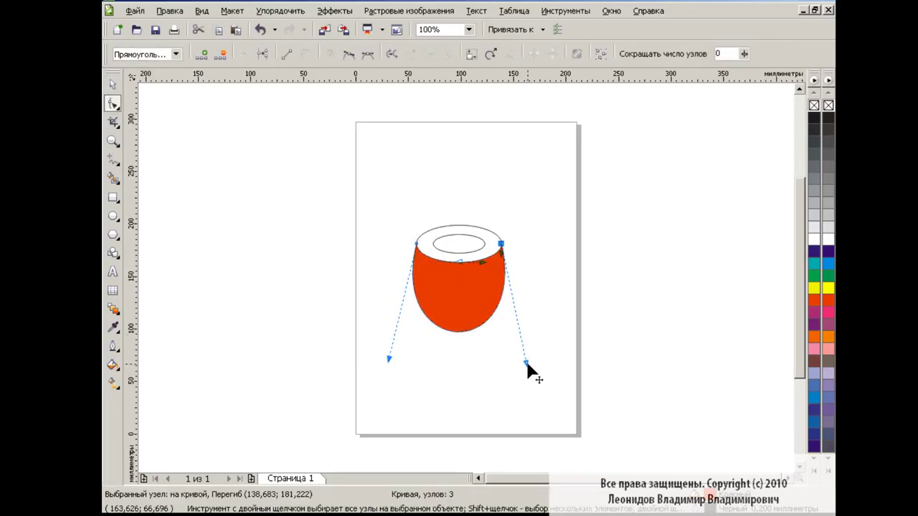
pyautogui.click(112, 84)
pyautogui.click(343, 301)
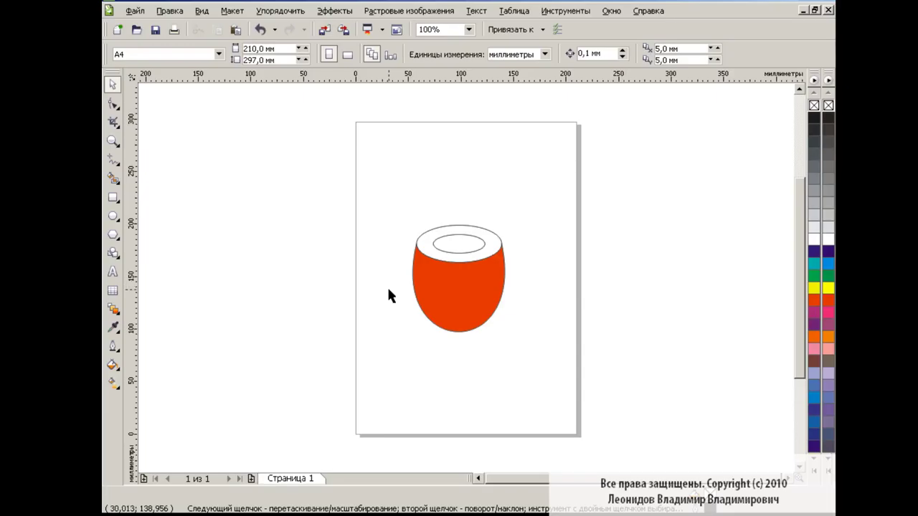
# Smart Fill the rim orange-red and the inner opening black.
pyautogui.click(115, 179)
pyautogui.click(297, 54)
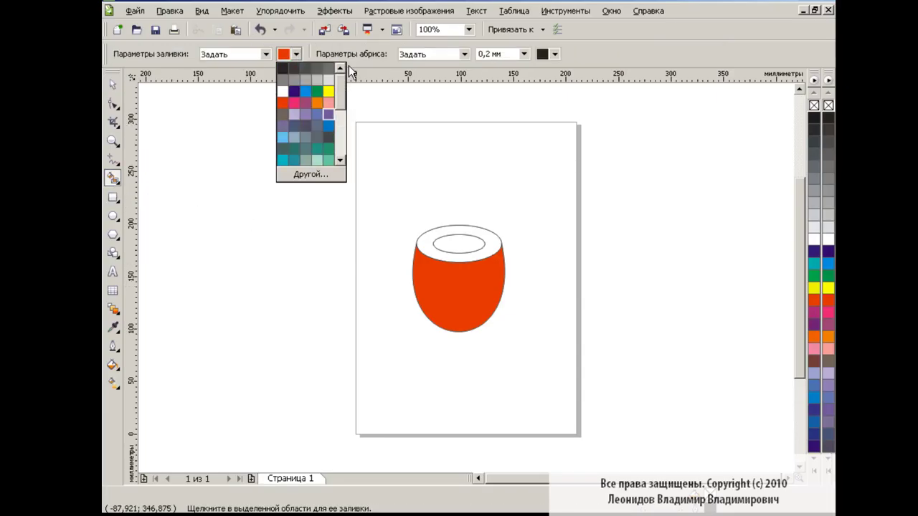
pyautogui.click(351, 72)
pyautogui.click(436, 233)
pyautogui.click(296, 53)
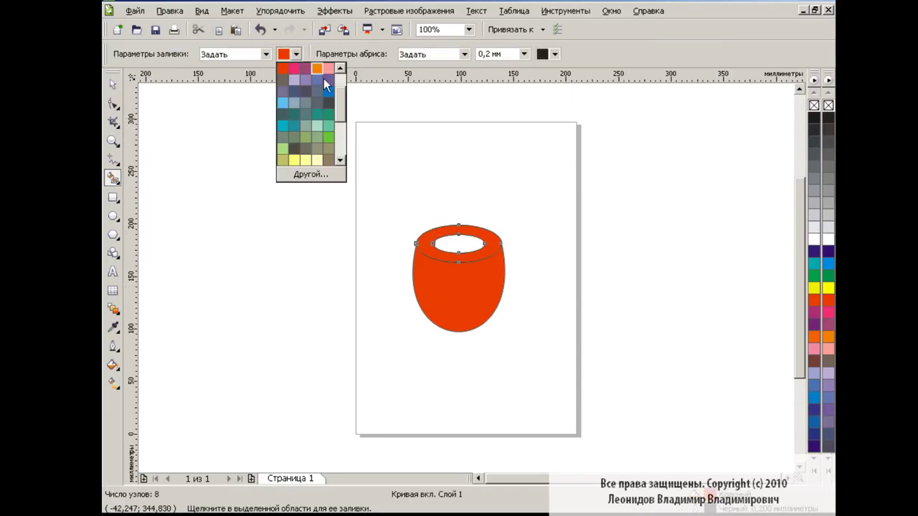
pyautogui.click(279, 66)
pyautogui.click(454, 241)
pyautogui.press('space')
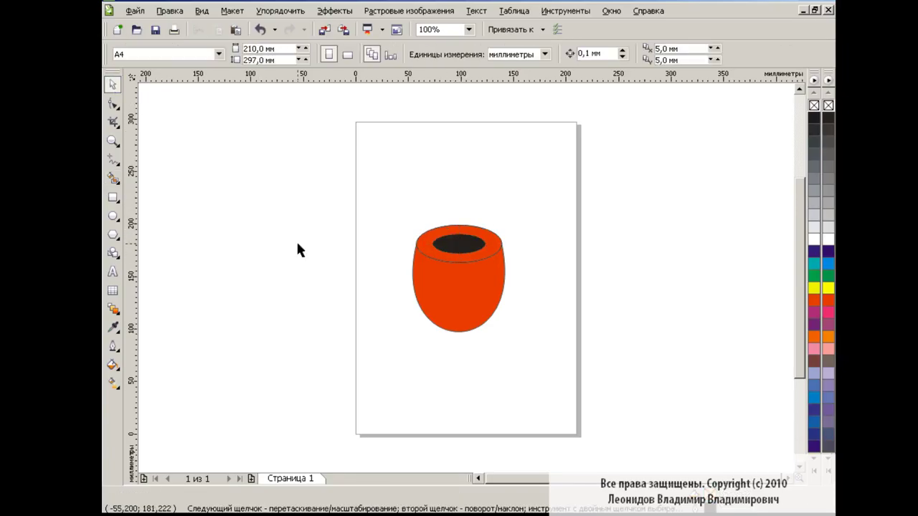
# Move the whole pot off the page and back onto it.
pyautogui.click(500, 243)
pyautogui.keyDown('shift'); pyautogui.click(485, 293); pyautogui.keyUp('shift')
pyautogui.moveTo(485, 292); pyautogui.dragTo(308, 270)
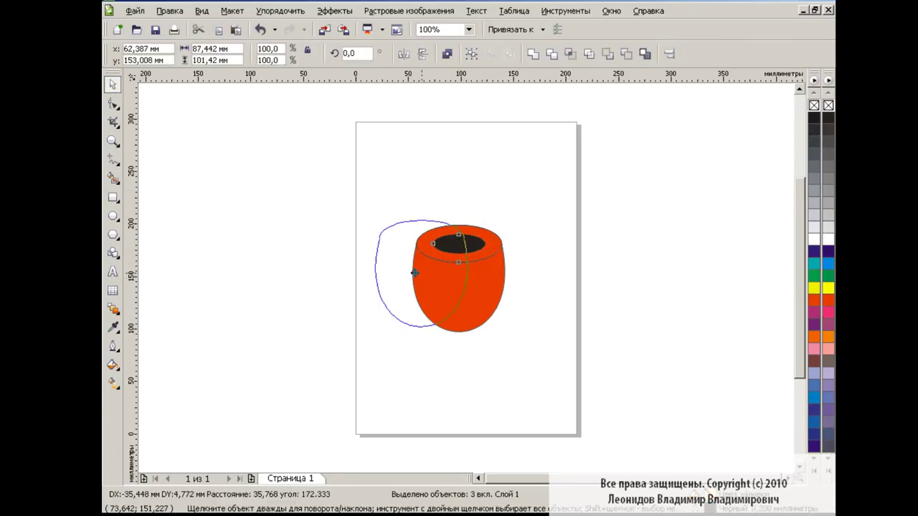
pyautogui.click(598, 315)
pyautogui.moveTo(205, 185); pyautogui.dragTo(403, 361)
pyautogui.moveTo(284, 255); pyautogui.dragTo(461, 268)
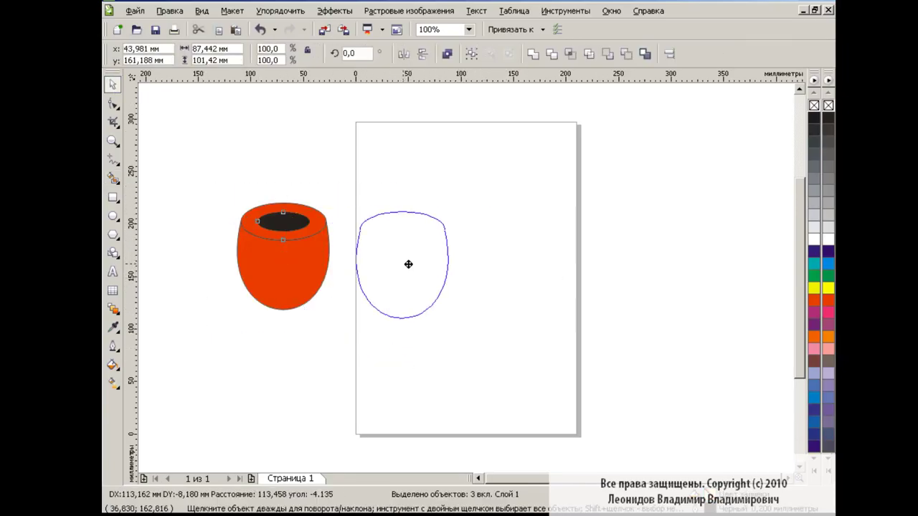
pyautogui.click(590, 274)
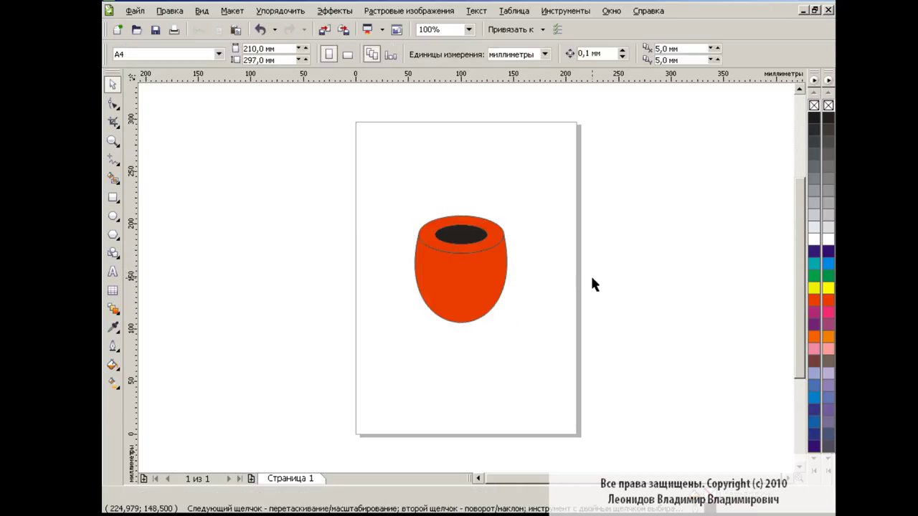
pyautogui.click(113, 197)
# Draw a long rounded-corner rectangle rightward from the bowl, narrowed from the left.
pyautogui.moveTo(438, 277); pyautogui.dragTo(583, 322)
pyautogui.press('F10')
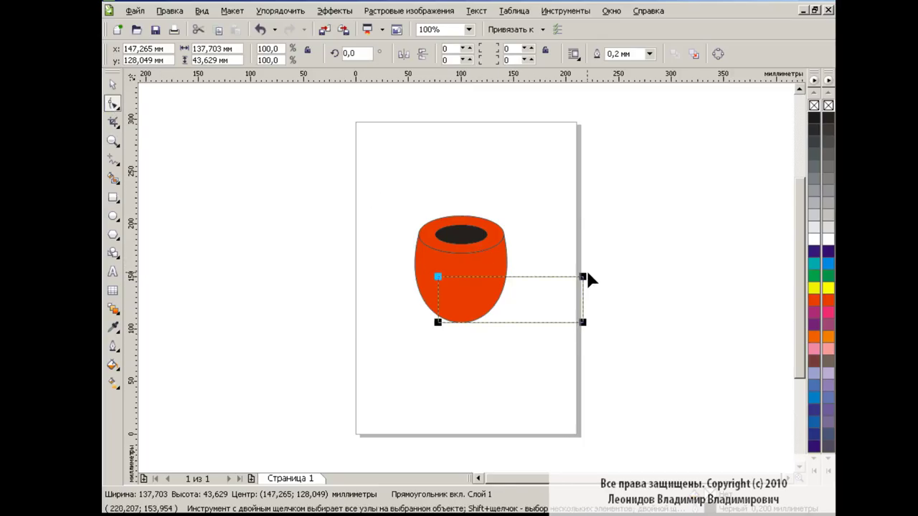
pyautogui.moveTo(575, 273); pyautogui.dragTo(574, 281)
pyautogui.press('space')
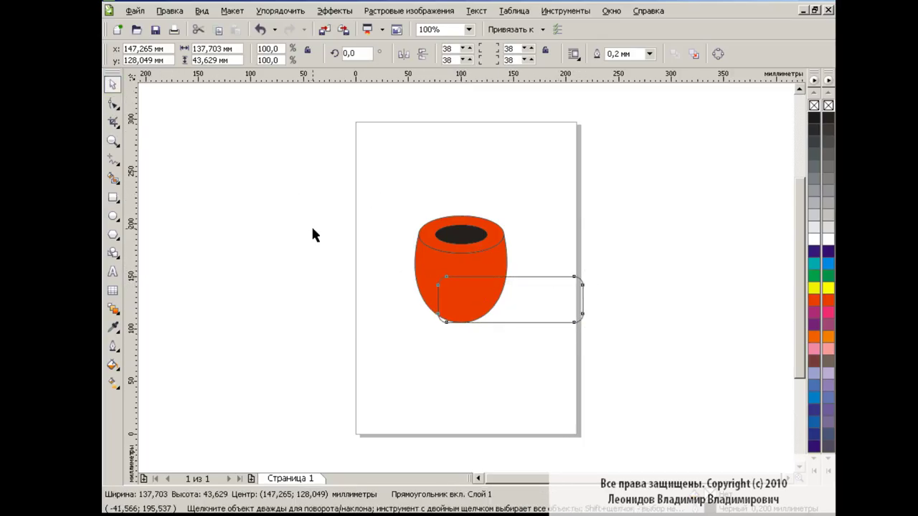
pyautogui.click(497, 320)
pyautogui.moveTo(437, 299); pyautogui.dragTo(453, 299)
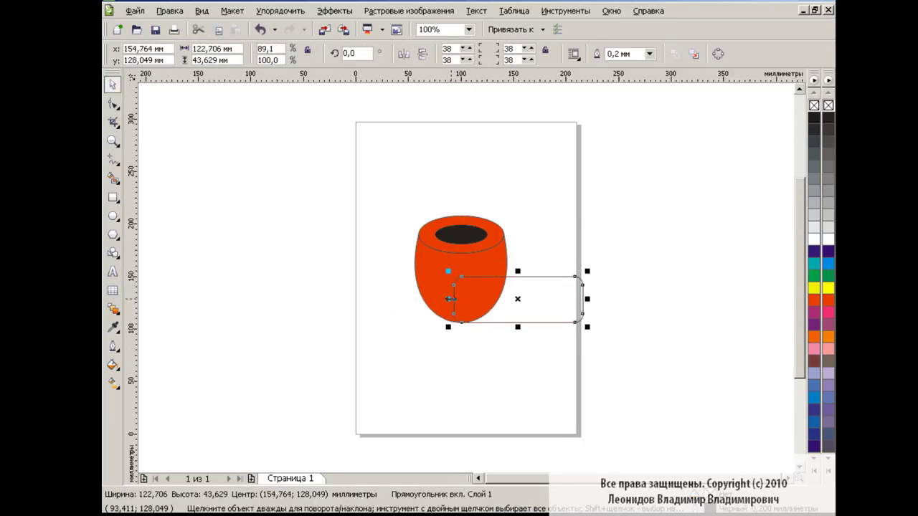
pyautogui.click(486, 346)
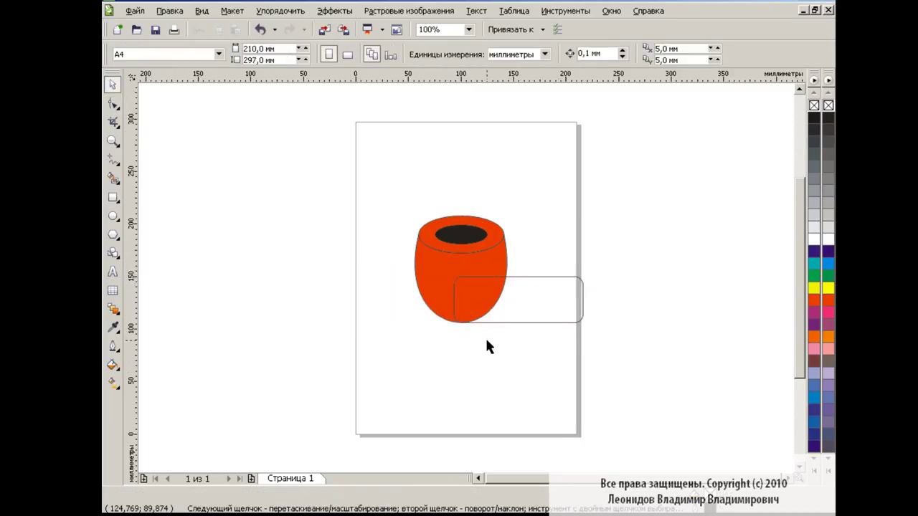
# Smart Fill the stem area right of the bowl grey.
pyautogui.click(112, 177)
pyautogui.click(536, 295)
pyautogui.click(112, 84)
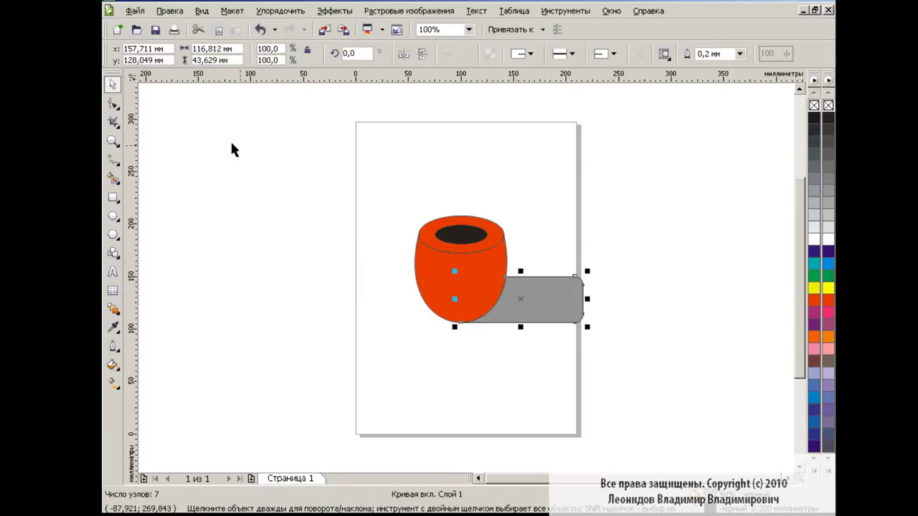
pyautogui.click(113, 103)
# Reshape the grey shank's right end into a rounded, cusp-noded curve.
pyautogui.moveTo(601, 278)
pyautogui.mouseDown()
pyautogui.moveTo(582, 302)
pyautogui.moveTo(605, 322)
pyautogui.mouseUp()
pyautogui.press('Delete')
pyautogui.click(578, 282)
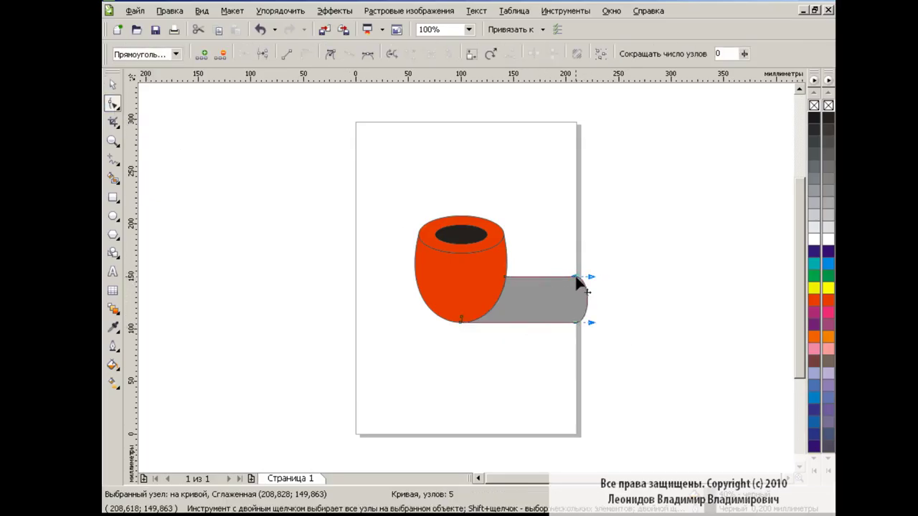
pyautogui.moveTo(551, 258); pyautogui.dragTo(586, 337)
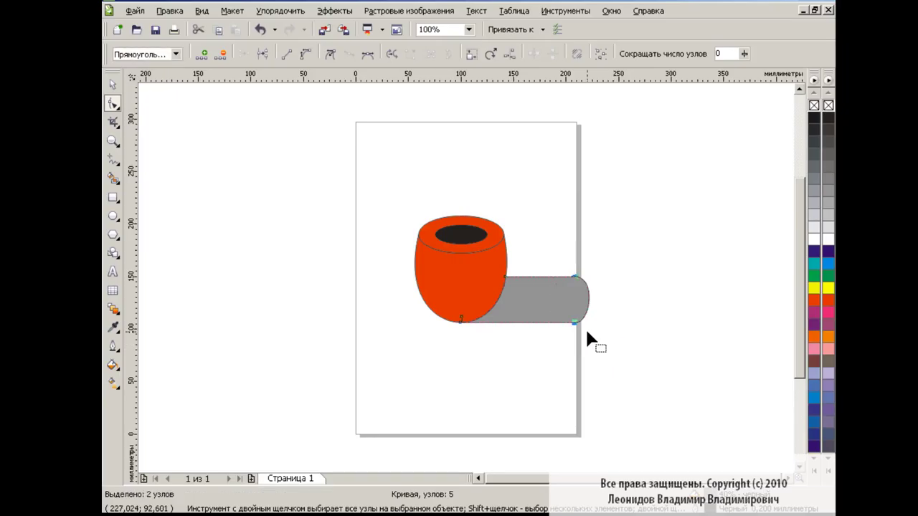
pyautogui.click(588, 283)
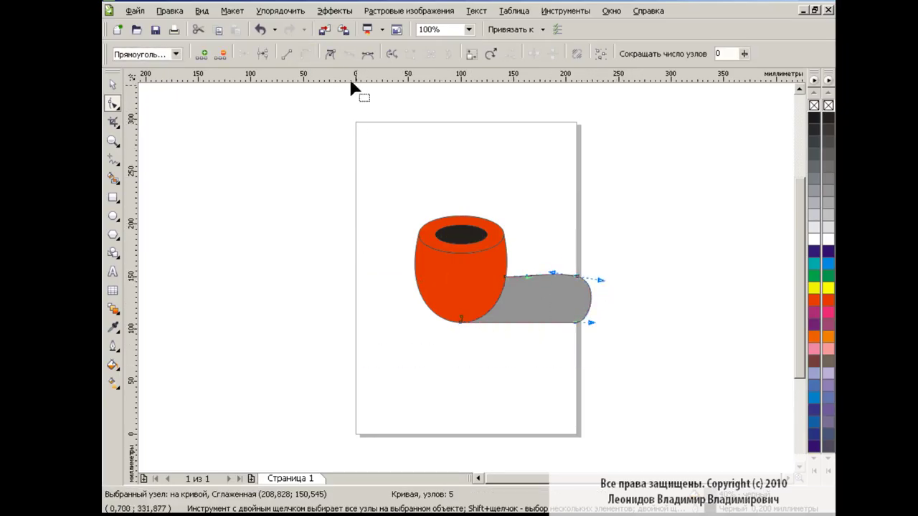
pyautogui.click(329, 54)
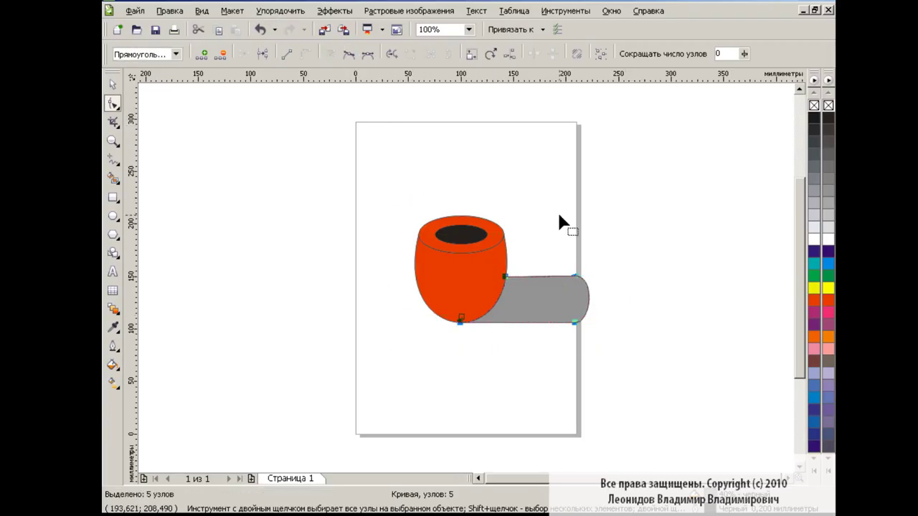
pyautogui.moveTo(560, 222); pyautogui.dragTo(602, 289)
pyautogui.moveTo(593, 323); pyautogui.dragTo(601, 317)
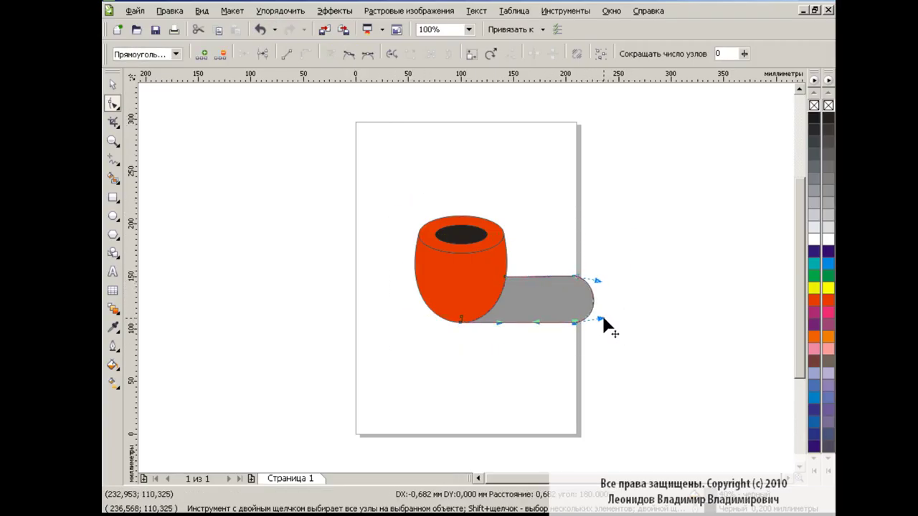
pyautogui.click(602, 345)
# Shorten the shank to about 87.6% and send it behind the bowl.
pyautogui.press('space')
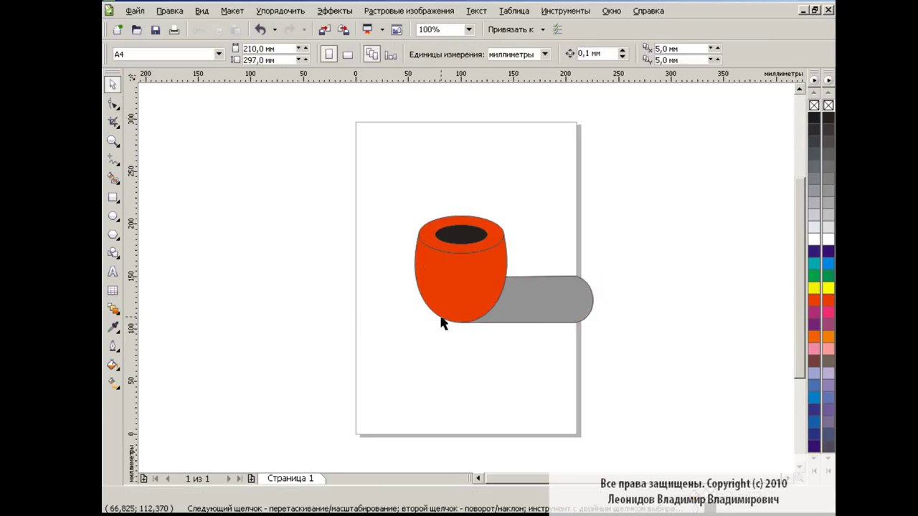
pyautogui.click(531, 301)
pyautogui.moveTo(592, 299); pyautogui.dragTo(573, 299)
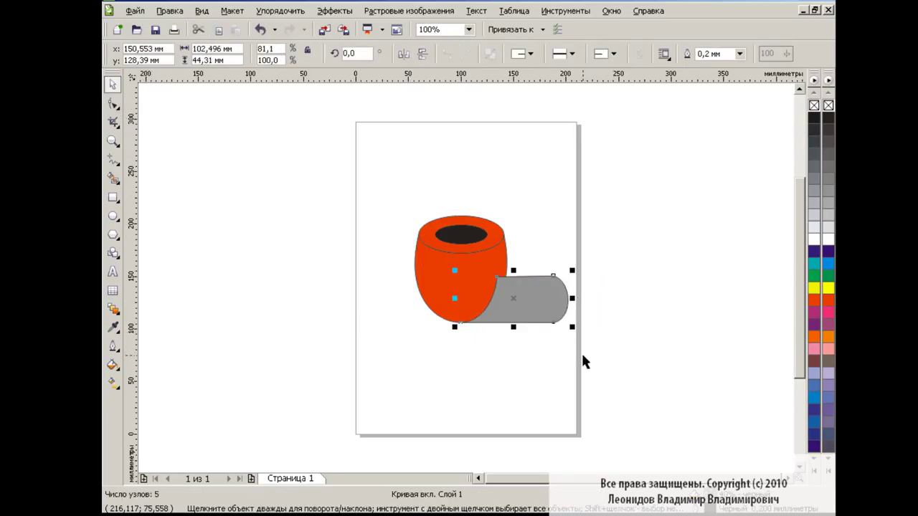
pyautogui.hotkey('shift', 'pagedown')
pyautogui.click(512, 362)
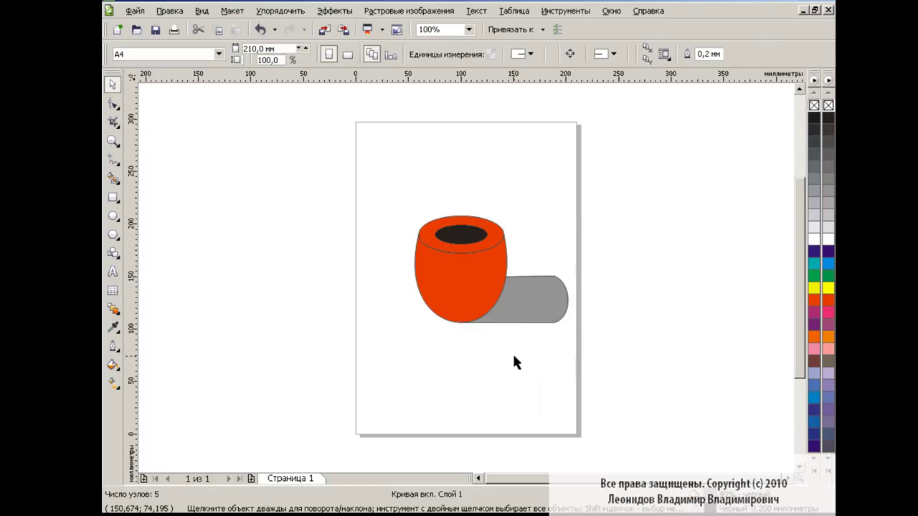
# Draw a tapered polyline mouthpiece outline from the shank's end.
pyautogui.click(113, 159)
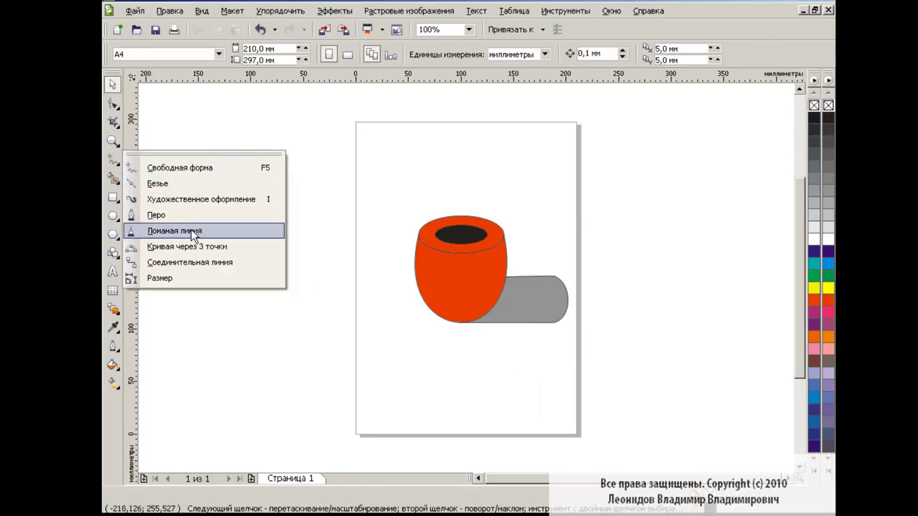
pyautogui.click(168, 232)
pyautogui.click(559, 318)
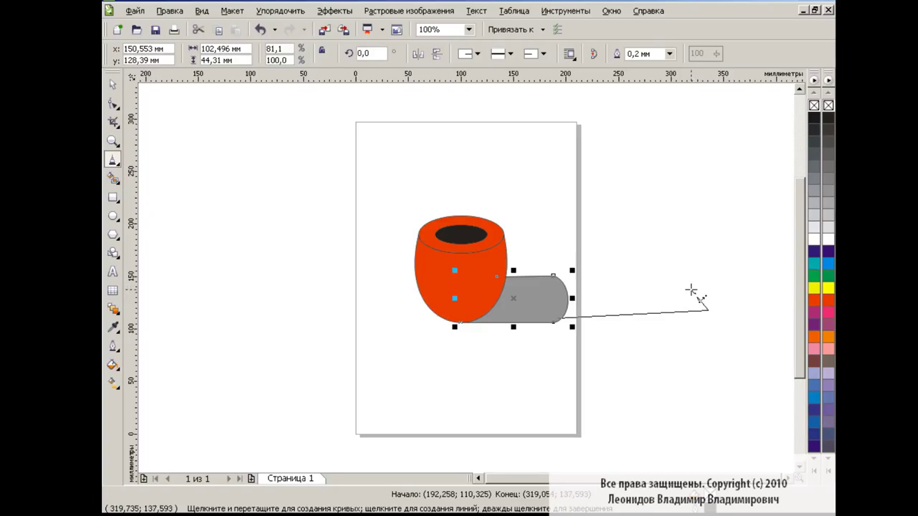
pyautogui.click(690, 287)
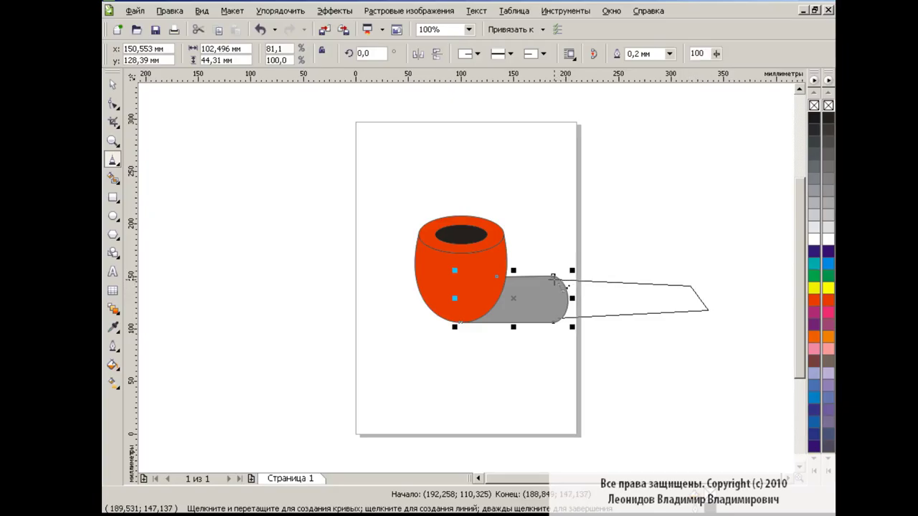
pyautogui.doubleClick(558, 280)
# Smart Fill the mouthpiece outline green.
pyautogui.click(112, 178)
pyautogui.click(295, 53)
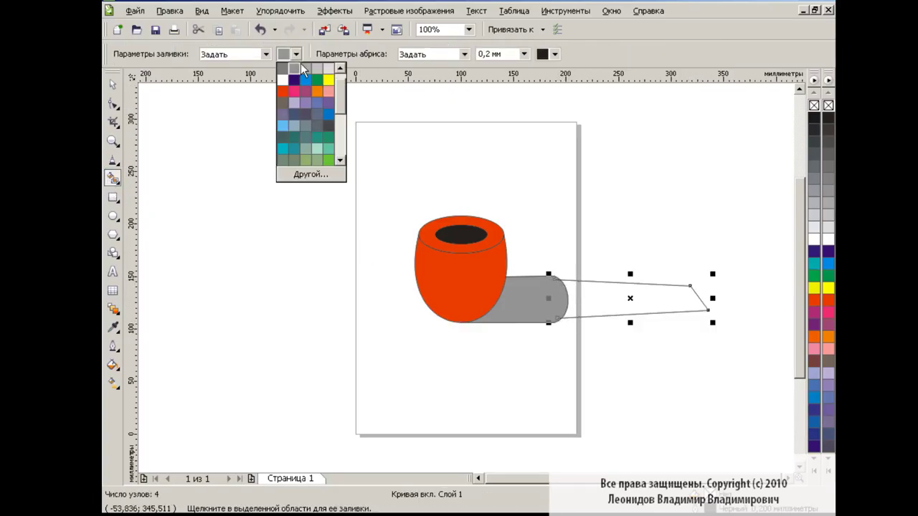
pyautogui.click(304, 108)
pyautogui.click(613, 292)
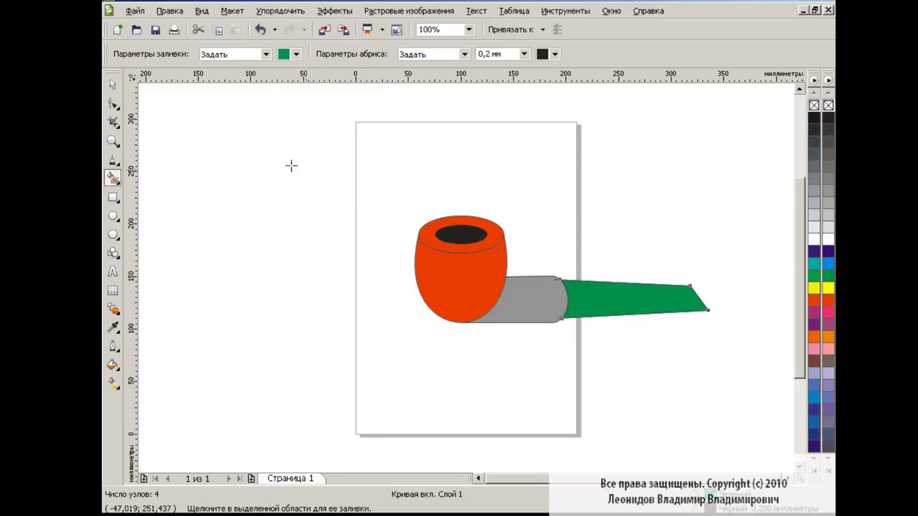
pyautogui.press('space')
pyautogui.click(357, 287)
pyautogui.click(558, 282)
pyautogui.click(630, 380)
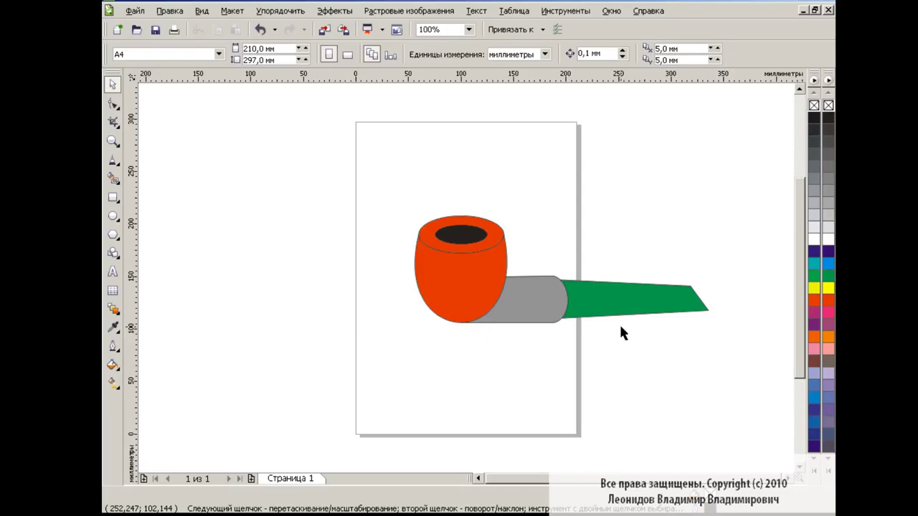
# Draw a tall rectangle with rounded corners and convert it to curves.
pyautogui.click(113, 198)
pyautogui.moveTo(296, 182); pyautogui.dragTo(333, 334)
pyautogui.press('F10')
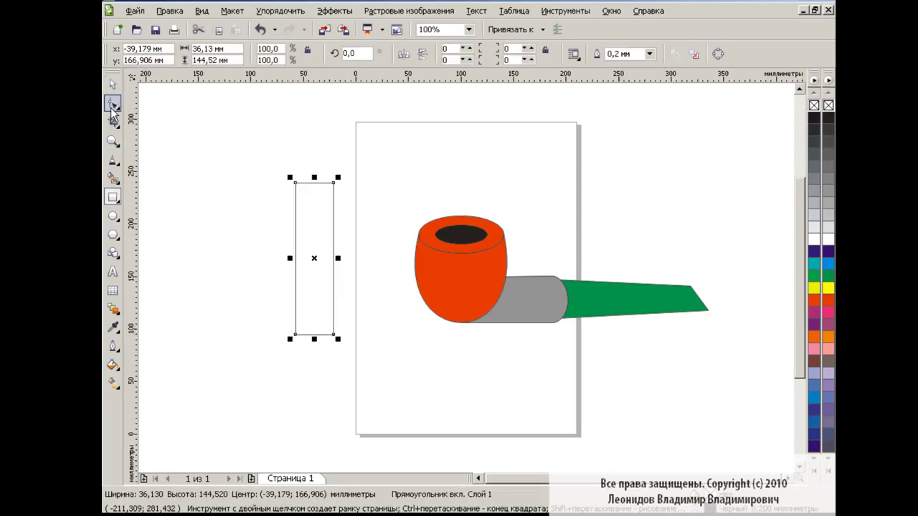
pyautogui.moveTo(295, 183); pyautogui.dragTo(306, 186)
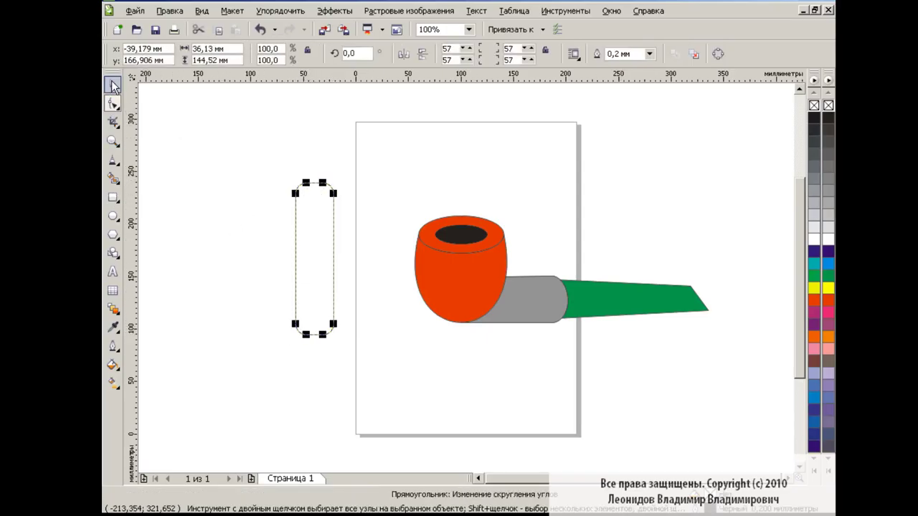
pyautogui.hotkey('ctrl', 'q')
# Bow the shape's sides outward, scale it to 50.9%, and move it to the mouthpiece end.
pyautogui.press('F10')
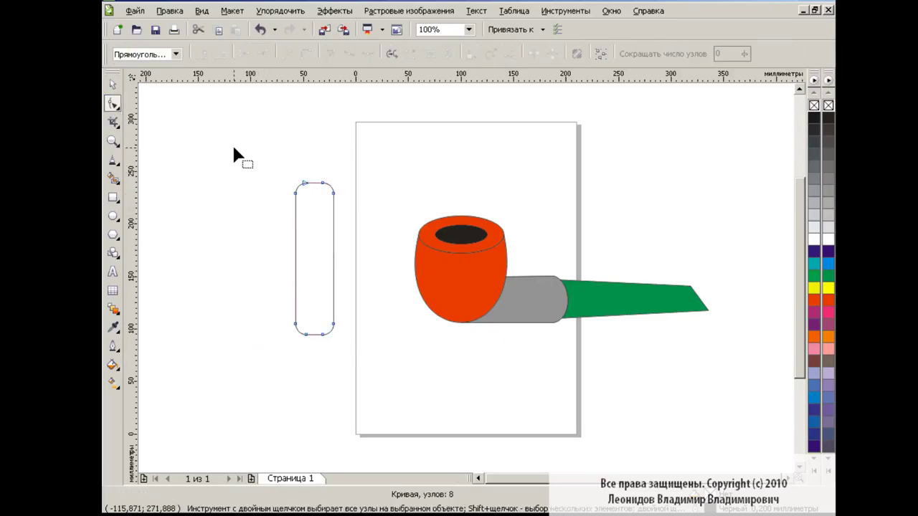
pyautogui.moveTo(234, 155); pyautogui.dragTo(381, 351)
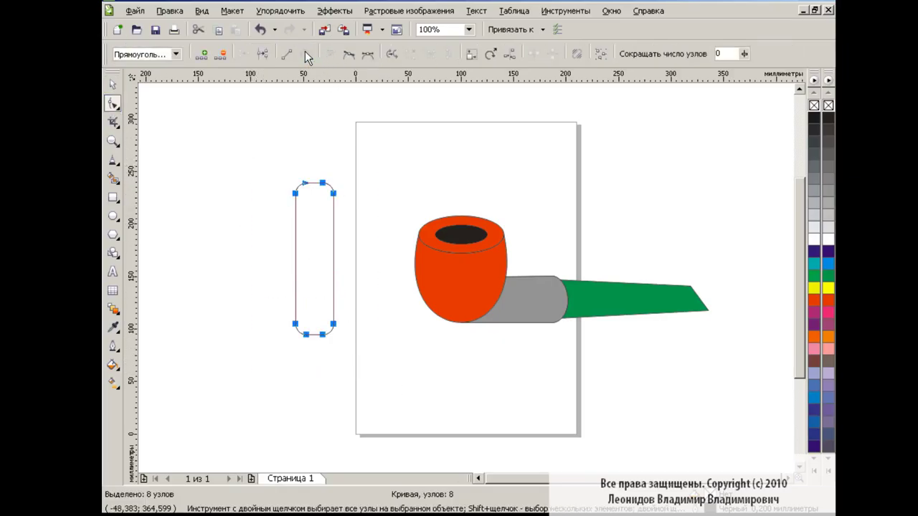
pyautogui.moveTo(336, 243)
pyautogui.mouseDown()
pyautogui.moveTo(298, 250)
pyautogui.moveTo(303, 256)
pyautogui.mouseUp()
pyautogui.press('space')
pyautogui.moveTo(343, 336); pyautogui.dragTo(322, 260)
pyautogui.moveTo(316, 226); pyautogui.dragTo(717, 303)
# Shrink the tip shape to about 20% and rotate it onto the mouthpiece end.
pyautogui.moveTo(723, 345)
pyautogui.mouseDown()
pyautogui.moveTo(707, 288)
pyautogui.moveTo(676, 272)
pyautogui.moveTo(722, 262)
pyautogui.moveTo(702, 295)
pyautogui.mouseUp()
pyautogui.click(708, 289)
pyautogui.click(707, 281)
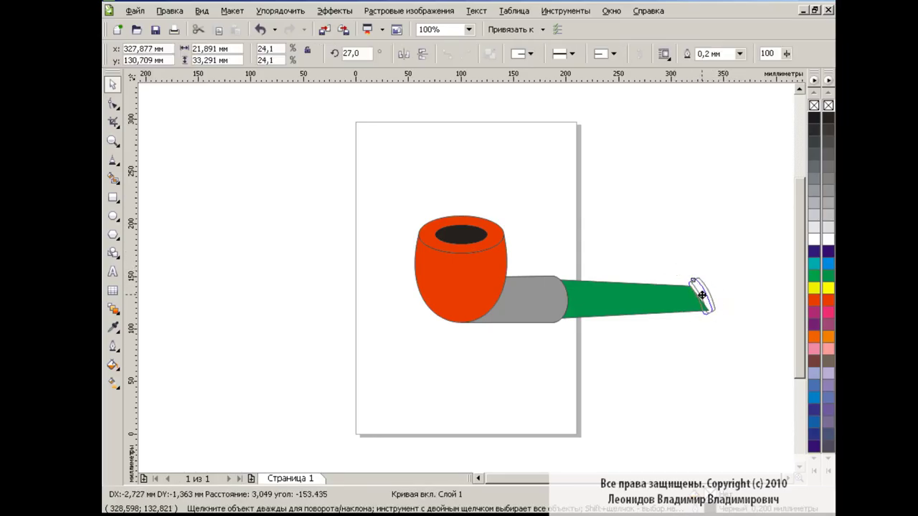
pyautogui.click(691, 340)
pyautogui.click(706, 300)
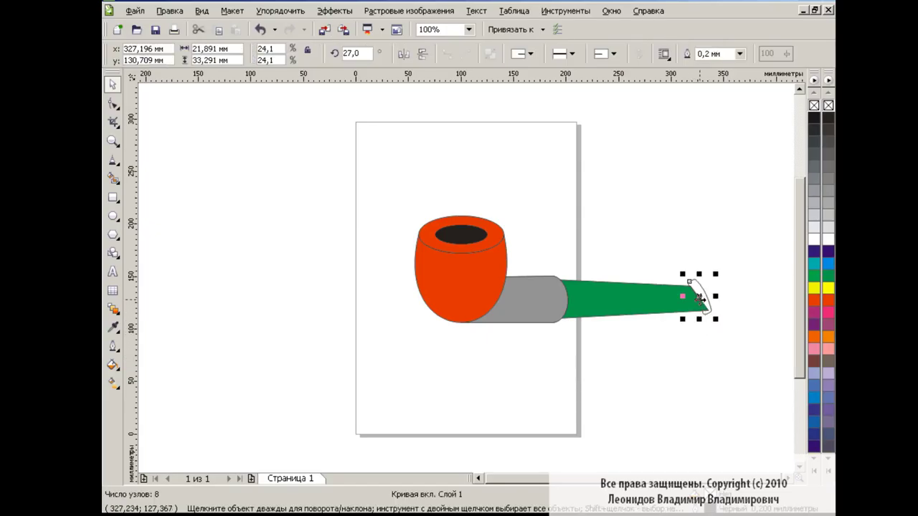
pyautogui.click(704, 298)
pyautogui.click(710, 353)
# Rotate the tip cap to 18° so it lines up with the mouthpiece.
pyautogui.click(703, 301)
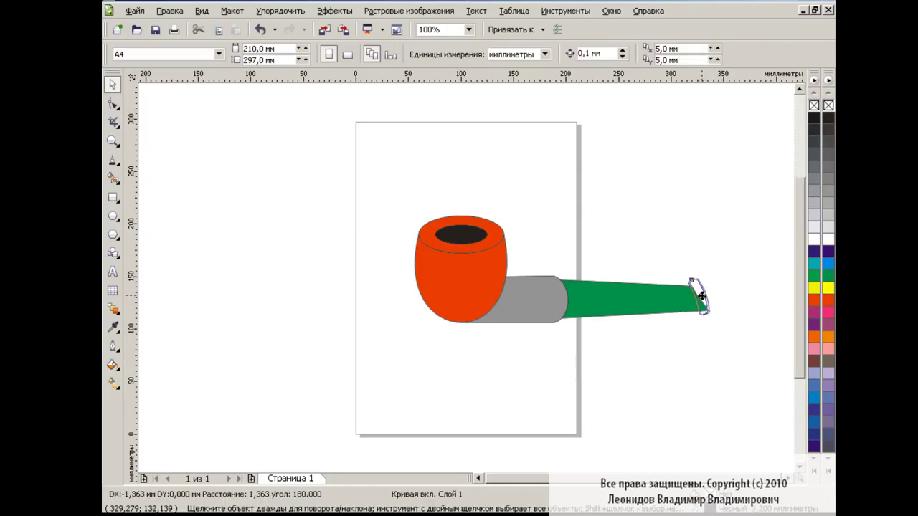
pyautogui.click(721, 367)
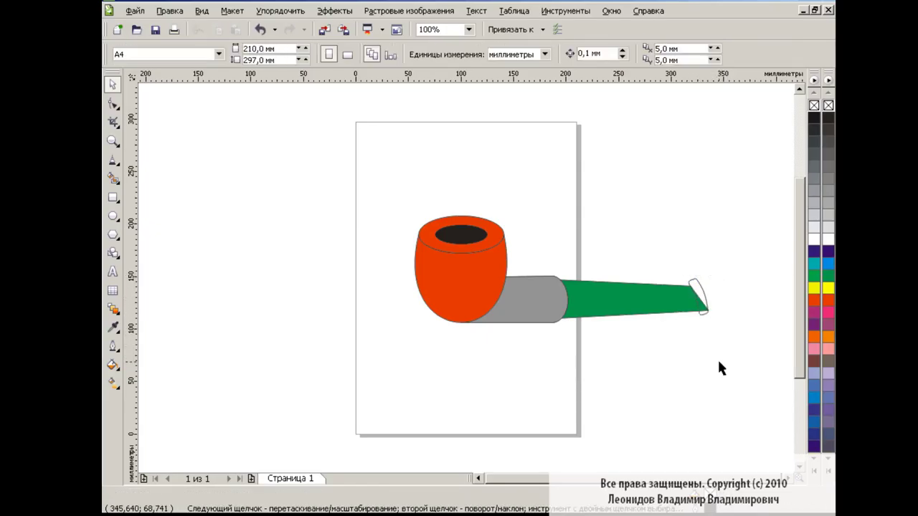
pyautogui.click(703, 302)
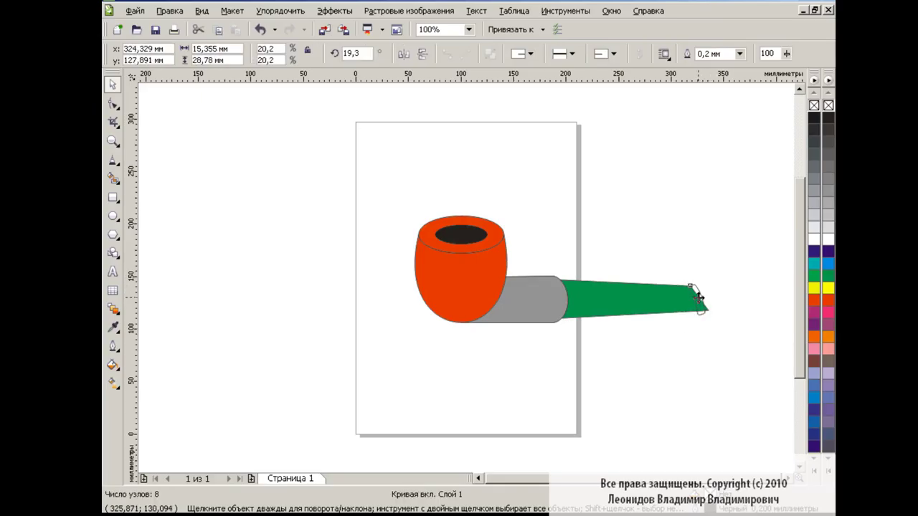
pyautogui.click(701, 297)
pyautogui.moveTo(707, 277); pyautogui.dragTo(712, 281)
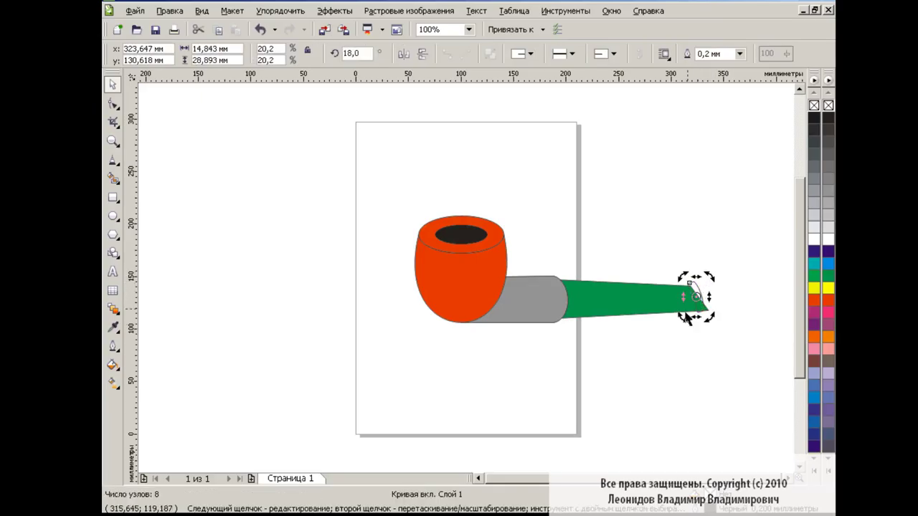
pyautogui.click(660, 352)
pyautogui.click(655, 311)
# Add a bend node on the mouthpiece's top edge and lower its tip node.
pyautogui.click(113, 104)
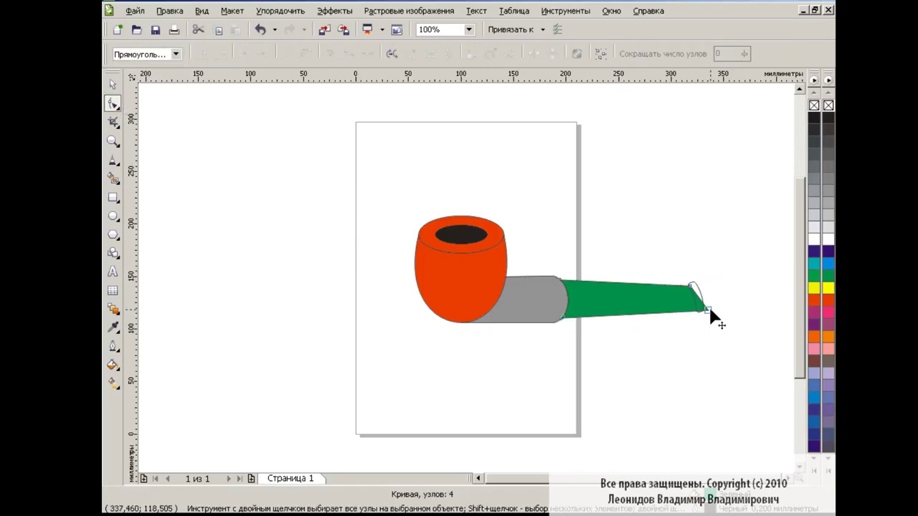
pyautogui.moveTo(693, 286); pyautogui.dragTo(694, 286)
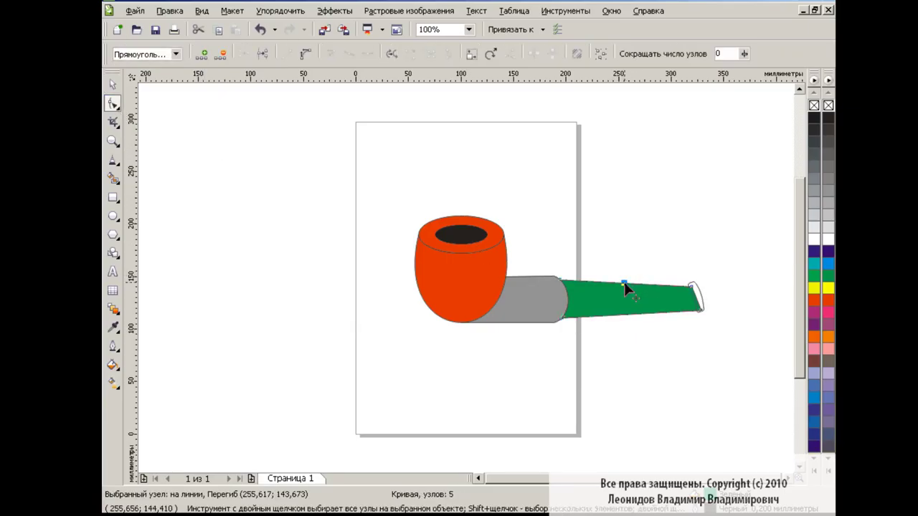
pyautogui.moveTo(624, 282); pyautogui.dragTo(623, 280)
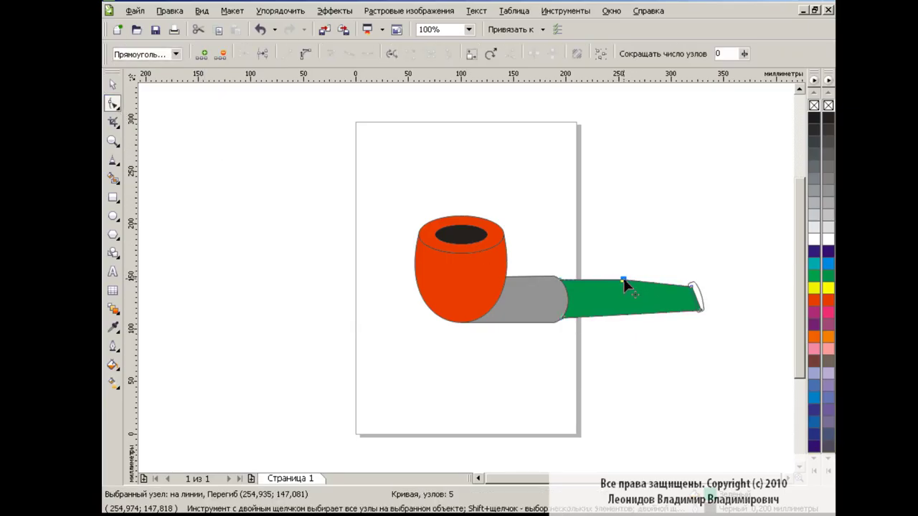
pyautogui.moveTo(692, 288); pyautogui.dragTo(695, 291)
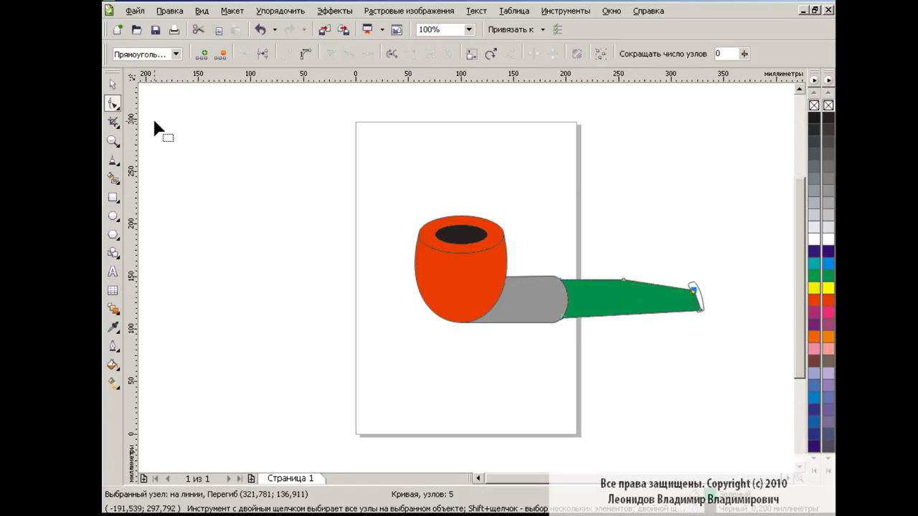
# Shrink the white tip cap to 17.2%.
pyautogui.press('space')
pyautogui.click(695, 287)
pyautogui.moveTo(684, 278); pyautogui.dragTo(690, 286)
pyautogui.click(694, 355)
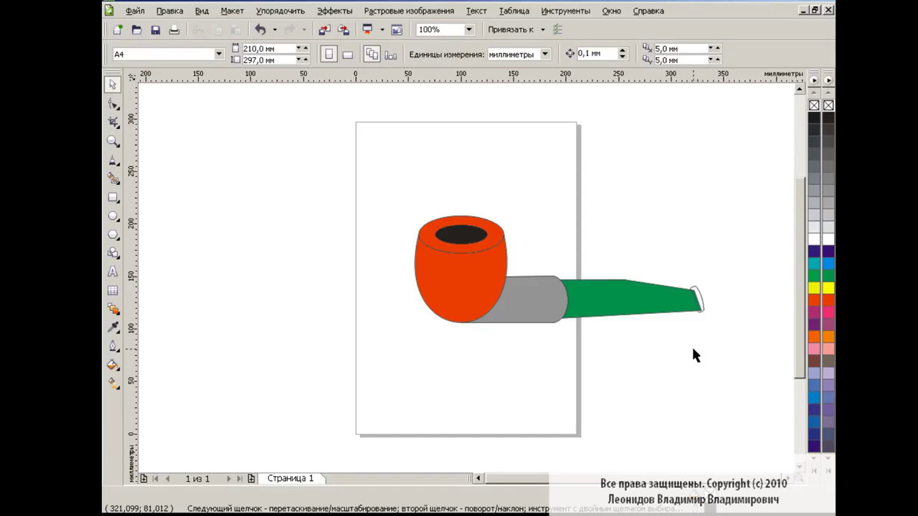
# Smart Fill the mouthpiece area with light blue.
pyautogui.click(112, 178)
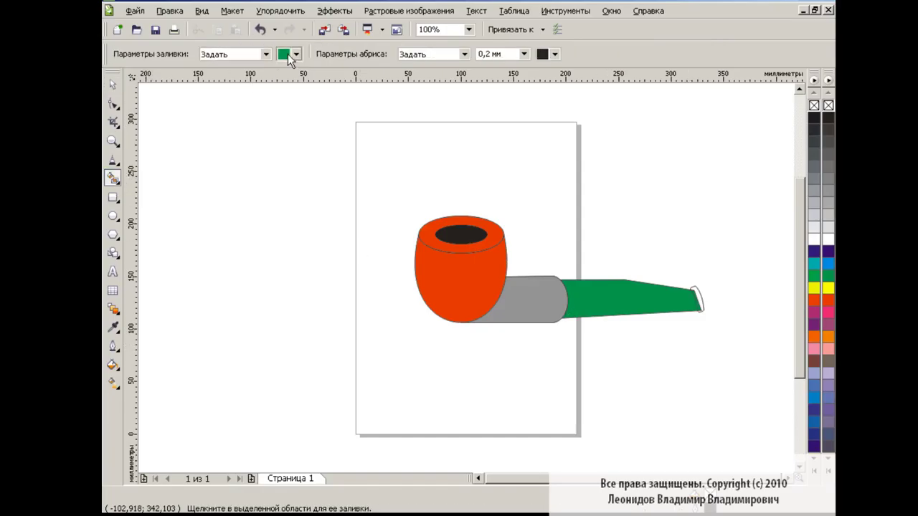
pyautogui.click(295, 54)
pyautogui.click(283, 113)
pyautogui.click(622, 300)
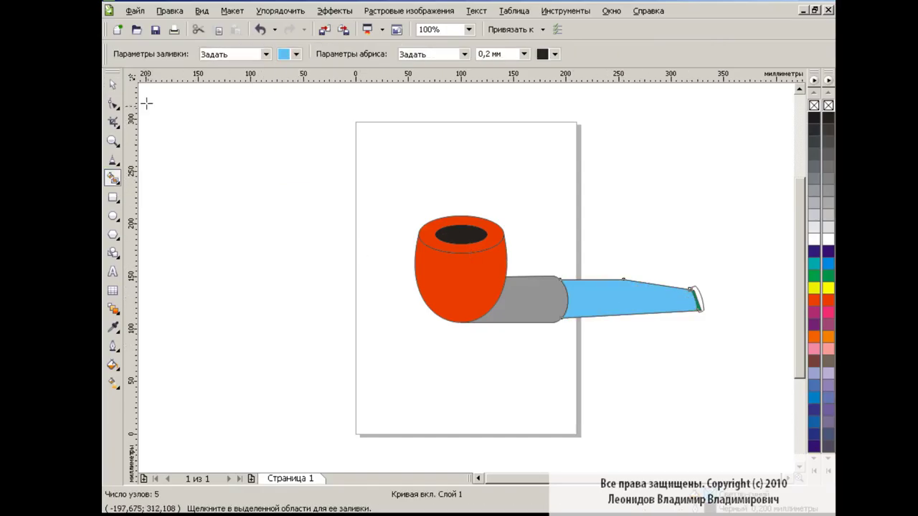
pyautogui.press('space')
pyautogui.click(699, 307)
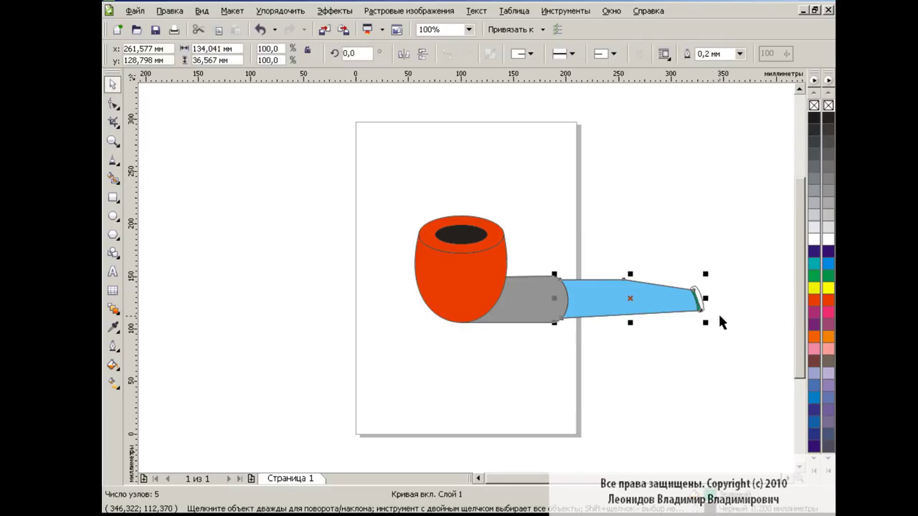
pyautogui.click(682, 323)
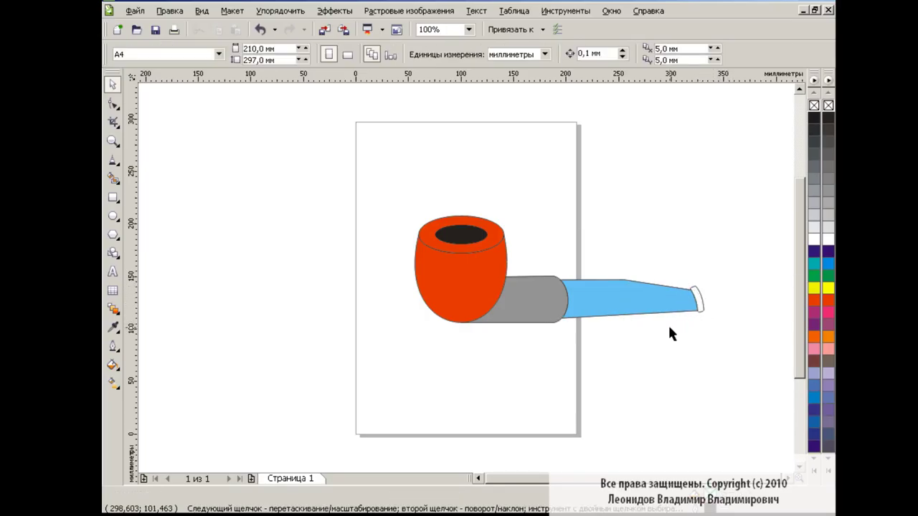
pyautogui.click(579, 315)
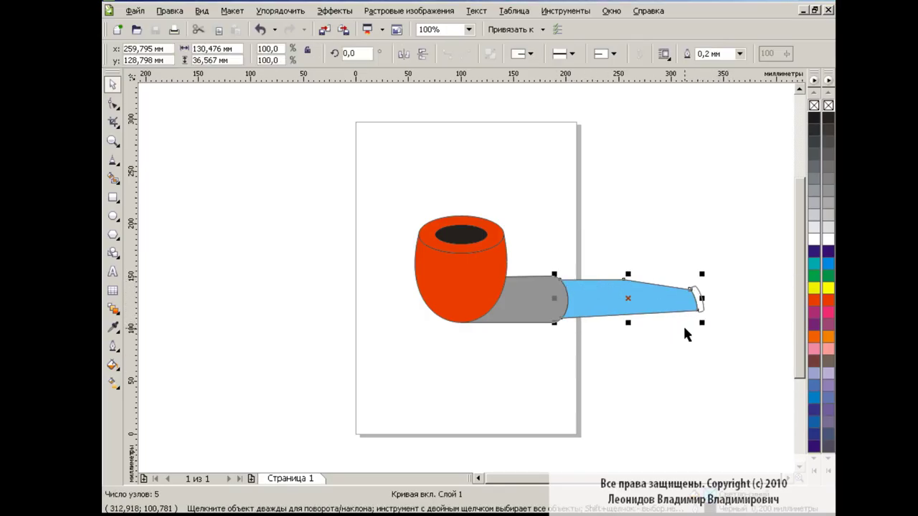
# Fill the tip cap and mouthpiece dark purple, fine-tuned to CMYK 99/99/29/5 in Uniform Fill.
pyautogui.click(695, 301)
pyautogui.click(828, 251)
pyautogui.click(606, 295)
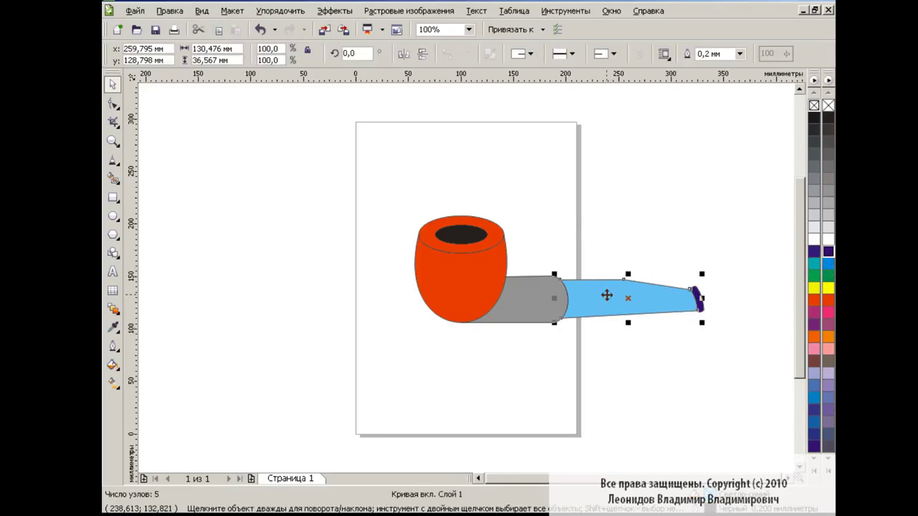
pyautogui.click(827, 251)
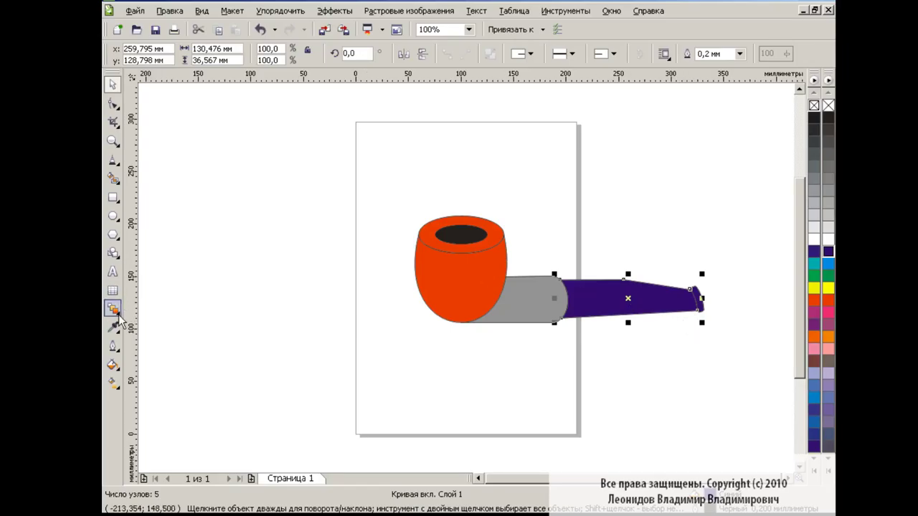
pyautogui.click(113, 363)
pyautogui.click(190, 372)
pyautogui.moveTo(439, 285); pyautogui.dragTo(441, 296)
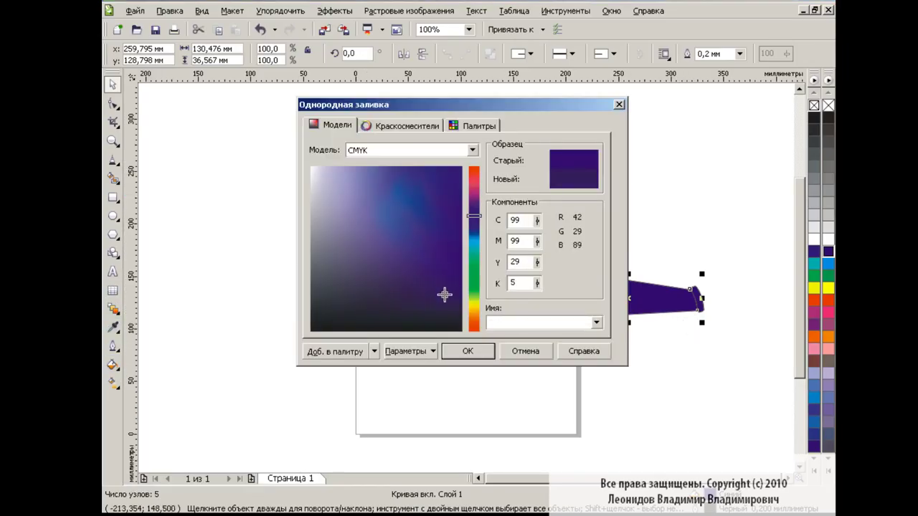
pyautogui.click(468, 350)
# Slide the grey stem left so it tucks behind the bowl.
pyautogui.click(544, 307)
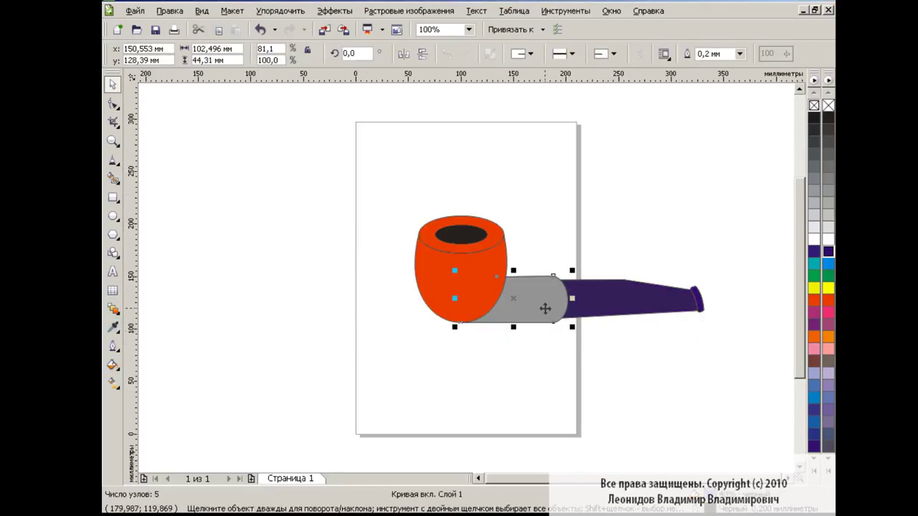
pyautogui.click(220, 30)
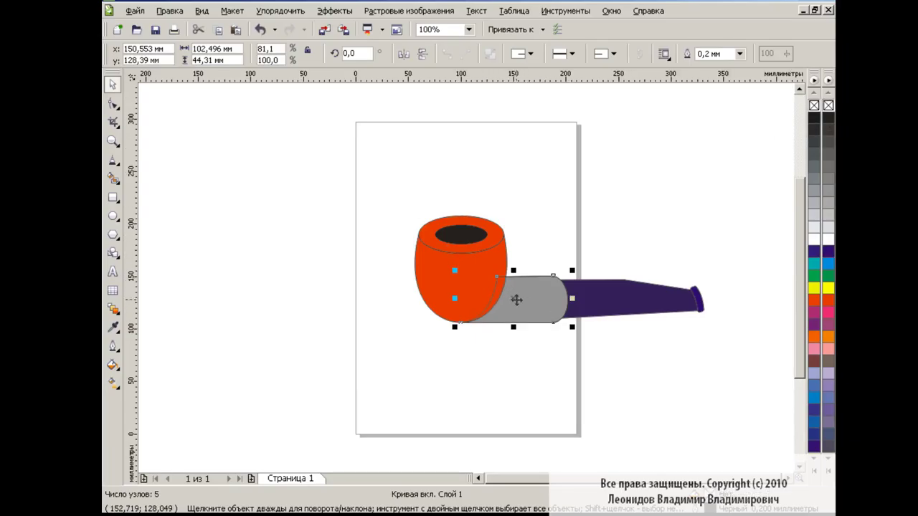
pyautogui.moveTo(516, 299); pyautogui.dragTo(487, 299)
pyautogui.moveTo(482, 298); pyautogui.dragTo(483, 298)
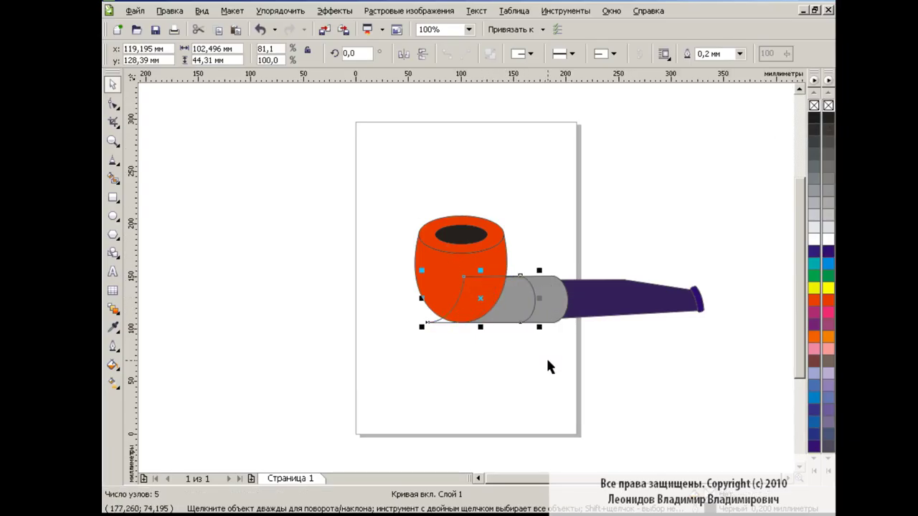
pyautogui.click(549, 358)
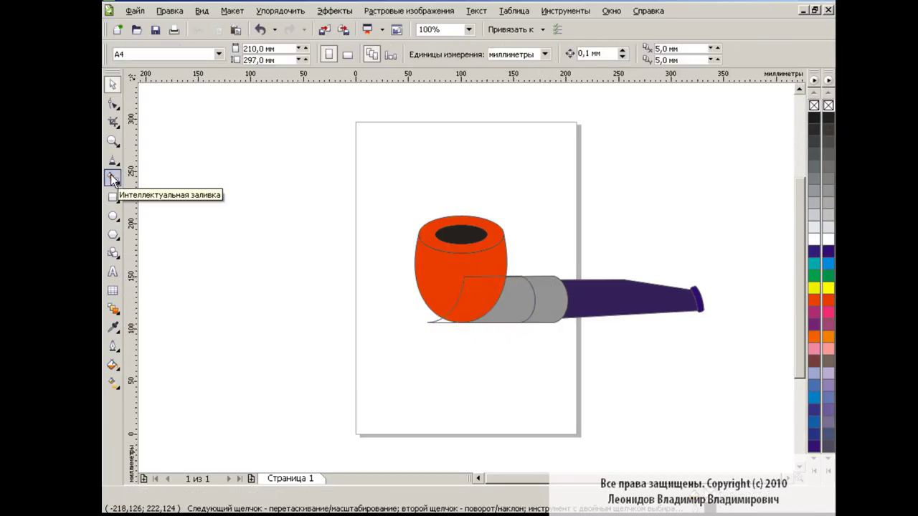
# Smart Fill the shank's enclosed areas as light-blue and light-green pieces.
pyautogui.click(112, 178)
pyautogui.click(547, 294)
pyautogui.click(296, 53)
pyautogui.click(308, 93)
pyautogui.press('space')
pyautogui.click(440, 324)
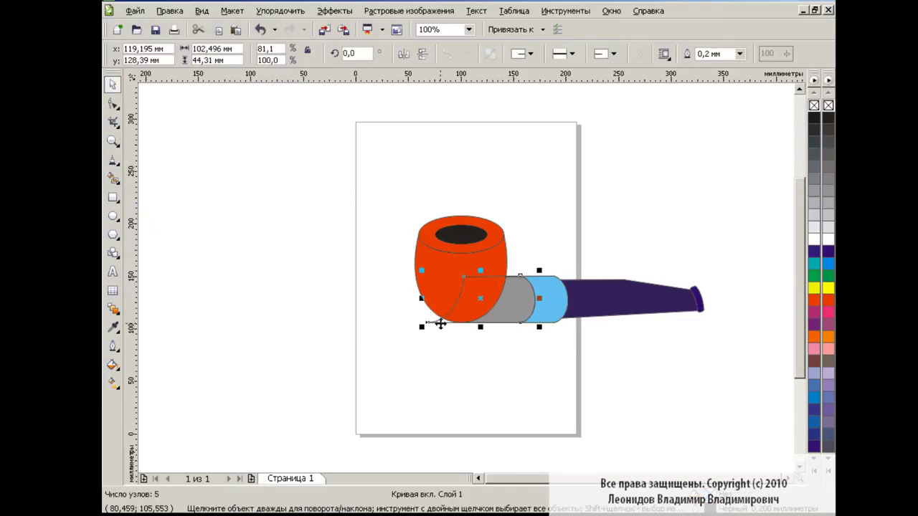
pyautogui.press('Escape')
pyautogui.click(113, 178)
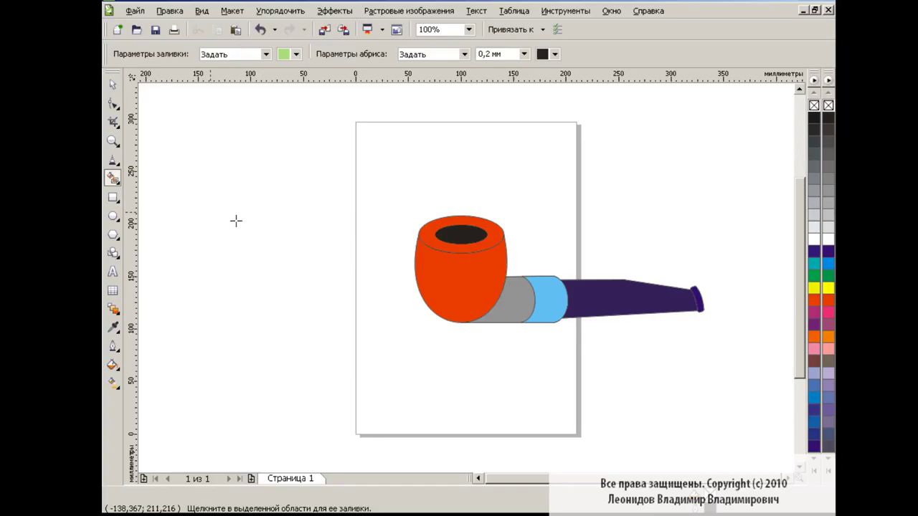
pyautogui.click(512, 295)
pyautogui.press('space')
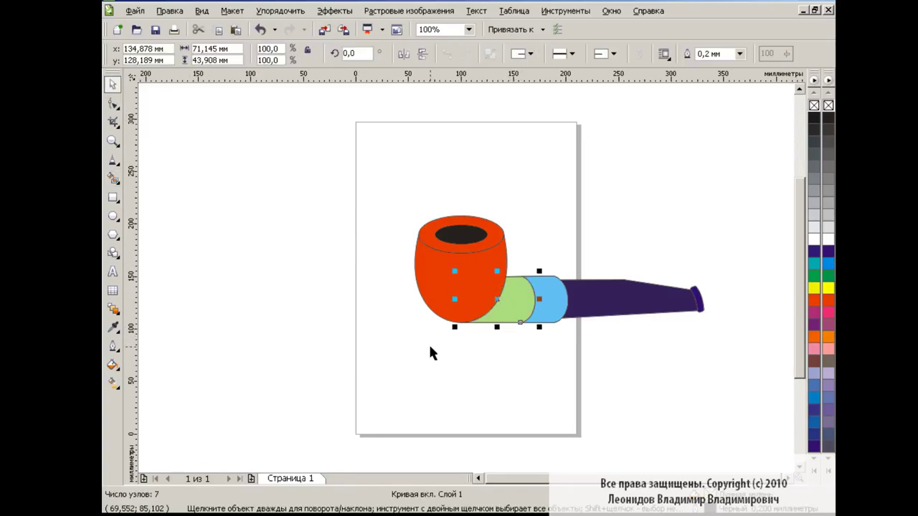
pyautogui.click(428, 342)
# Move the blue shank section left over the green piece.
pyautogui.click(547, 302)
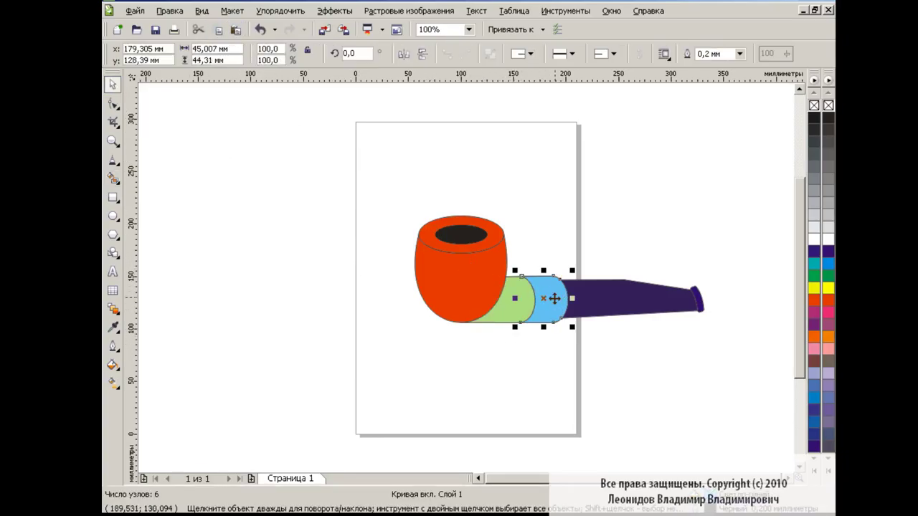
pyautogui.moveTo(553, 299); pyautogui.dragTo(509, 297)
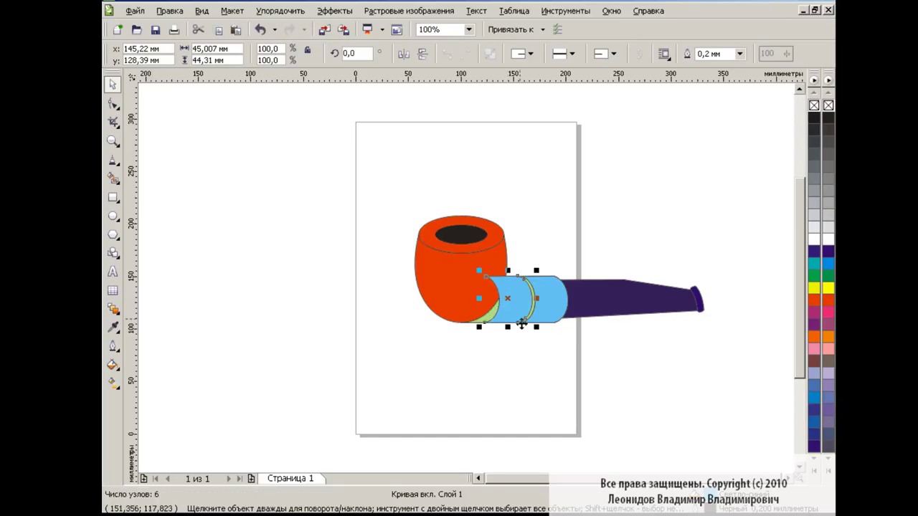
pyautogui.click(546, 348)
pyautogui.click(468, 29)
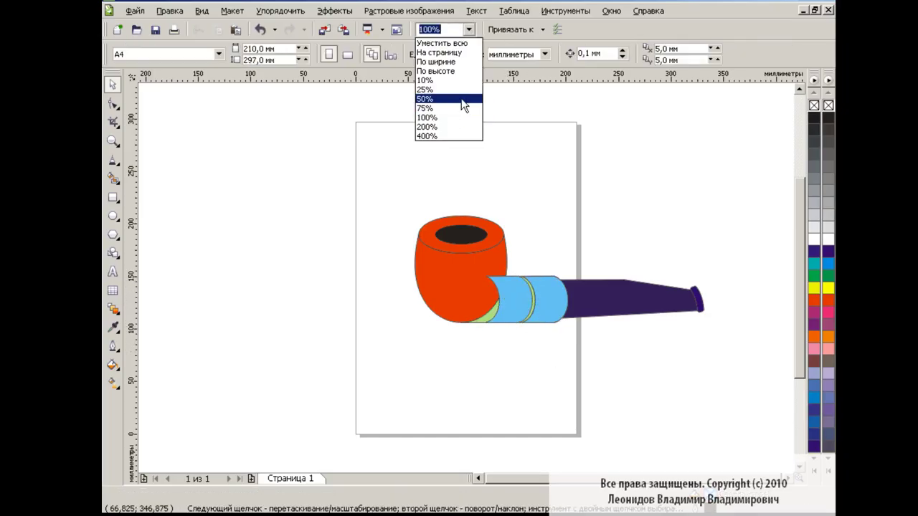
# Zoom to 400% on the shank and nudge the blue section.
pyautogui.click(459, 138)
pyautogui.hscroll(2, 793, 307)
pyautogui.scroll(-1, 505, 295)
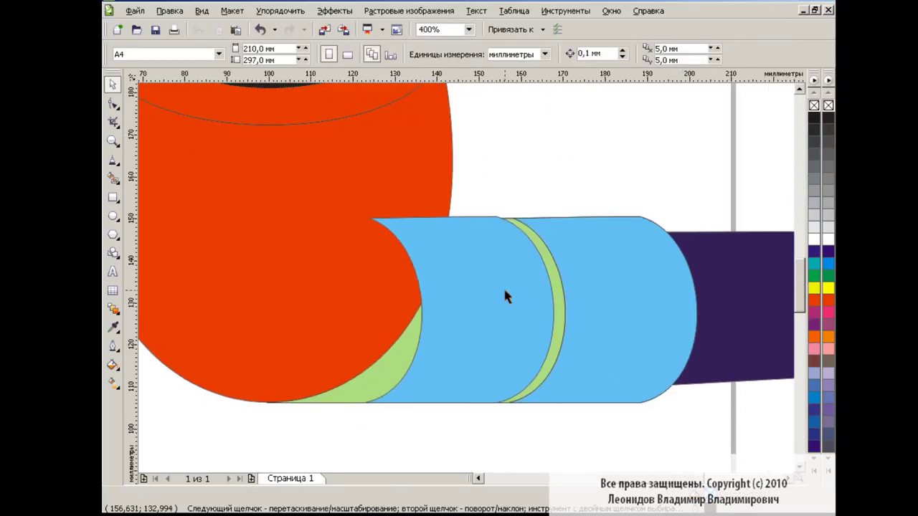
pyautogui.click(459, 309)
pyautogui.moveTo(459, 309); pyautogui.dragTo(465, 308)
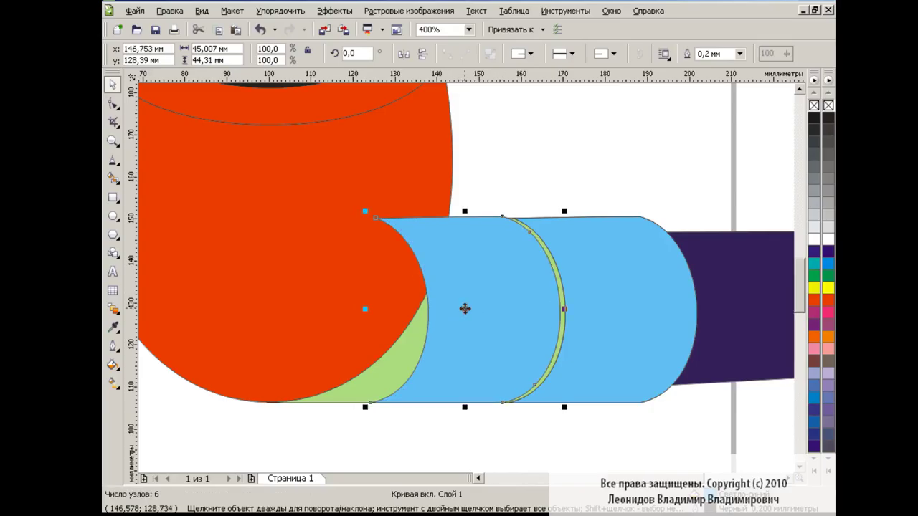
# Smart Fill the thin crescent beside the bowl with darker green.
pyautogui.click(112, 178)
pyautogui.click(295, 54)
pyautogui.click(308, 82)
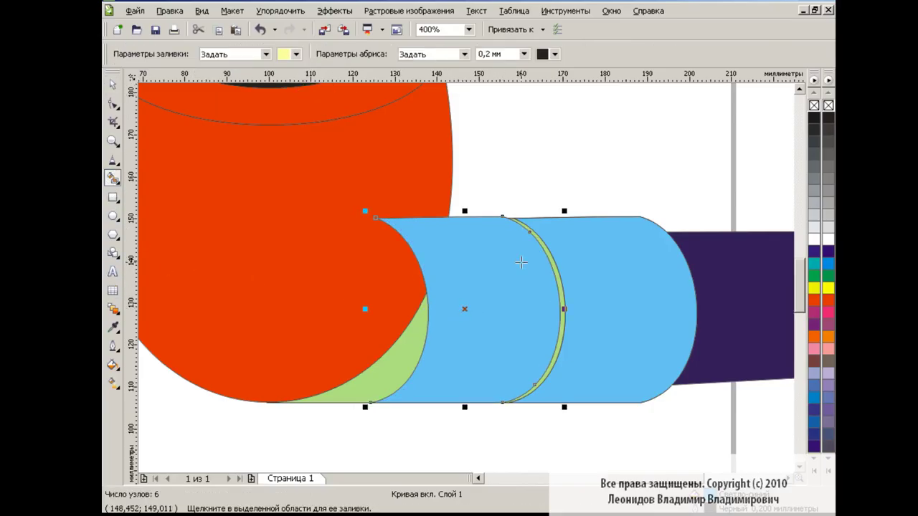
pyautogui.click(296, 54)
pyautogui.scroll(2, 315, 105)
pyautogui.click(315, 105)
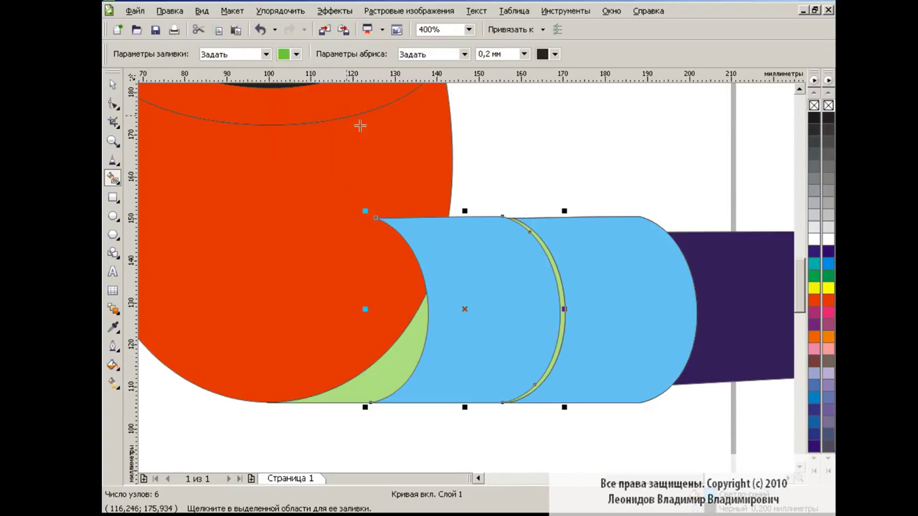
pyautogui.click(560, 316)
# Delete the blue section beside the bowl and select the remaining blue band.
pyautogui.click(113, 83)
pyautogui.press('Delete')
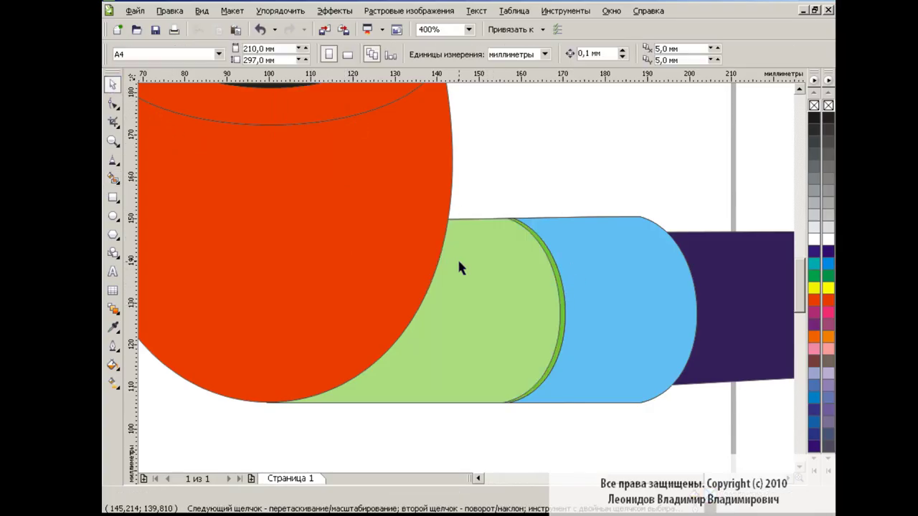
pyautogui.click(618, 279)
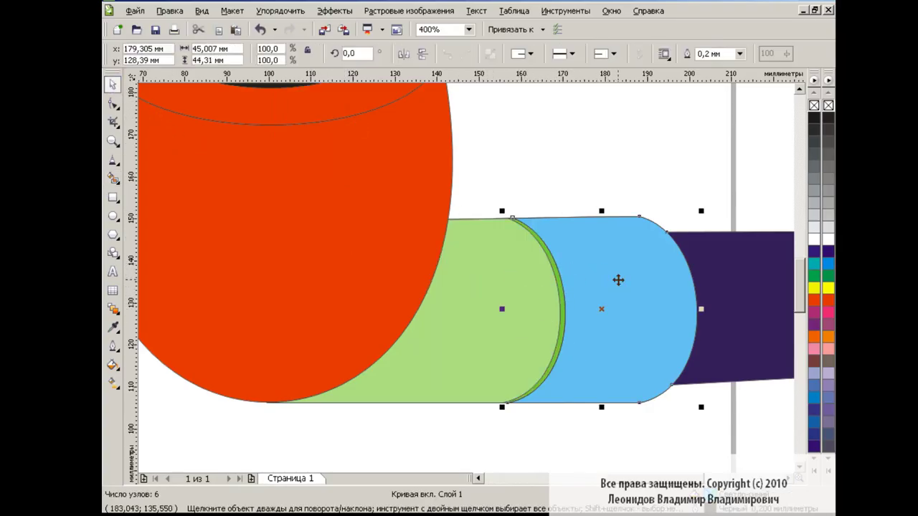
pyautogui.click(113, 365)
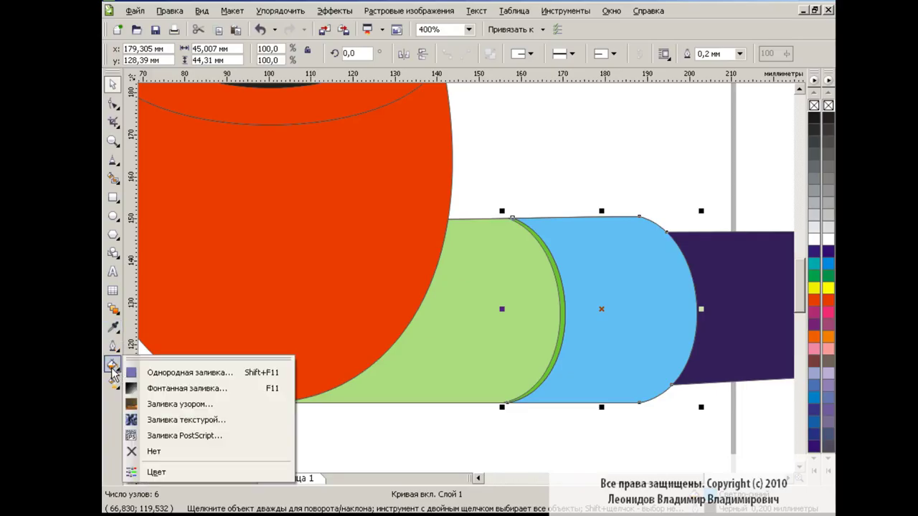
# Apply the '09 - Округлый - серый 01' Fountain Fill preset to the blue band.
pyautogui.click(137, 384)
pyautogui.click(408, 244)
pyautogui.click(449, 349)
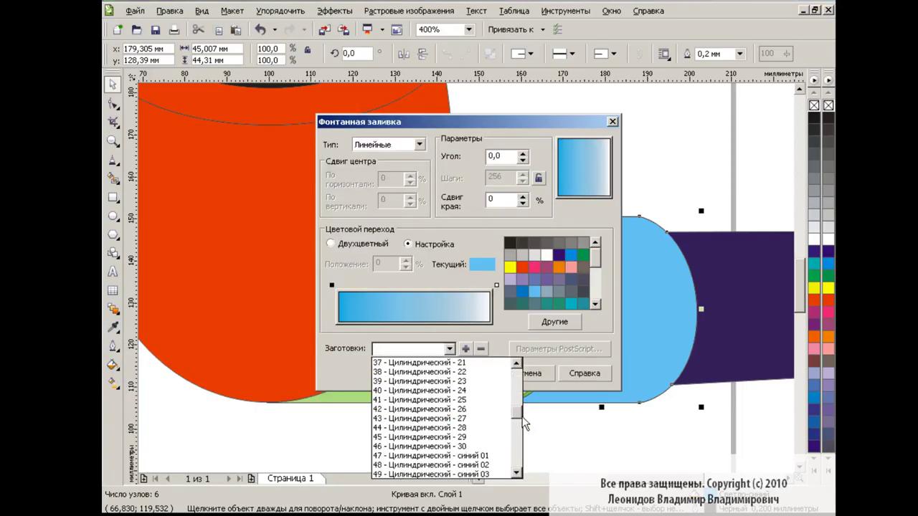
pyautogui.moveTo(517, 409); pyautogui.dragTo(520, 456)
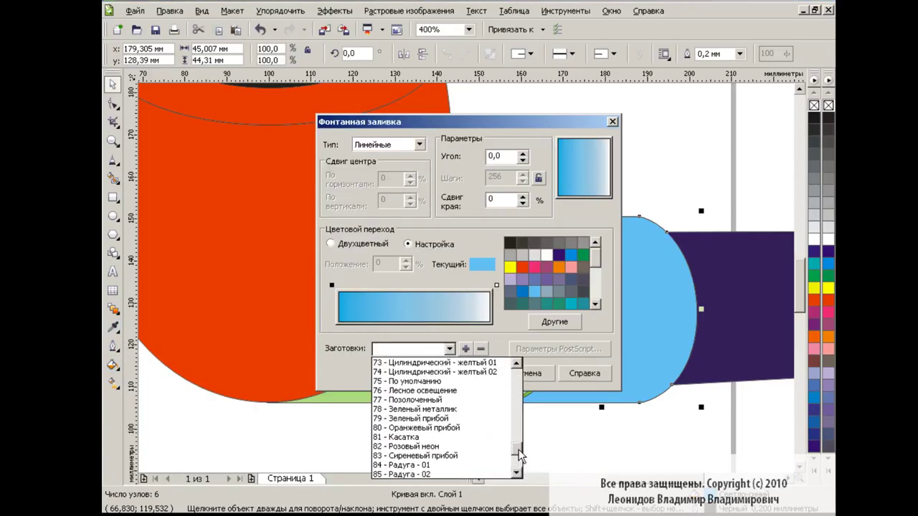
pyautogui.click(477, 456)
pyautogui.click(449, 350)
pyautogui.moveTo(517, 466); pyautogui.dragTo(518, 369)
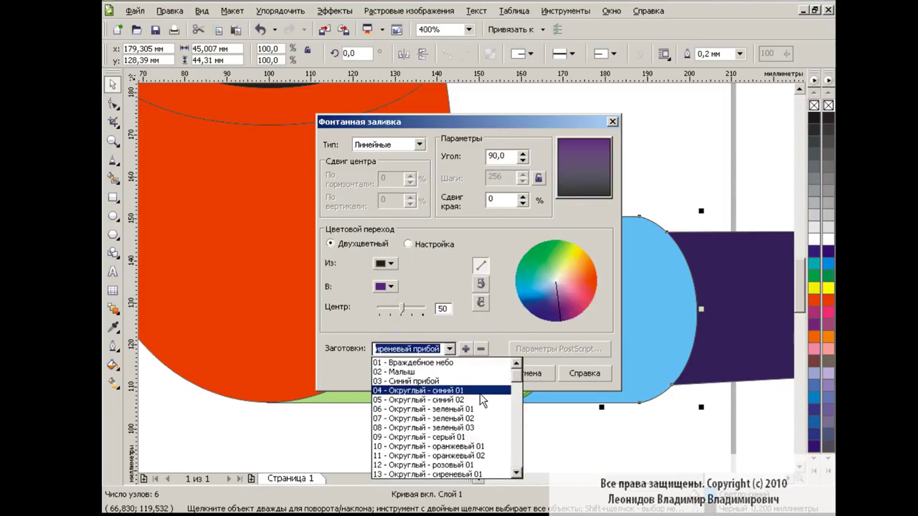
pyautogui.click(447, 437)
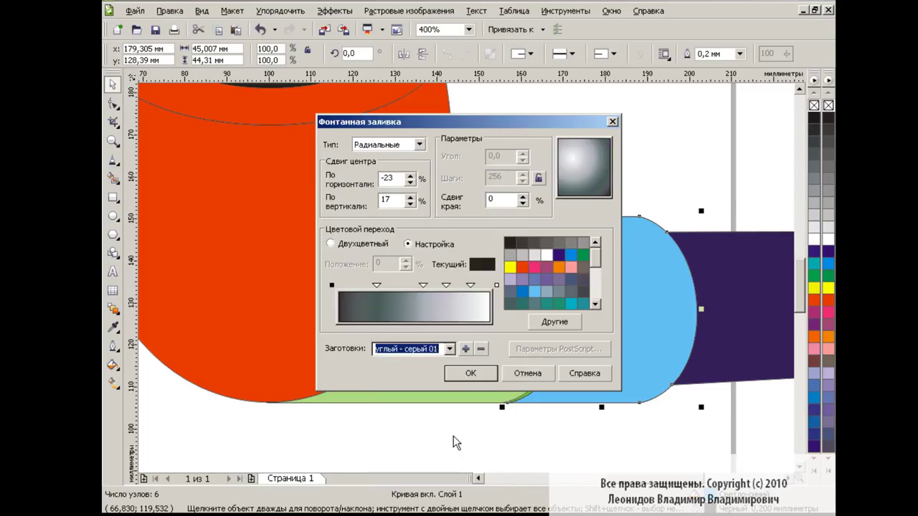
# Make the gradient linear with a 40% grey end stop at 90° angle.
pyautogui.click(419, 145)
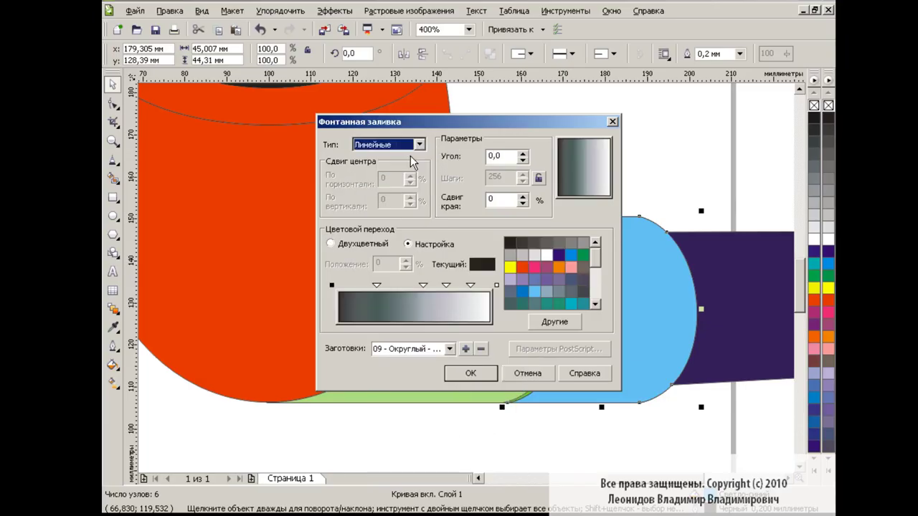
pyautogui.click(497, 285)
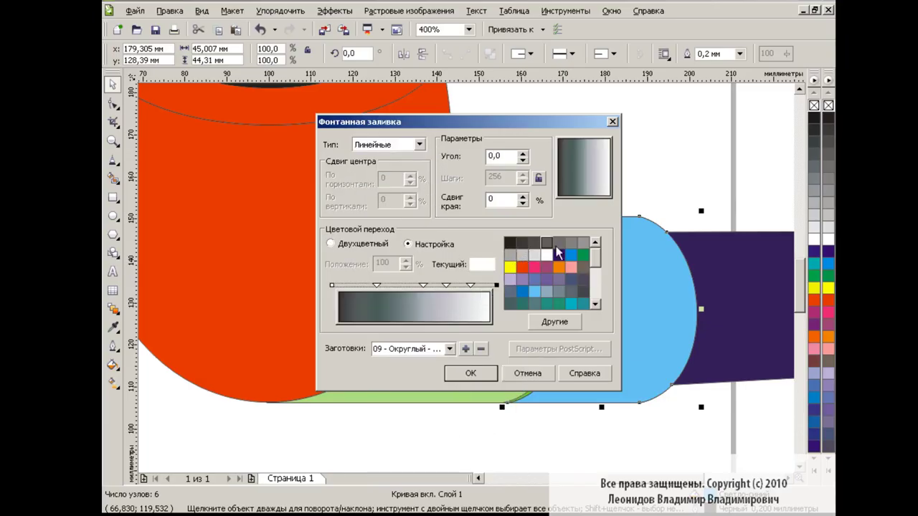
pyautogui.click(580, 245)
pyautogui.click(464, 285)
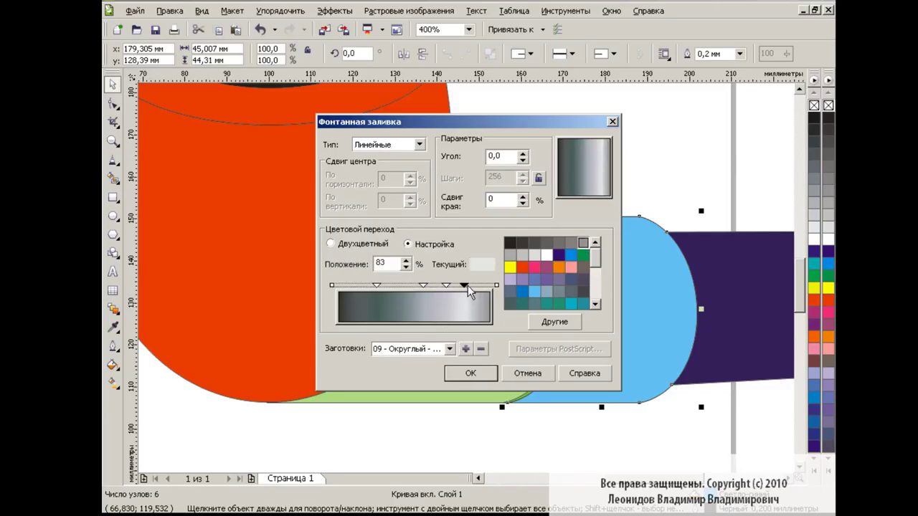
pyautogui.doubleClick(494, 155)
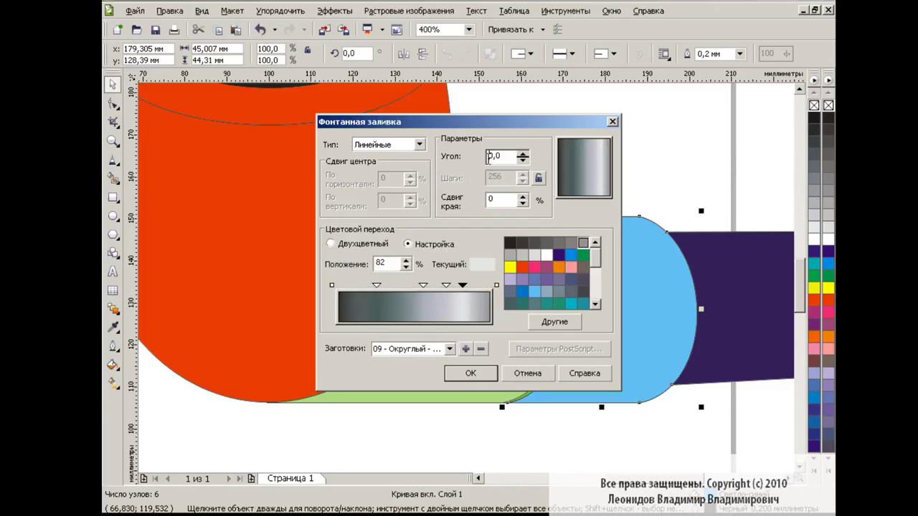
pyautogui.write('90')
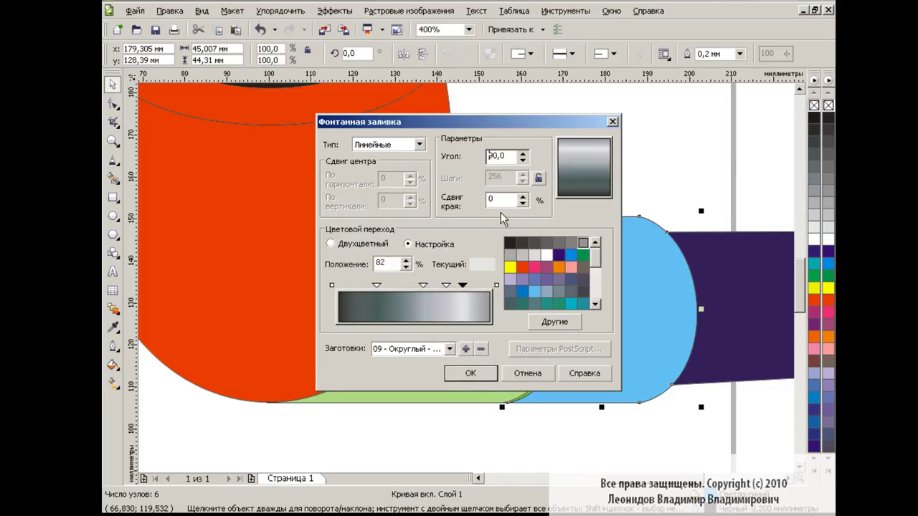
pyautogui.write('-')
pyautogui.click(472, 373)
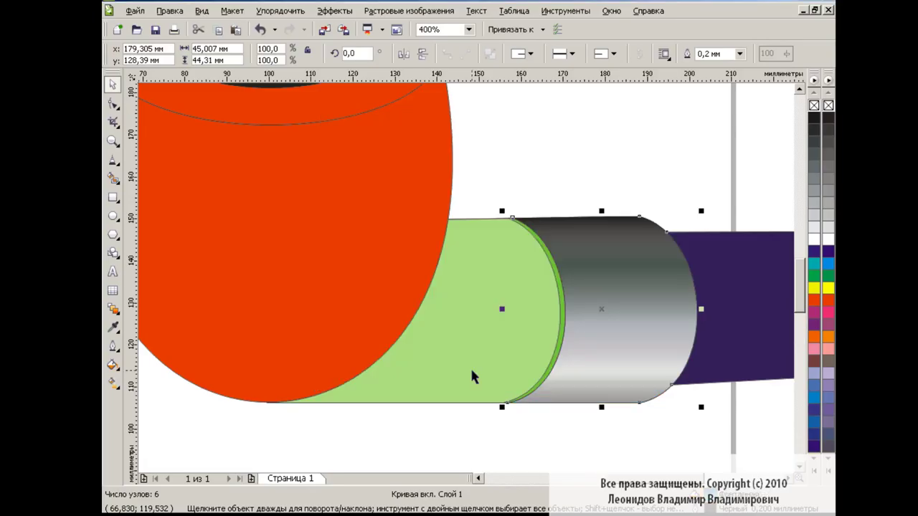
# Copy the grey gradient fill onto the thin green ring via Edit.
pyautogui.click(557, 288)
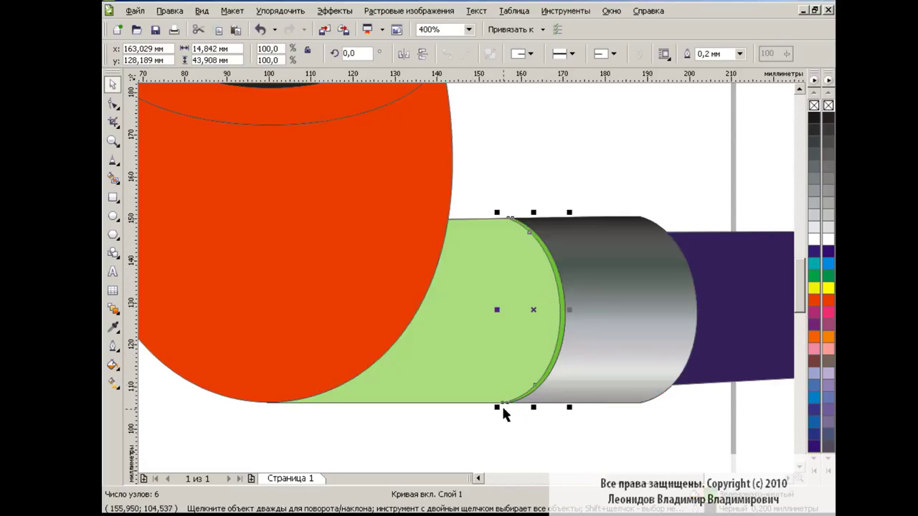
pyautogui.click(170, 11)
pyautogui.click(254, 209)
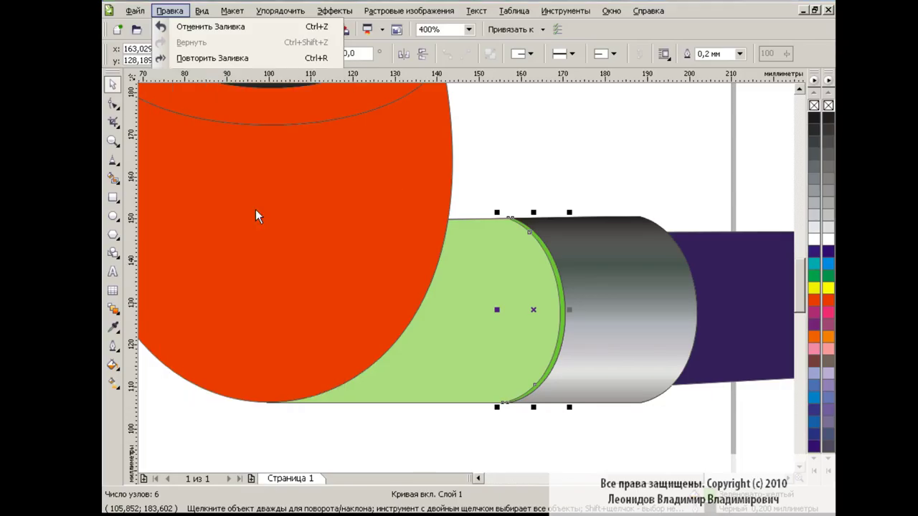
pyautogui.click(498, 279)
pyautogui.click(595, 274)
# In Fountain Fill, recolour the 25% stop neutral grey and 56% stop light grey.
pyautogui.click(113, 364)
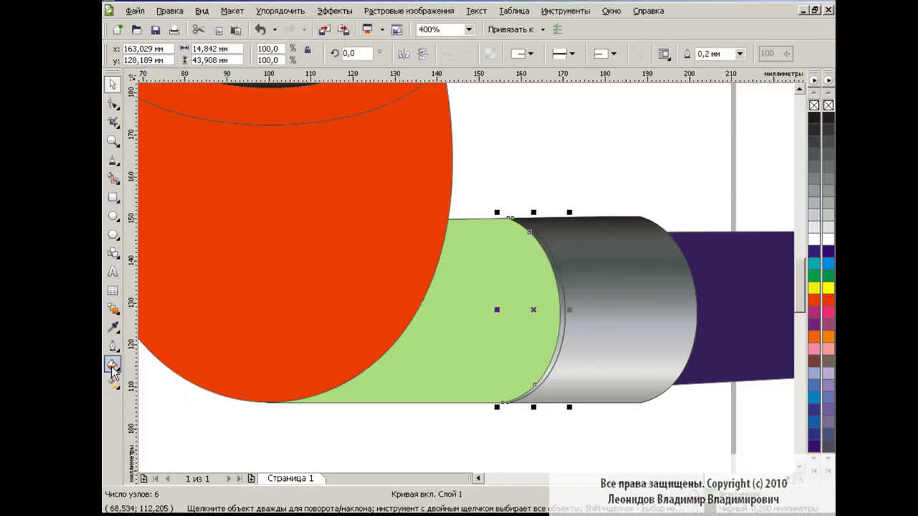
pyautogui.click(167, 394)
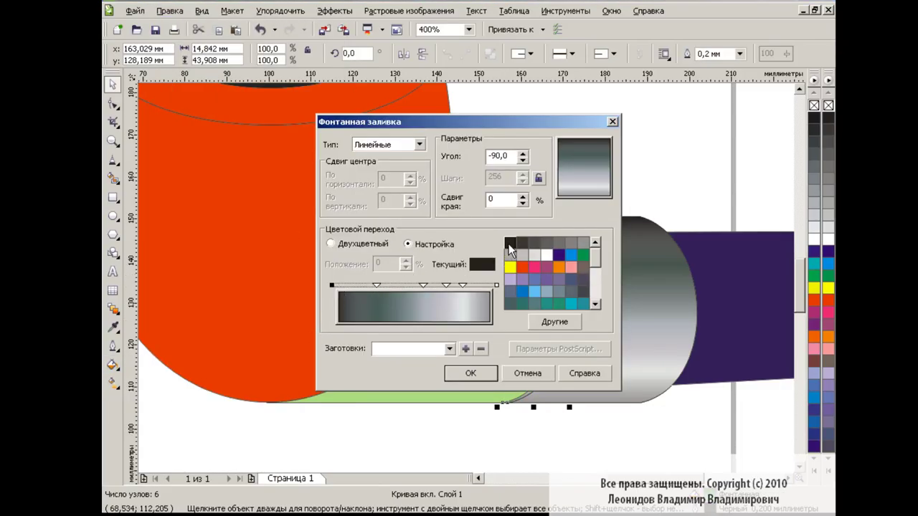
pyautogui.click(376, 285)
pyautogui.click(547, 244)
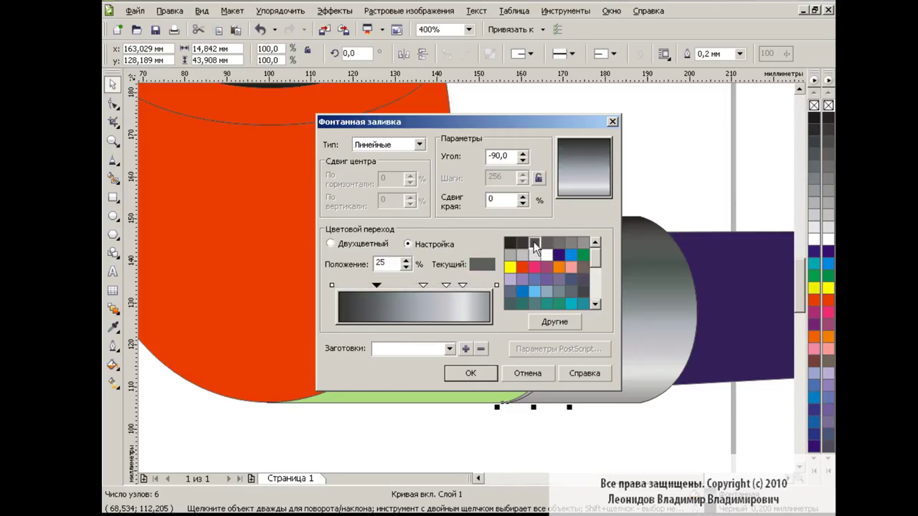
pyautogui.click(424, 285)
pyautogui.click(570, 243)
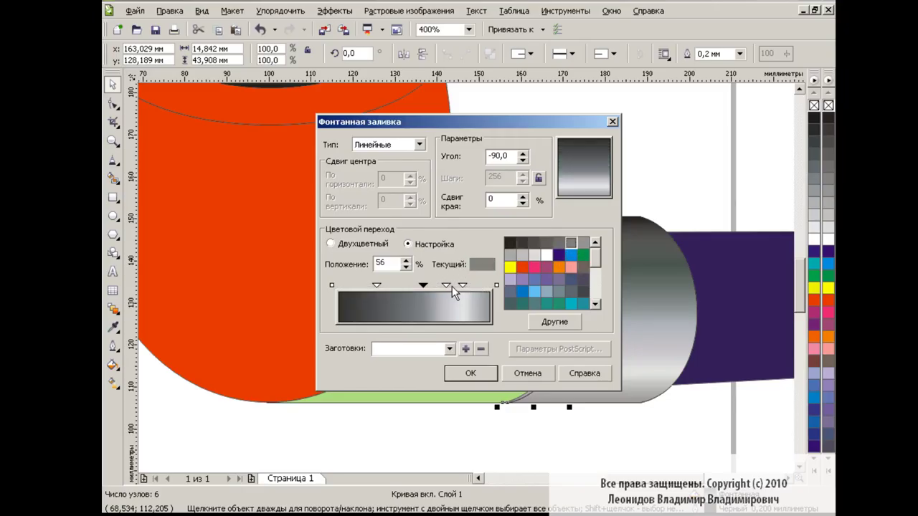
# Darken the remaining gradient stops, including 82% and the end, and apply.
pyautogui.click(446, 286)
pyautogui.click(509, 255)
pyautogui.click(462, 285)
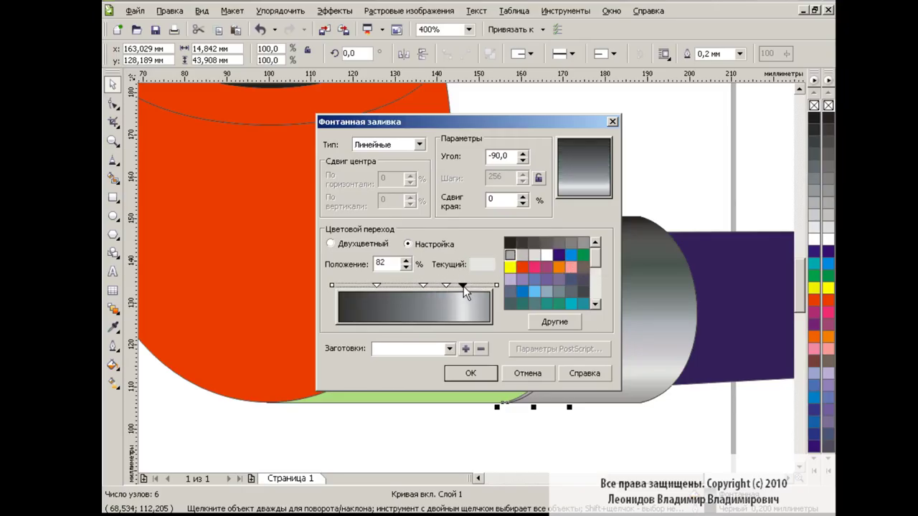
pyautogui.click(525, 255)
pyautogui.click(497, 285)
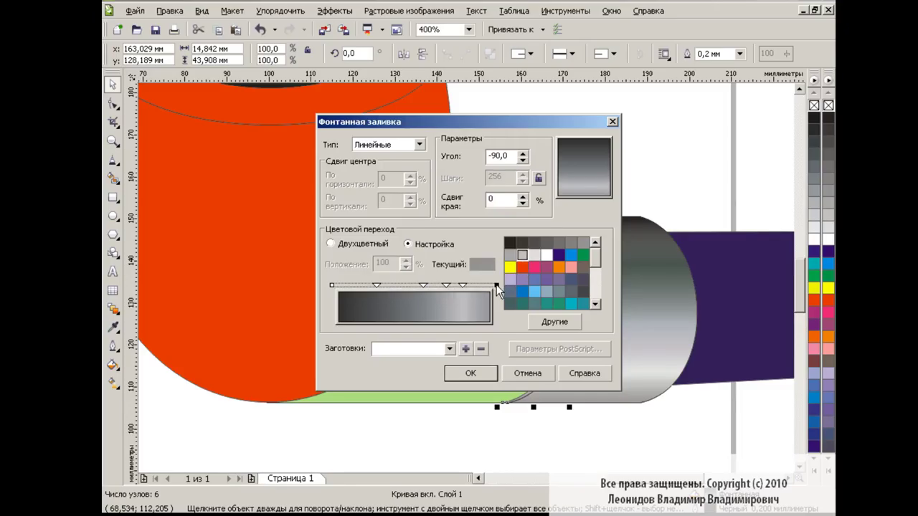
pyautogui.click(563, 242)
pyautogui.click(473, 375)
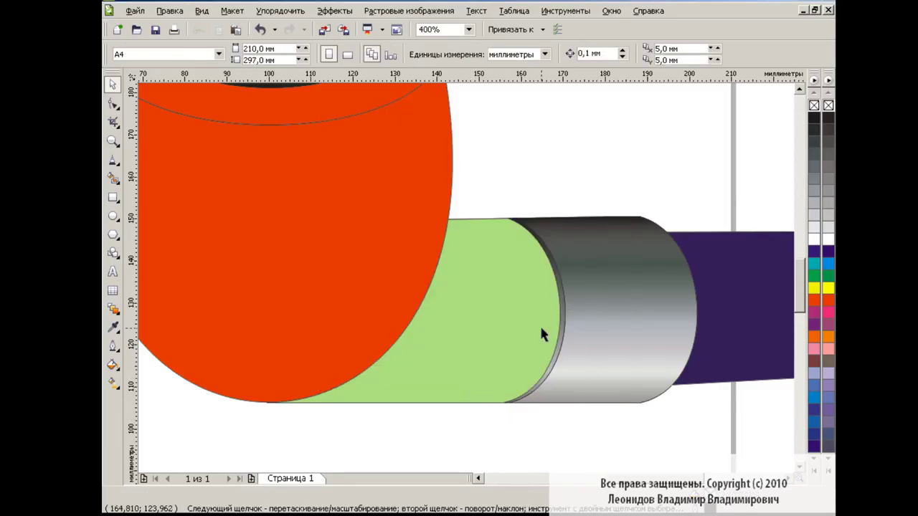
# Select the green stem and metal band together, then undo the test edit.
pyautogui.moveTo(488, 176); pyautogui.dragTo(732, 423)
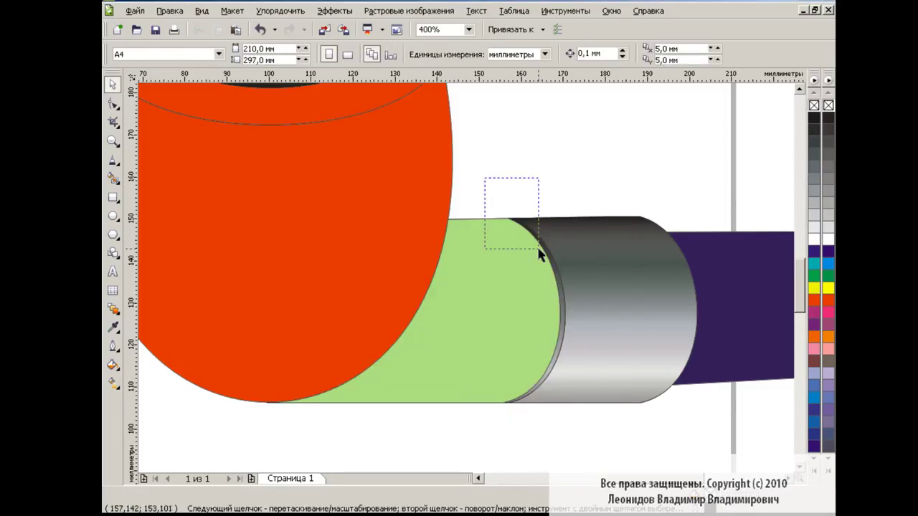
pyautogui.rightClick(829, 107)
pyautogui.hotkey('ctrl', 'z')
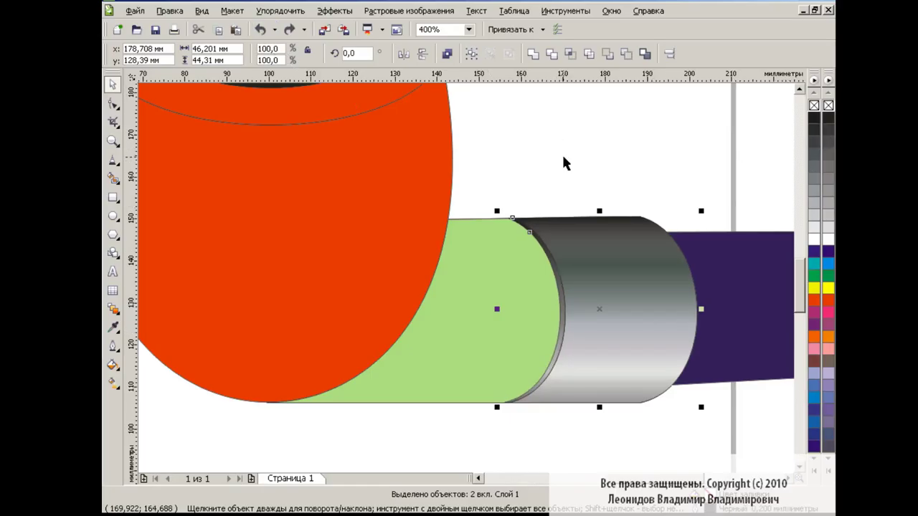
pyautogui.click(563, 157)
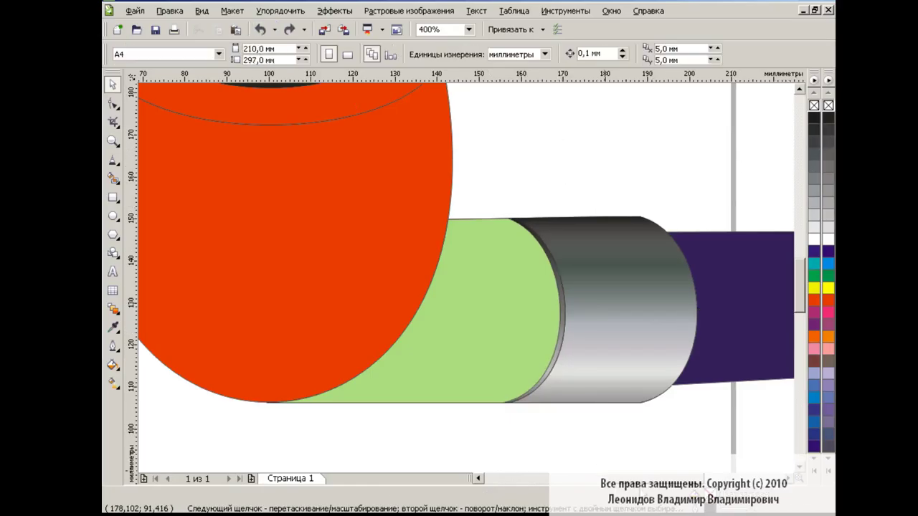
pyautogui.hscroll(-5, 444, 241)
# Apply a red radial Fountain Fill preset to the orange bowl.
pyautogui.click(444, 241)
pyautogui.scroll(3, 799, 285)
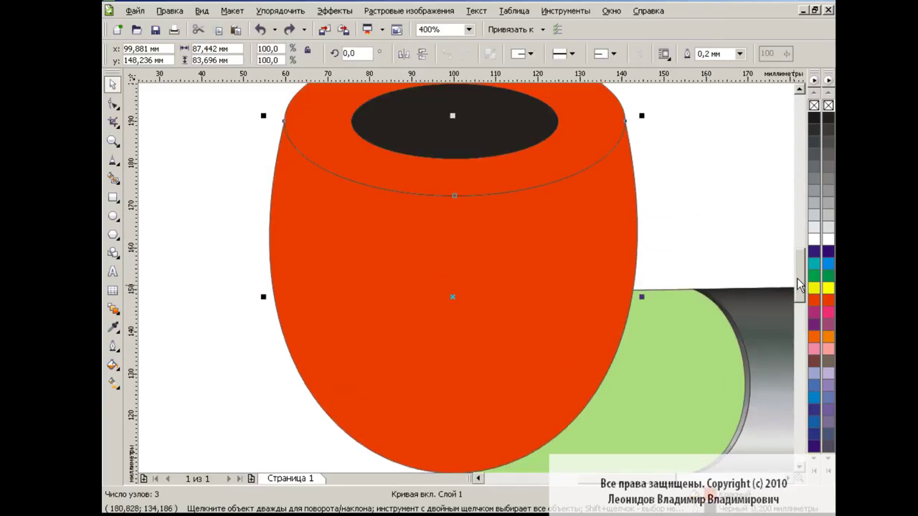
pyautogui.click(113, 365)
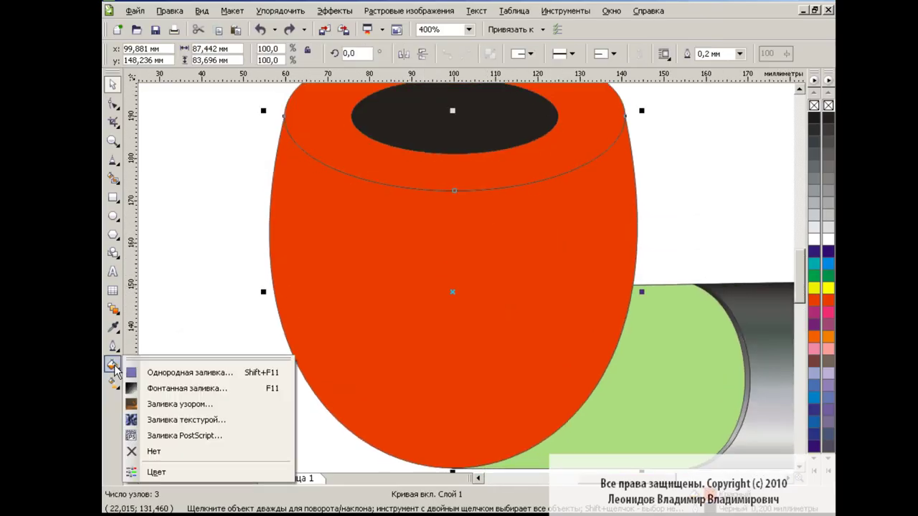
pyautogui.click(186, 388)
pyautogui.click(452, 348)
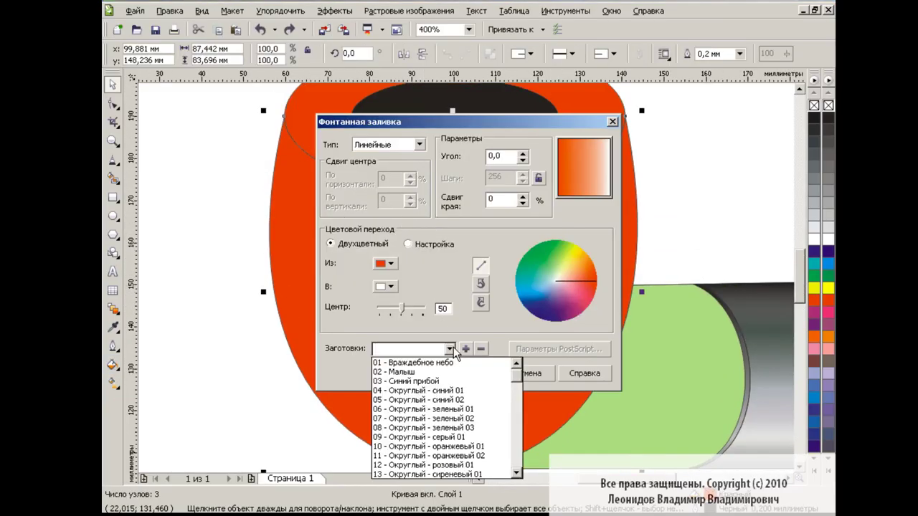
pyautogui.scroll(-2, 445, 430)
pyautogui.click(430, 458)
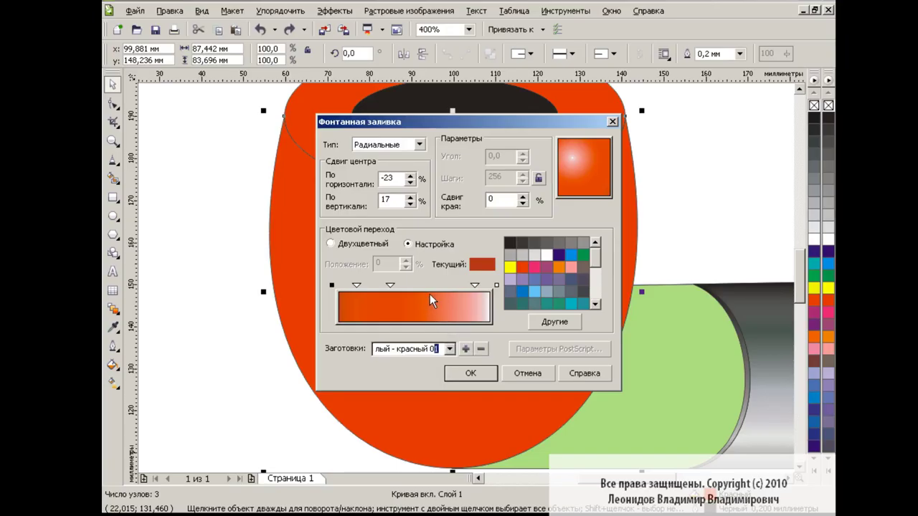
# Set the outer gradient stops to dark red via the colour chooser and apply.
pyautogui.click(496, 286)
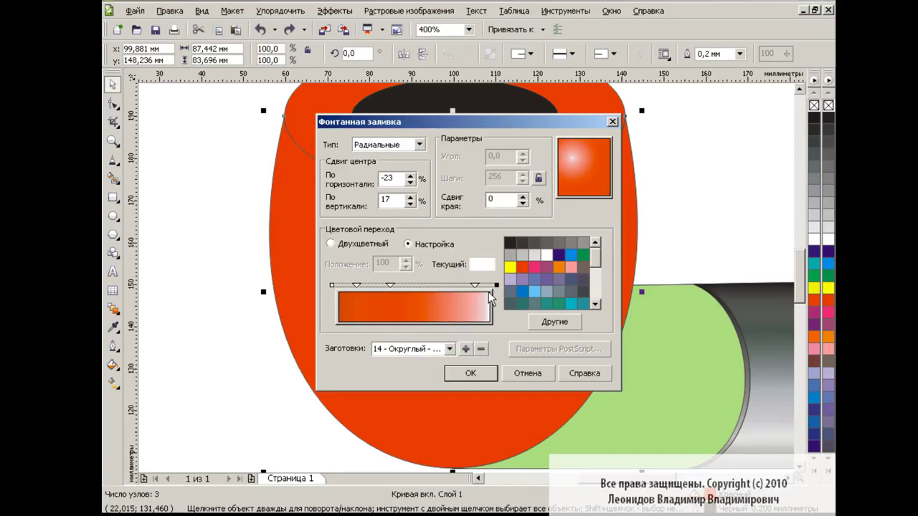
pyautogui.click(474, 285)
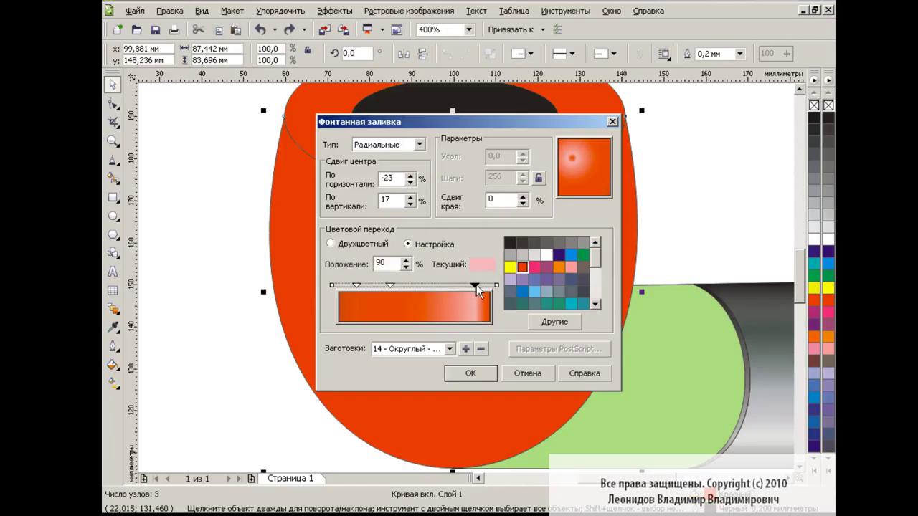
pyautogui.click(522, 268)
pyautogui.click(554, 321)
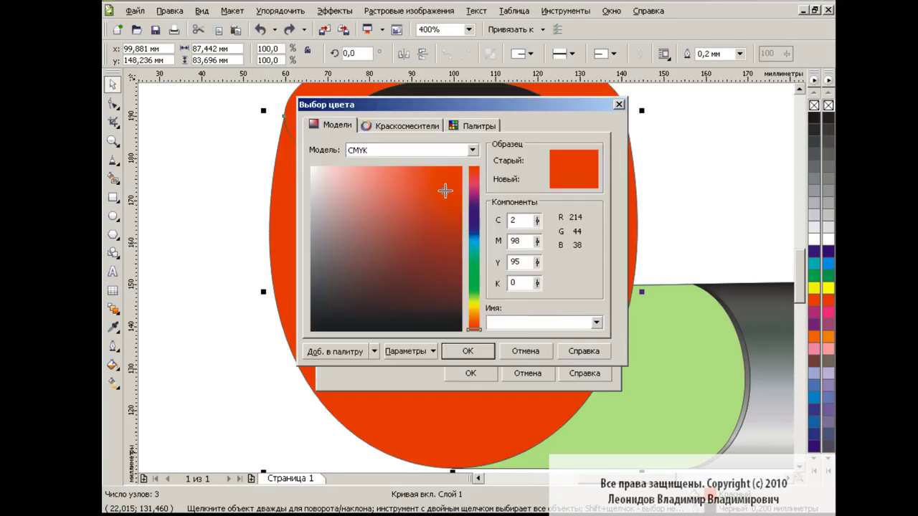
pyautogui.moveTo(440, 188); pyautogui.dragTo(448, 218)
pyautogui.click(474, 350)
pyautogui.click(534, 320)
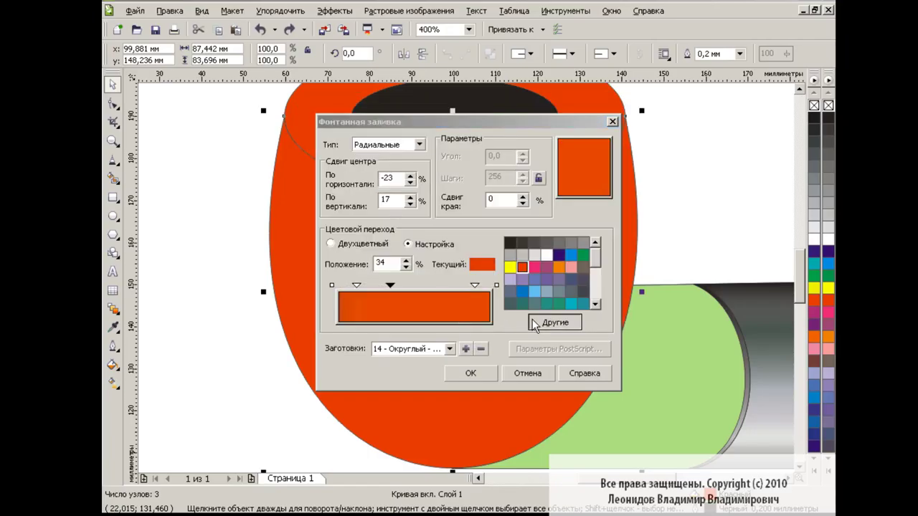
pyautogui.click(413, 260)
pyautogui.click(468, 350)
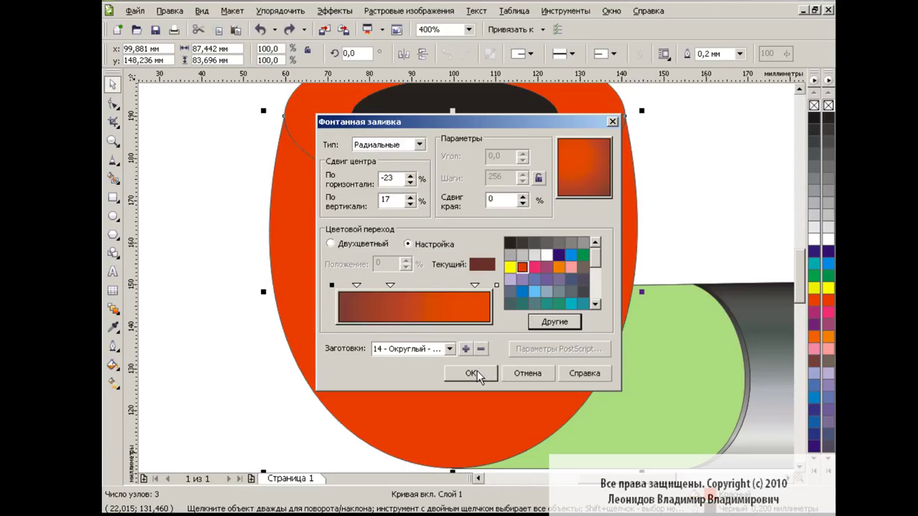
pyautogui.click(477, 371)
# Reshape the bowl's radial gradient on canvas, moving its highlight and colour stops.
pyautogui.click(112, 384)
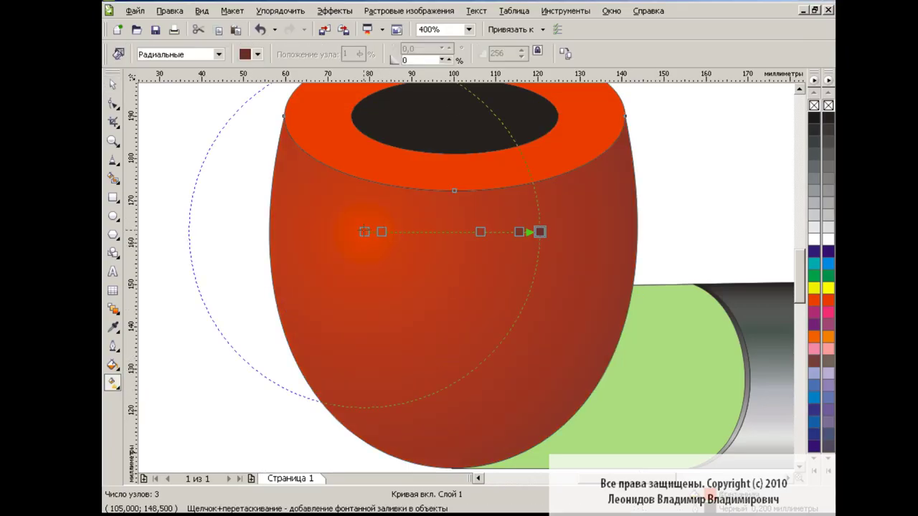
pyautogui.moveTo(505, 233); pyautogui.dragTo(519, 402)
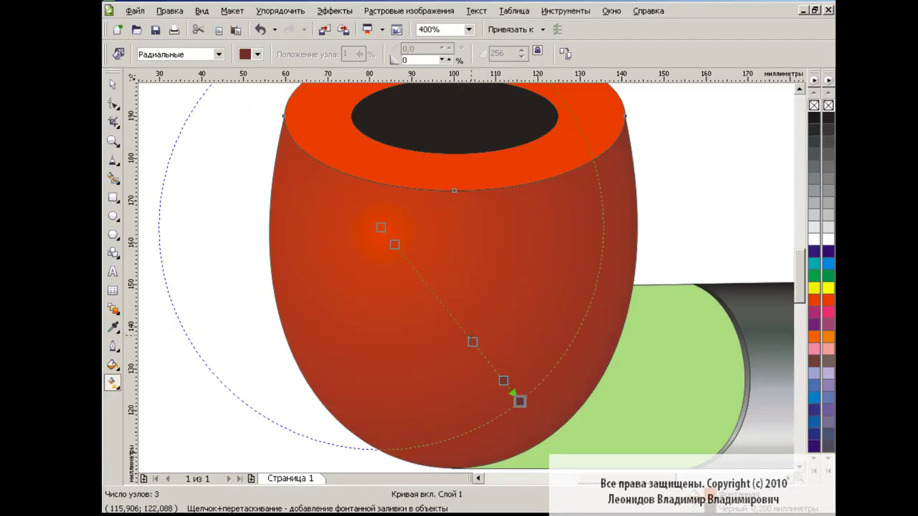
pyautogui.moveTo(395, 244); pyautogui.dragTo(455, 321)
pyautogui.moveTo(520, 401); pyautogui.dragTo(543, 424)
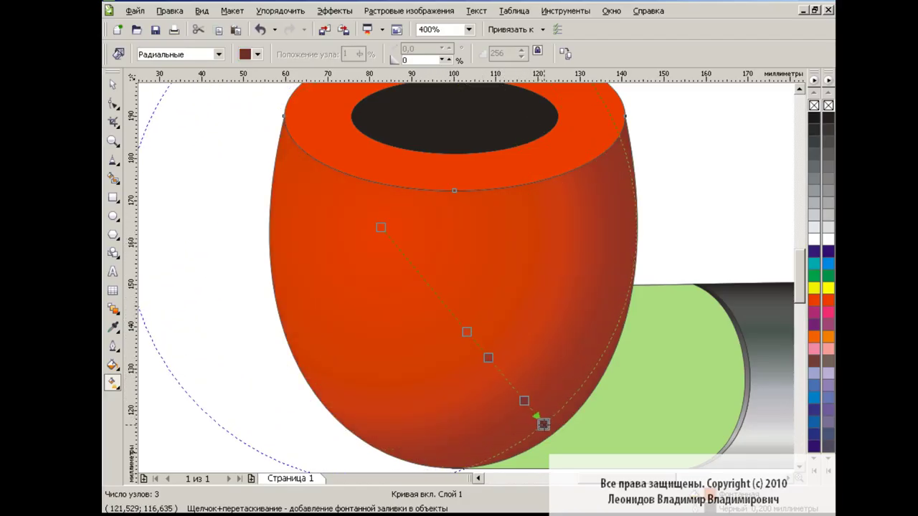
pyautogui.moveTo(381, 227); pyautogui.dragTo(396, 233)
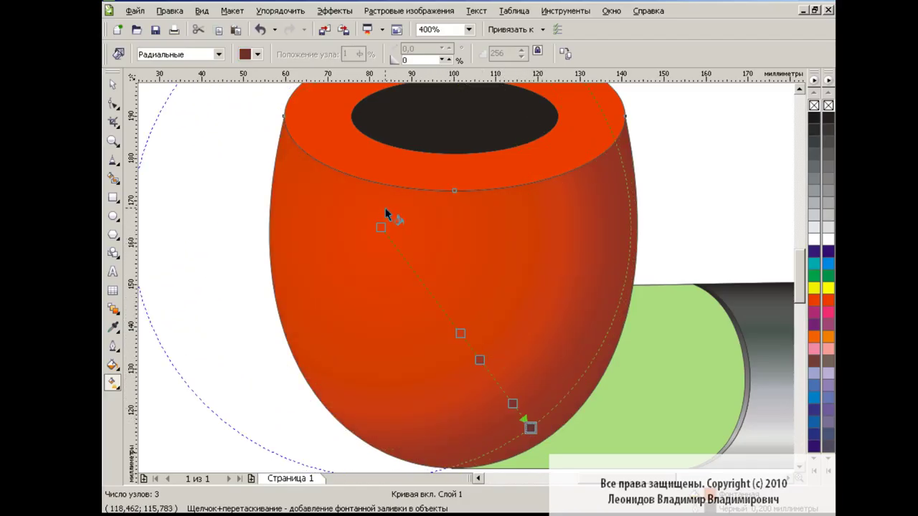
pyautogui.click(482, 359)
pyautogui.moveTo(469, 337); pyautogui.dragTo(459, 325)
# View the whole pipe at 100% zoom.
pyautogui.click(469, 29)
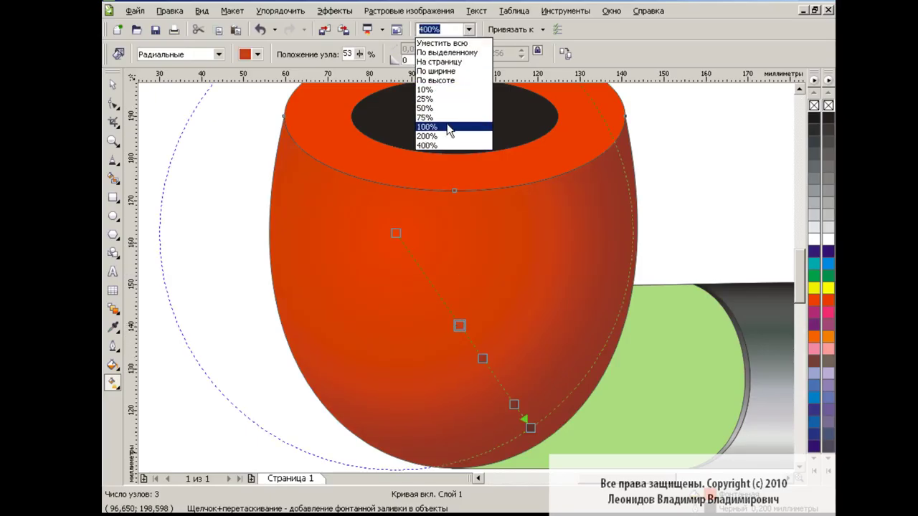
pyautogui.click(448, 127)
pyautogui.click(113, 85)
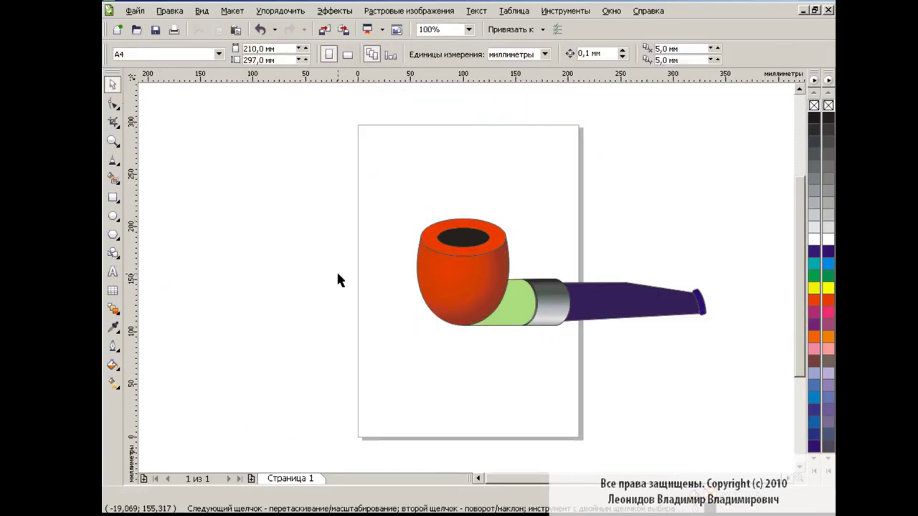
# Copy the bowl's gradient fill onto the dark bowl opening.
pyautogui.click(479, 244)
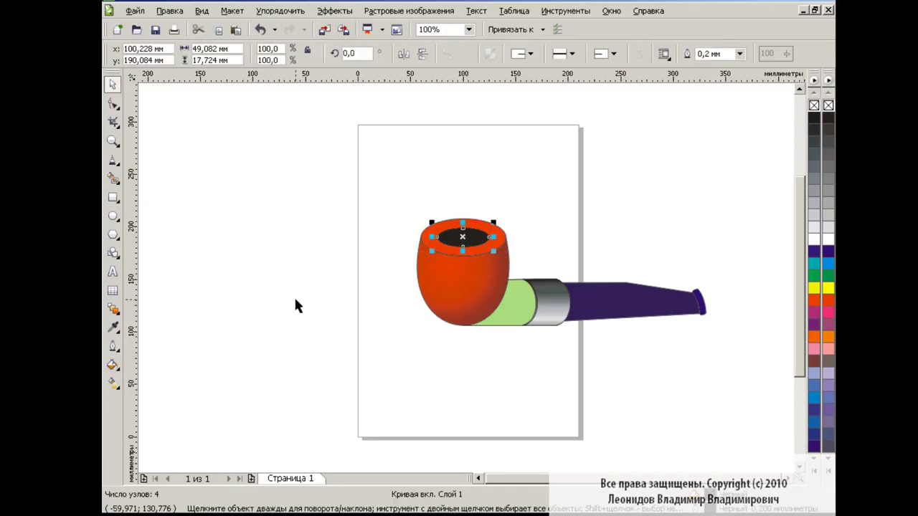
pyautogui.click(171, 10)
pyautogui.click(208, 210)
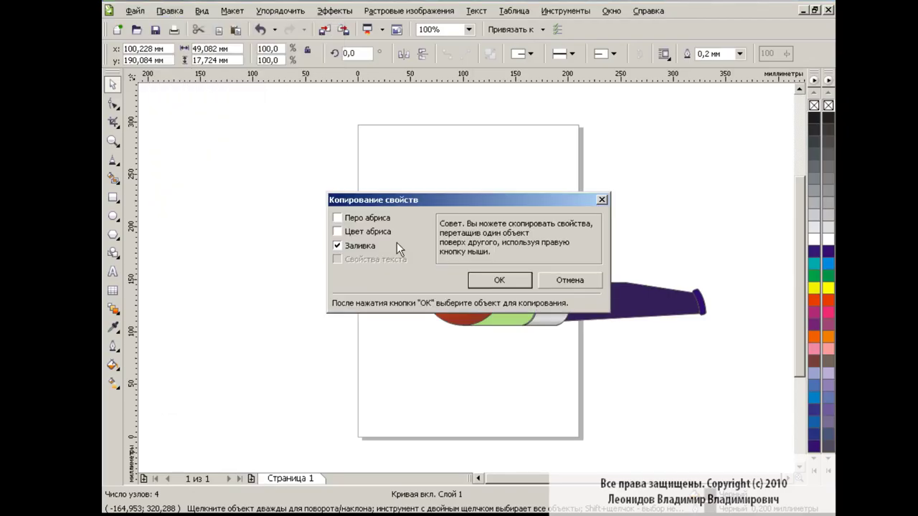
pyautogui.click(497, 280)
pyautogui.click(464, 304)
# In the opening's gradient settings, shift the colour transition and make the start stop black.
pyautogui.click(112, 364)
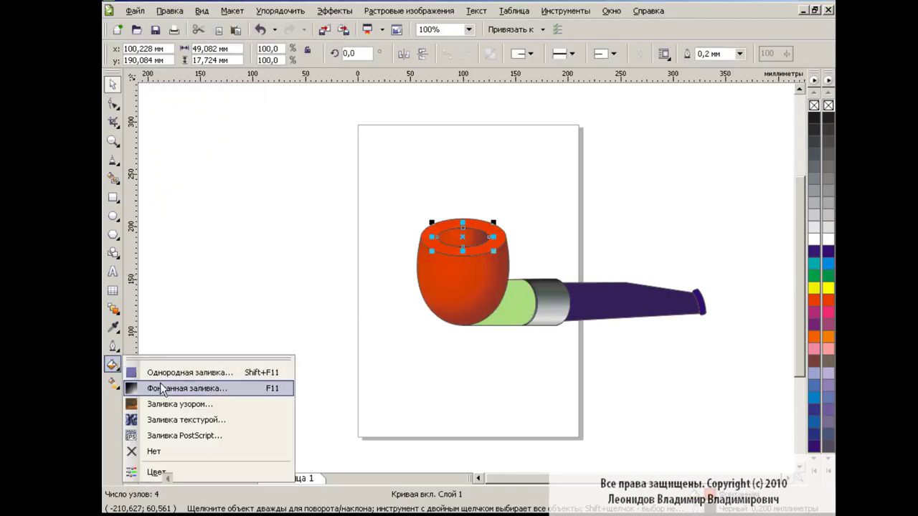
pyautogui.click(165, 385)
pyautogui.moveTo(419, 284); pyautogui.dragTo(363, 285)
pyautogui.click(332, 285)
pyautogui.click(546, 321)
pyautogui.click(454, 326)
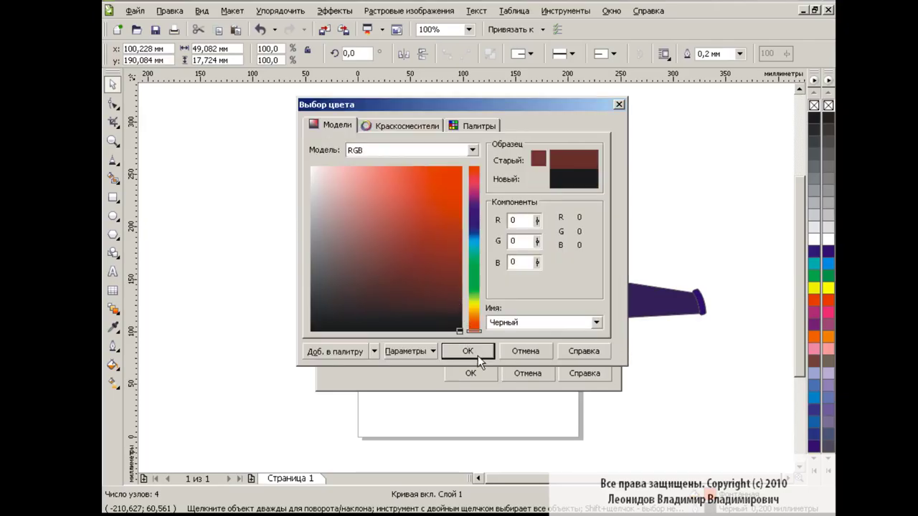
pyautogui.click(473, 350)
# Remove the intermediate stops, applying a black-to-orange radial fill to the opening.
pyautogui.click(397, 285)
pyautogui.doubleClick(396, 285)
pyautogui.click(393, 285)
pyautogui.doubleClick(425, 285)
pyautogui.click(497, 284)
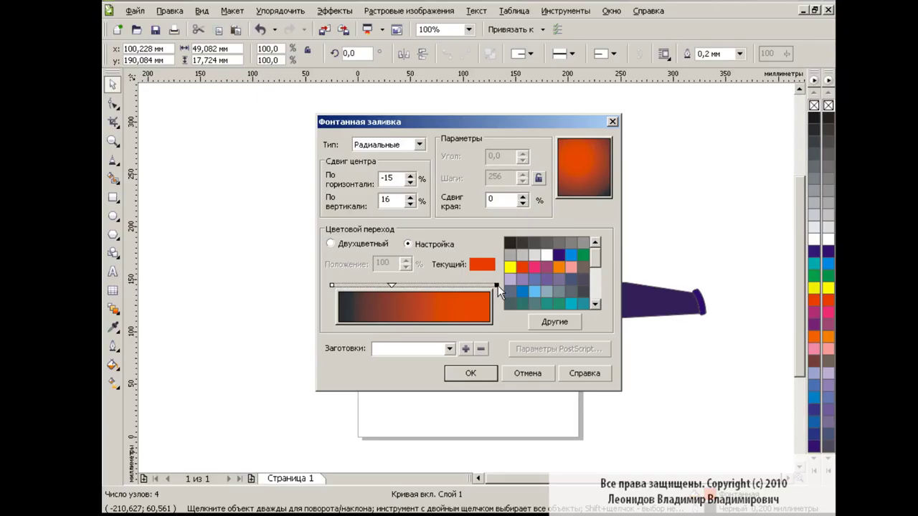
pyautogui.doubleClick(393, 284)
pyautogui.click(497, 285)
pyautogui.click(472, 373)
# At 400% zoom, drag the opening's radial glow down toward its lower rim.
pyautogui.click(112, 383)
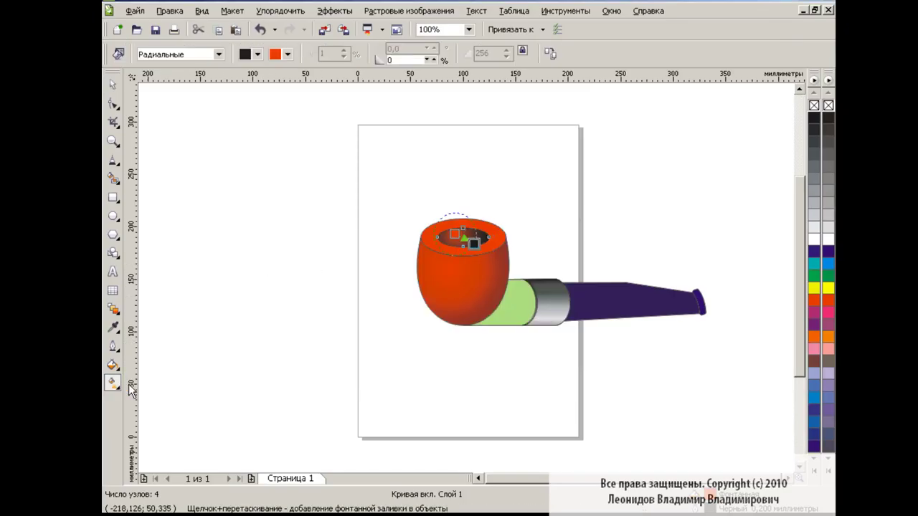
pyautogui.click(469, 29)
pyautogui.click(480, 143)
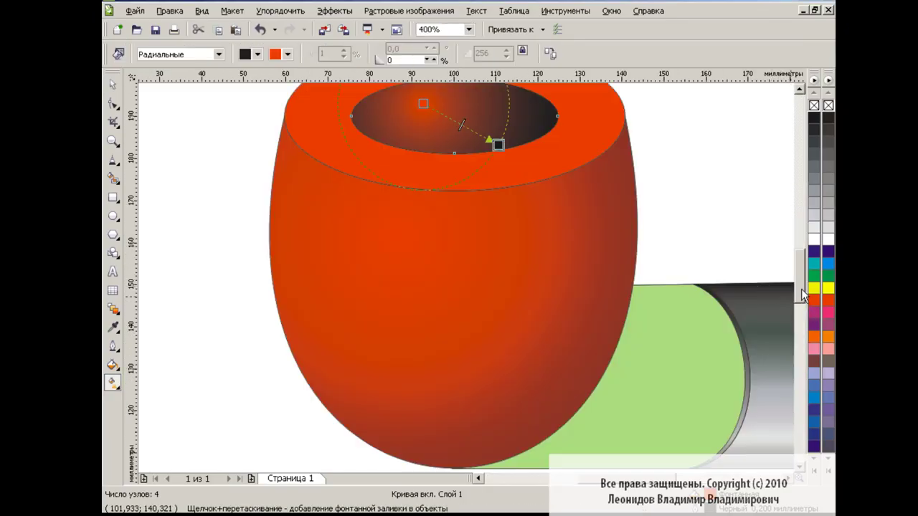
pyautogui.moveTo(423, 170); pyautogui.dragTo(453, 265)
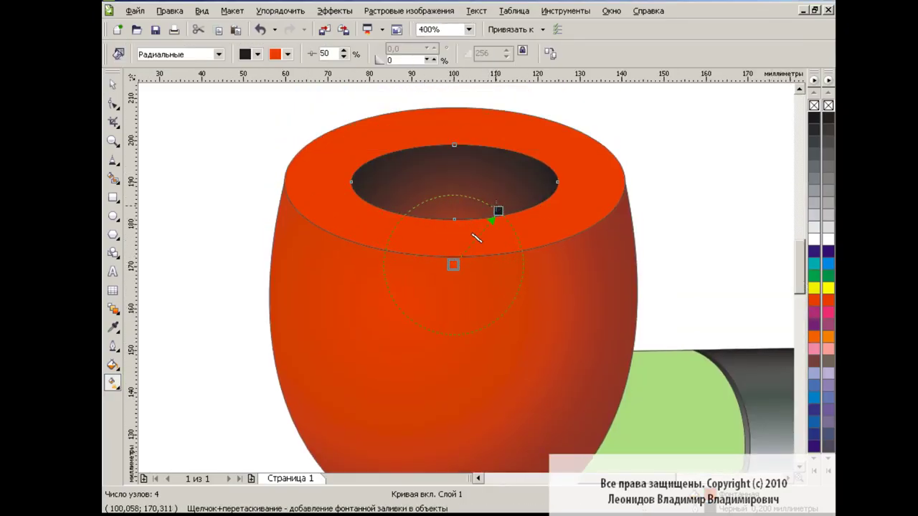
pyautogui.moveTo(497, 210)
pyautogui.mouseDown()
pyautogui.moveTo(455, 206)
pyautogui.moveTo(453, 228)
pyautogui.mouseUp()
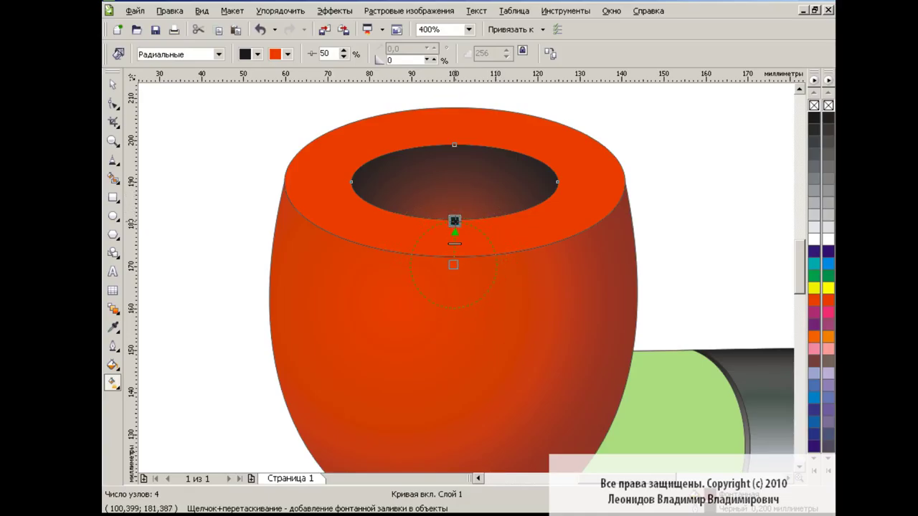
# Finish fill editing and zoom back out to show the whole pipe.
pyautogui.press('space')
pyautogui.press('Escape')
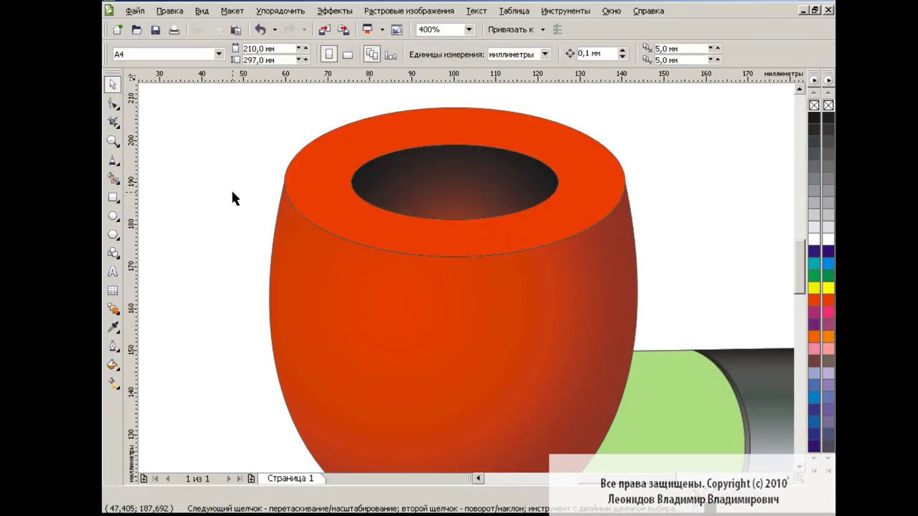
pyautogui.click(470, 27)
pyautogui.click(450, 119)
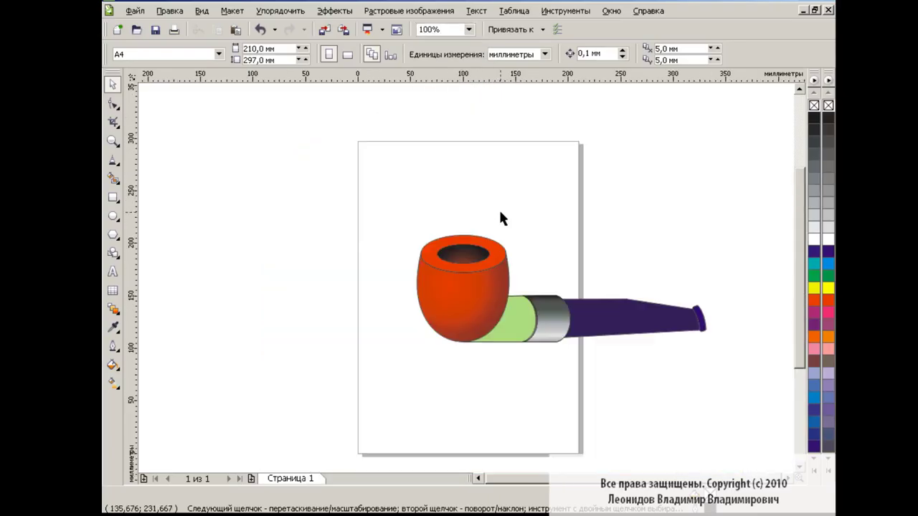
# Copy the bowl's fill properties onto the green shank.
pyautogui.click(515, 317)
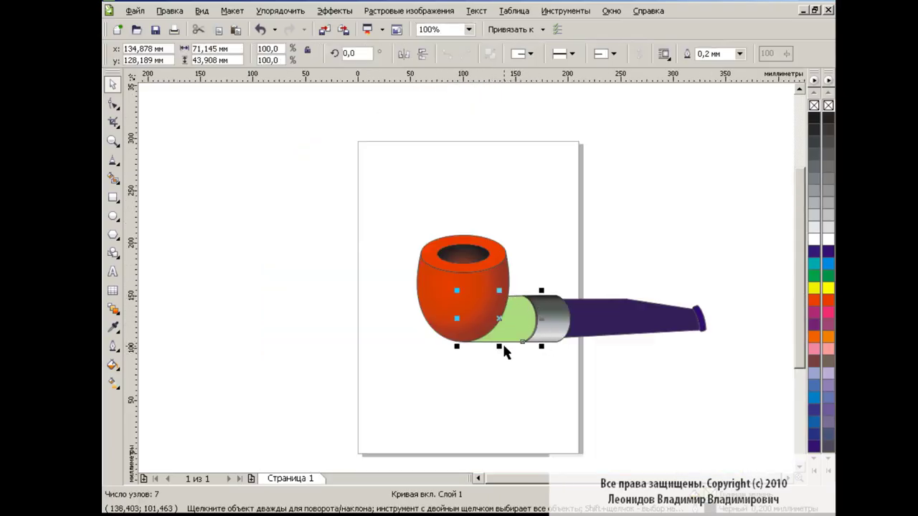
pyautogui.click(169, 10)
pyautogui.click(222, 210)
pyautogui.click(497, 279)
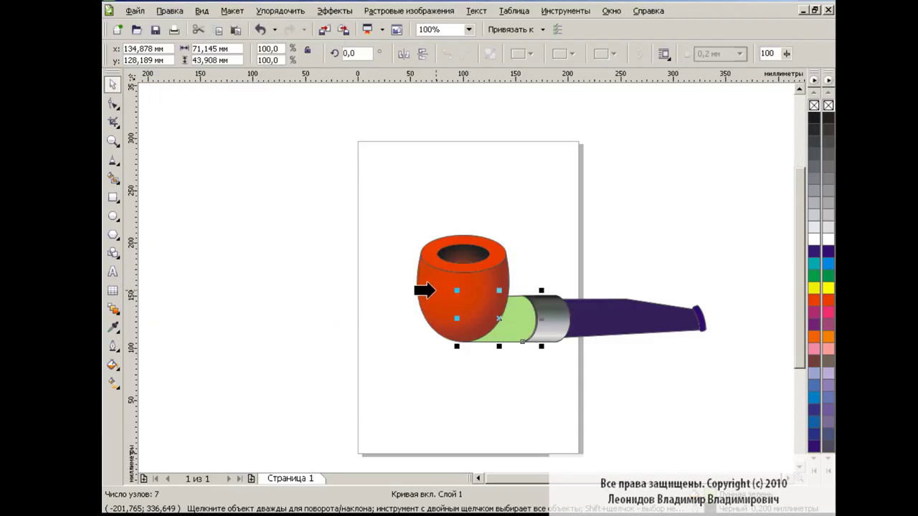
pyautogui.click(425, 289)
# At 400% zoom, reposition and stretch the shank's radial fill centre up and outward.
pyautogui.press('g')
pyautogui.moveTo(487, 310); pyautogui.dragTo(535, 300)
pyautogui.click(468, 29)
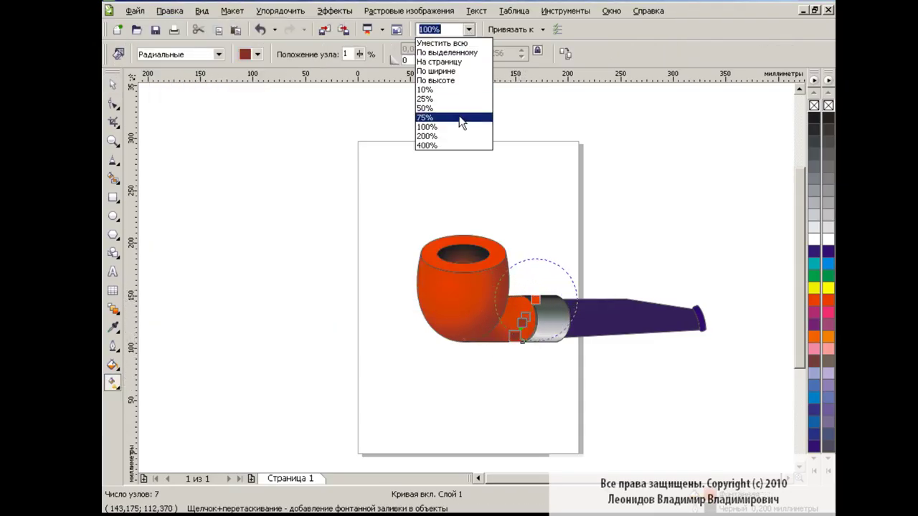
pyautogui.click(445, 144)
pyautogui.hscroll(2, 482, 199)
pyautogui.scroll(-3, 573, 228)
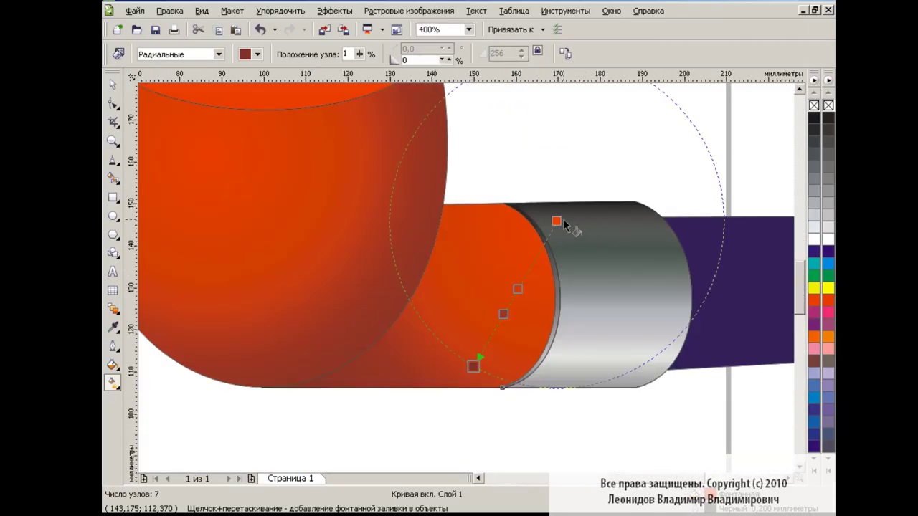
pyautogui.moveTo(556, 221); pyautogui.dragTo(625, 169)
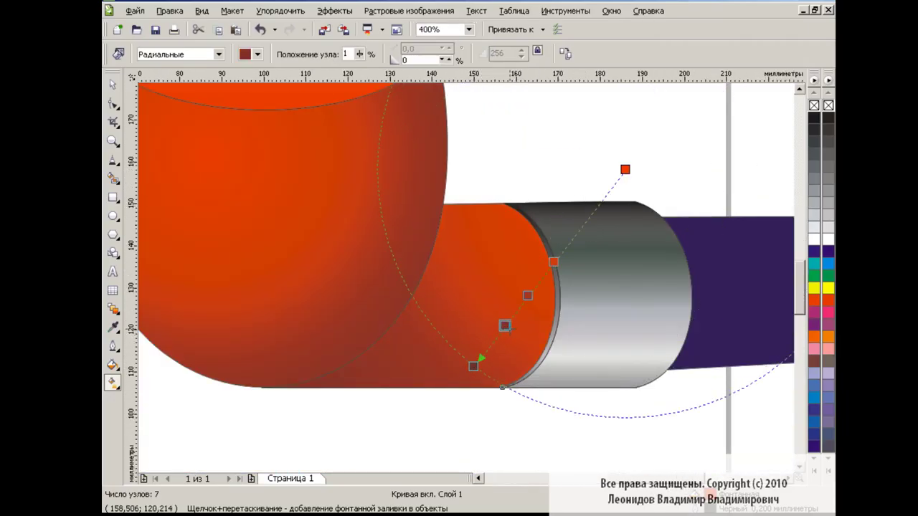
pyautogui.moveTo(473, 366)
pyautogui.mouseDown()
pyautogui.moveTo(506, 322)
pyautogui.moveTo(524, 266)
pyautogui.moveTo(567, 211)
pyautogui.mouseUp()
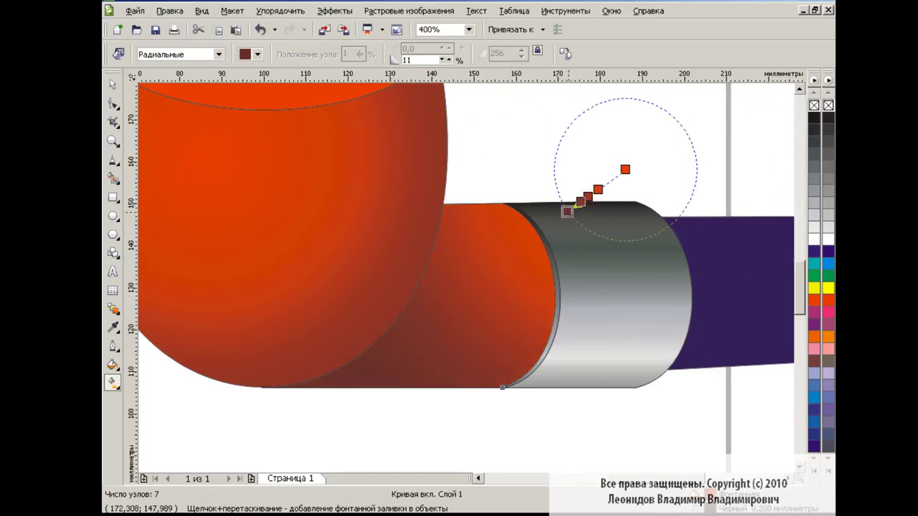
# Zoom back out to the whole pipe, leave fill editing and deselect.
pyautogui.click(468, 29)
pyautogui.click(451, 136)
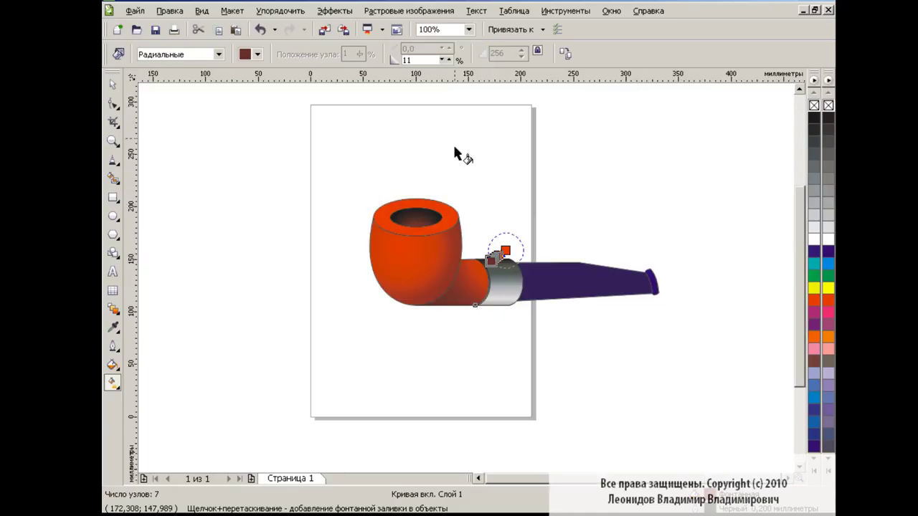
pyautogui.press('space')
pyautogui.click(347, 287)
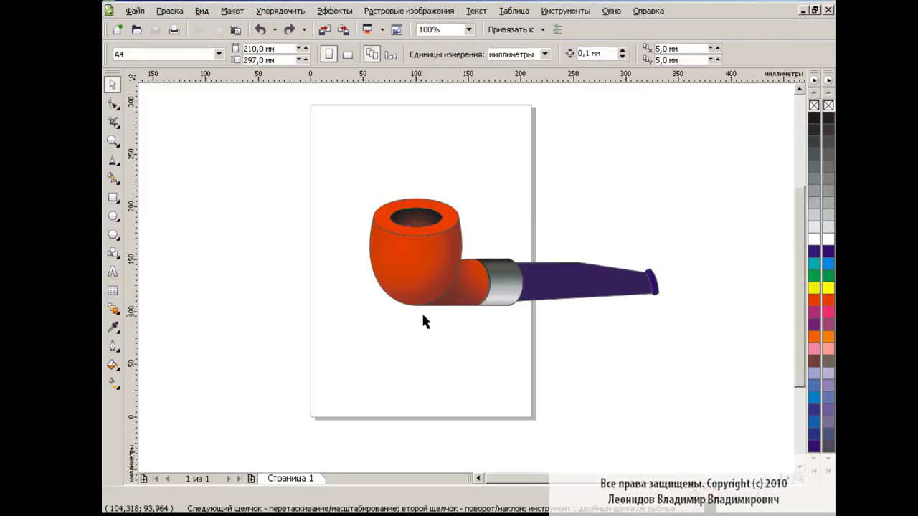
# Draw a closed Bezier shape from the bowl's side past the stem bend to the mouthpiece tip.
pyautogui.click(113, 161)
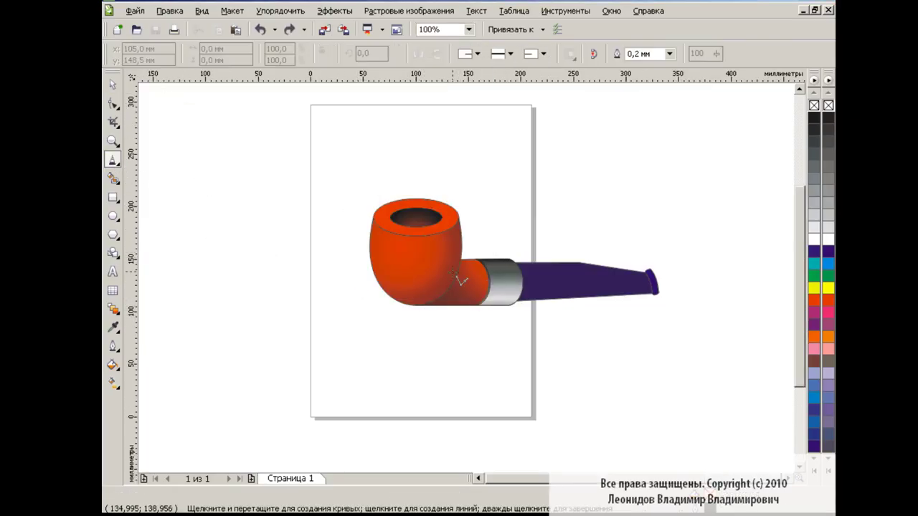
pyautogui.click(450, 274)
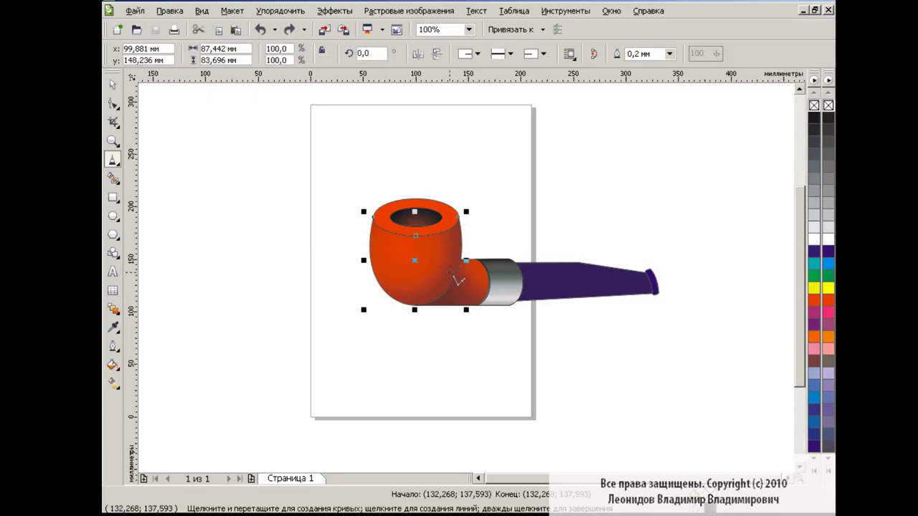
pyautogui.click(556, 273)
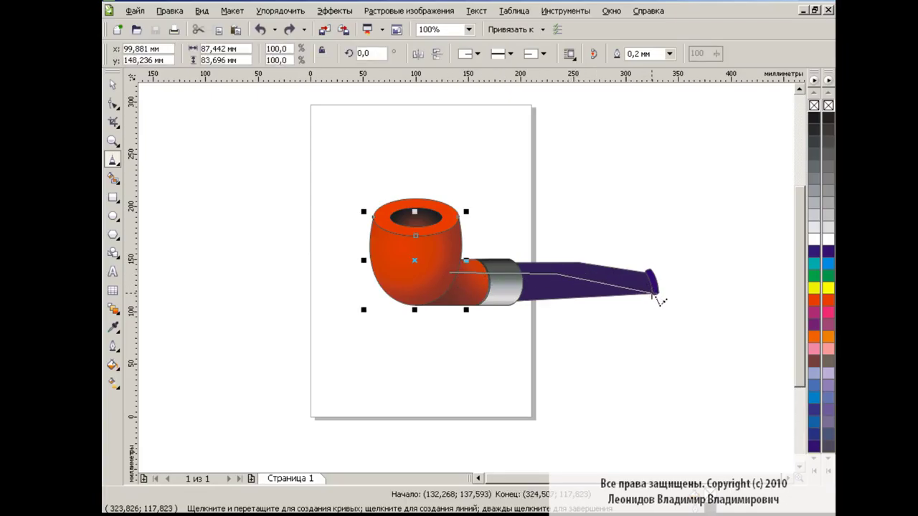
pyautogui.click(629, 294)
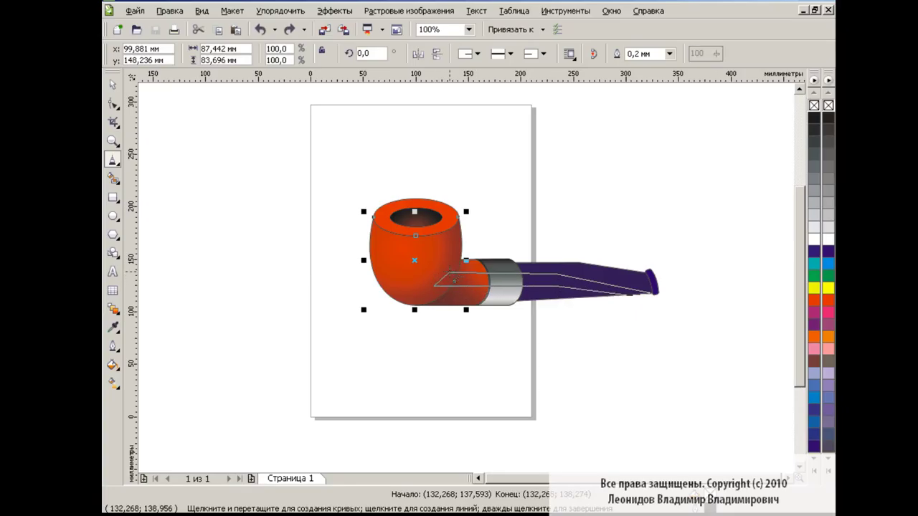
pyautogui.click(449, 272)
pyautogui.press('space')
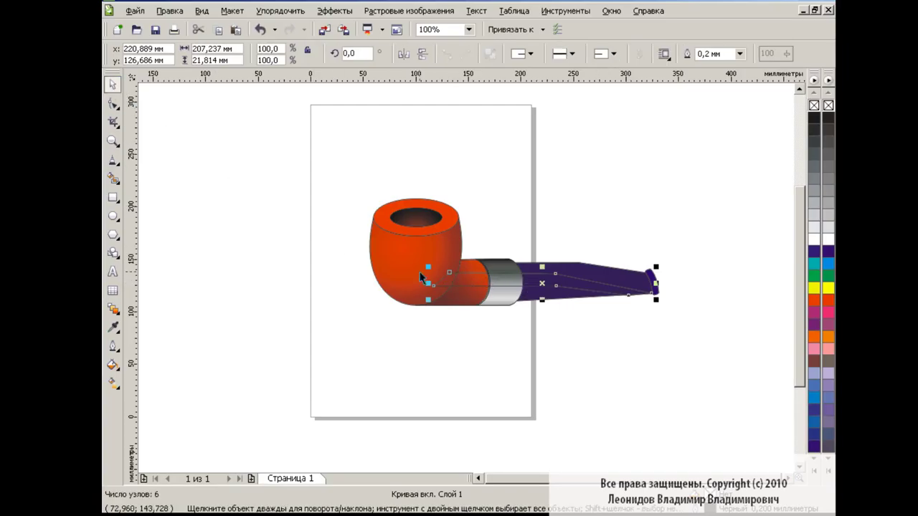
# Fill the new band white and zoom to 400%.
pyautogui.click(829, 238)
pyautogui.click(677, 288)
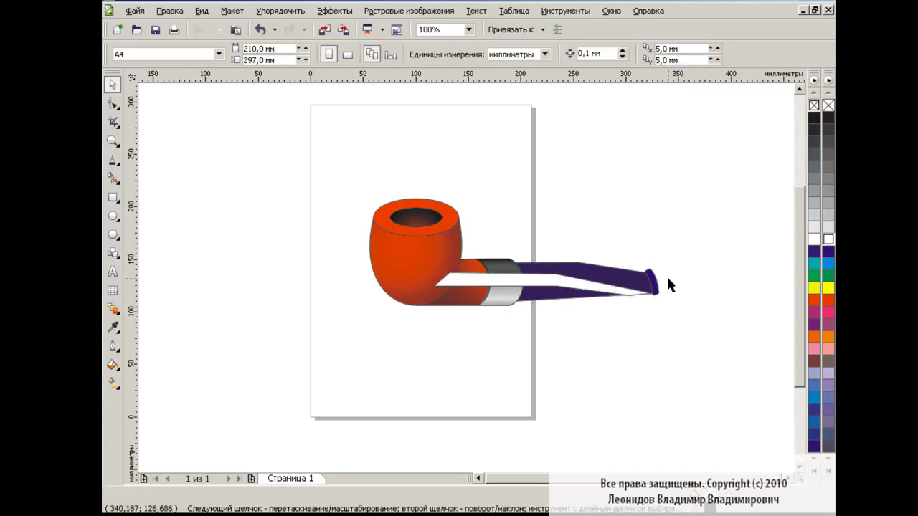
pyautogui.click(470, 30)
pyautogui.click(459, 136)
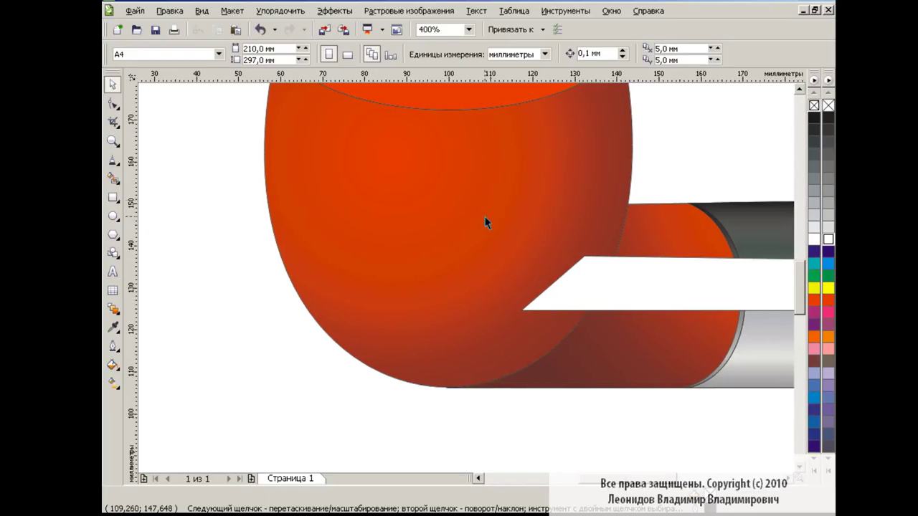
# Bring the bowl in front of the white band so the band starts behind it.
pyautogui.click(484, 217)
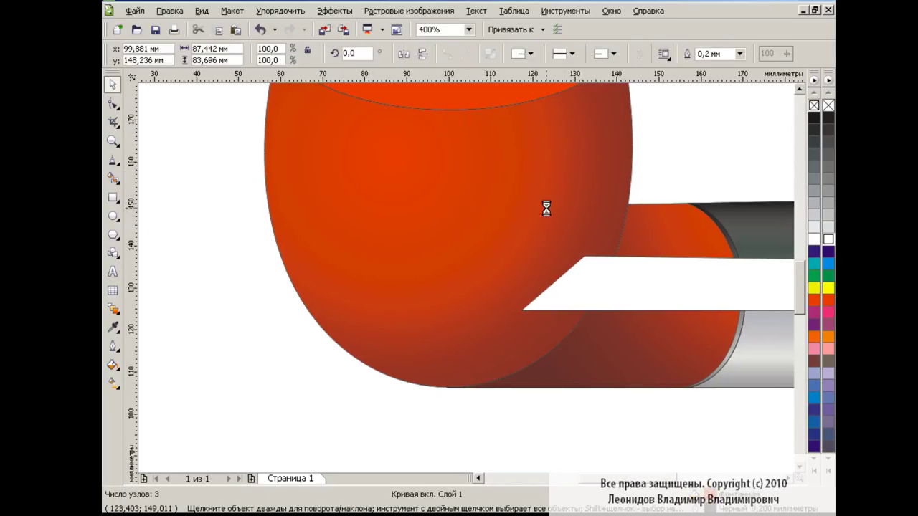
pyautogui.hotkey('shift', 'pageup')
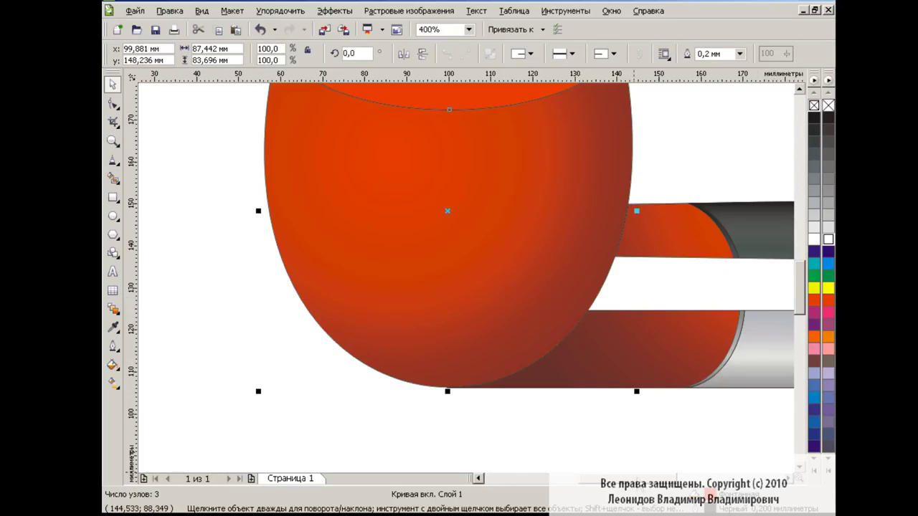
pyautogui.hscroll(5, 466, 272)
pyautogui.hscroll(6, 427, 305)
pyautogui.hscroll(7, 427, 305)
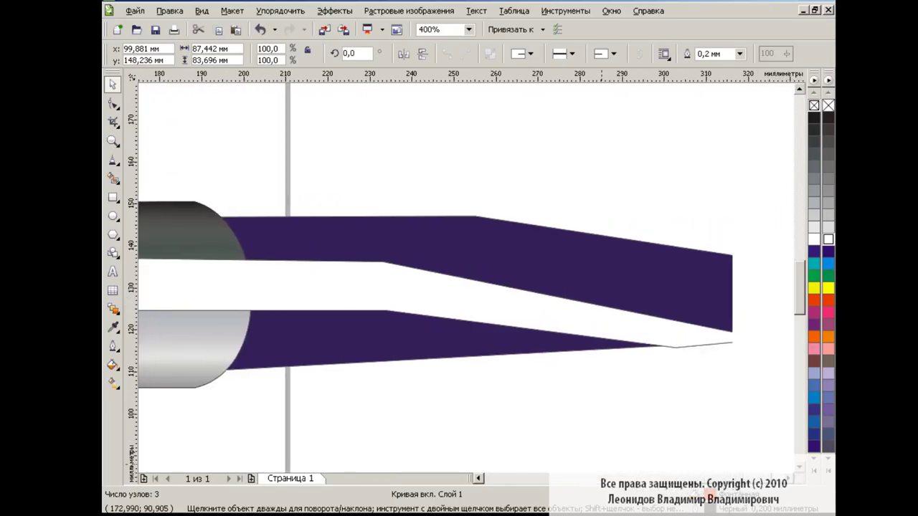
pyautogui.hscroll(2, 426, 305)
pyautogui.press('F10')
# Adjust the node at the band's lower bend with the Shape tool.
pyautogui.click(602, 345)
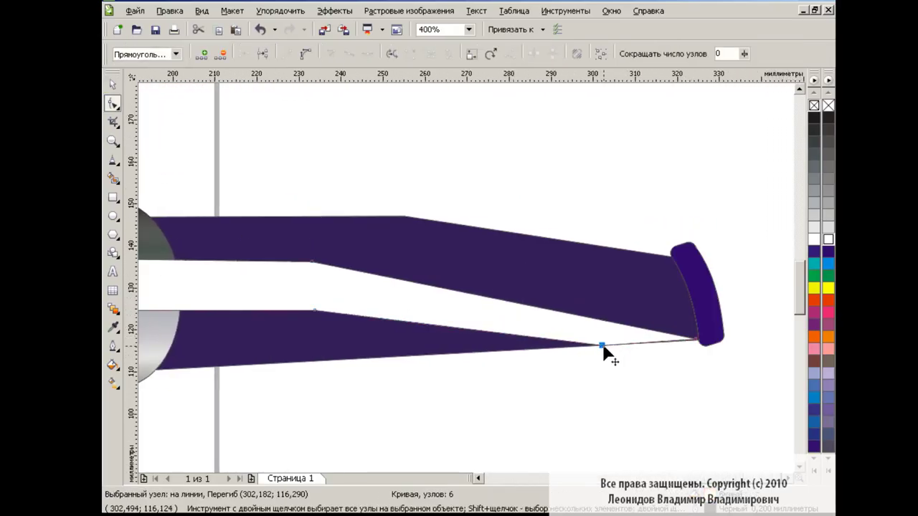
pyautogui.press('space')
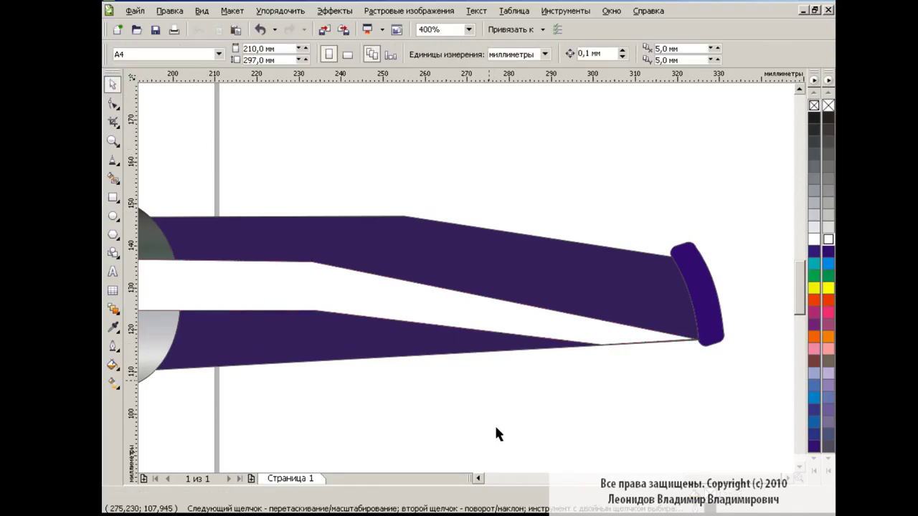
pyautogui.click(112, 103)
pyautogui.moveTo(313, 311); pyautogui.dragTo(314, 302)
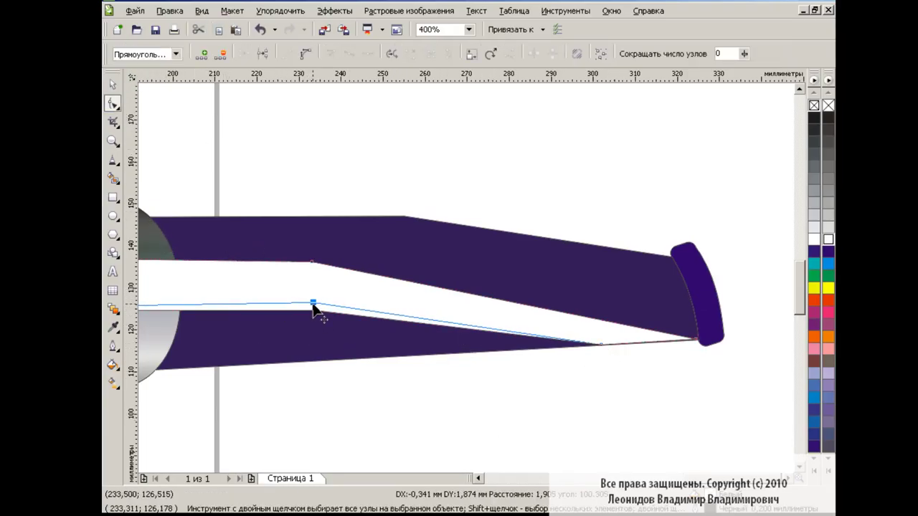
pyautogui.hscroll(-9, 311, 303)
pyautogui.hscroll(6, 466, 287)
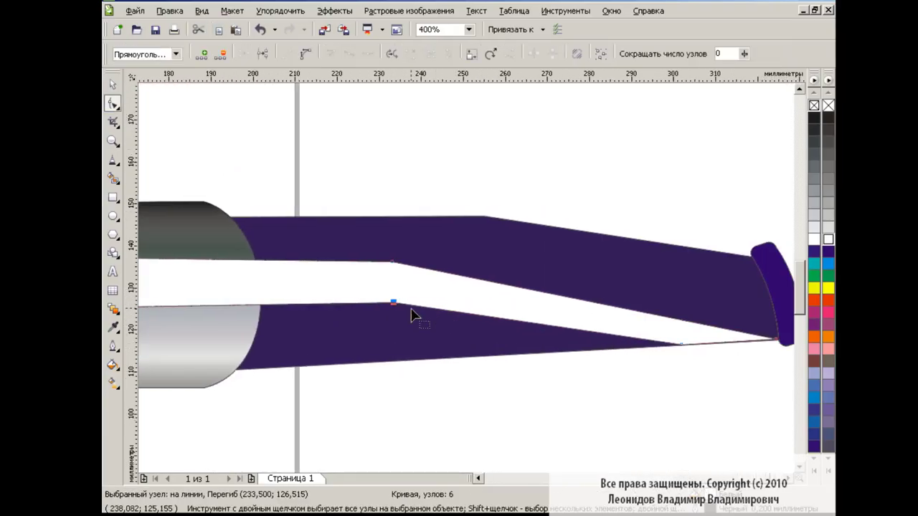
pyautogui.moveTo(395, 304); pyautogui.dragTo(400, 311)
# Extend the band's lower tip toward the mouthpiece and move both bend nodes further along the stem.
pyautogui.moveTo(683, 345); pyautogui.dragTo(721, 343)
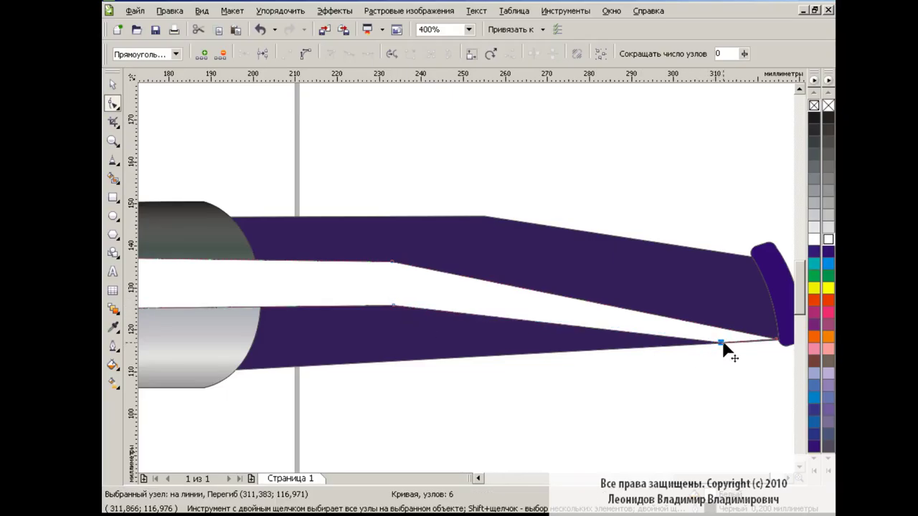
pyautogui.click(656, 360)
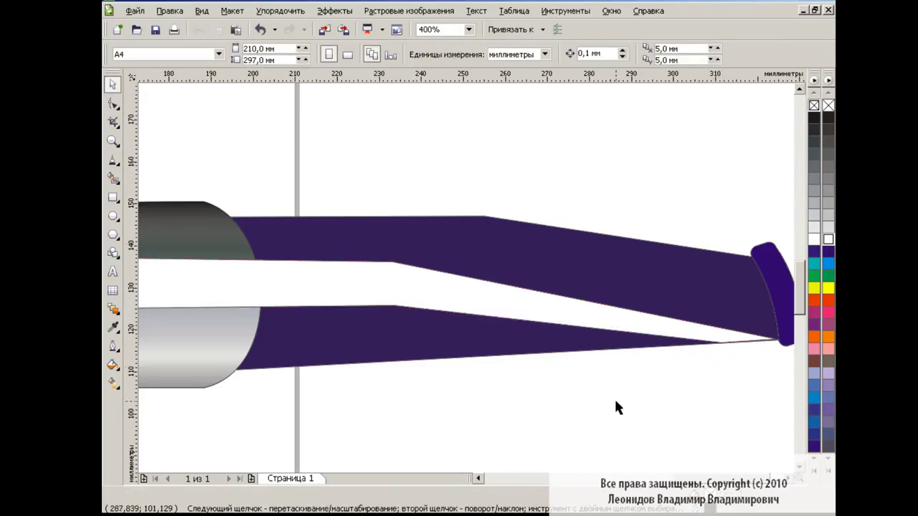
pyautogui.moveTo(341, 233)
pyautogui.mouseDown()
pyautogui.moveTo(395, 312)
pyautogui.moveTo(486, 309)
pyautogui.mouseUp()
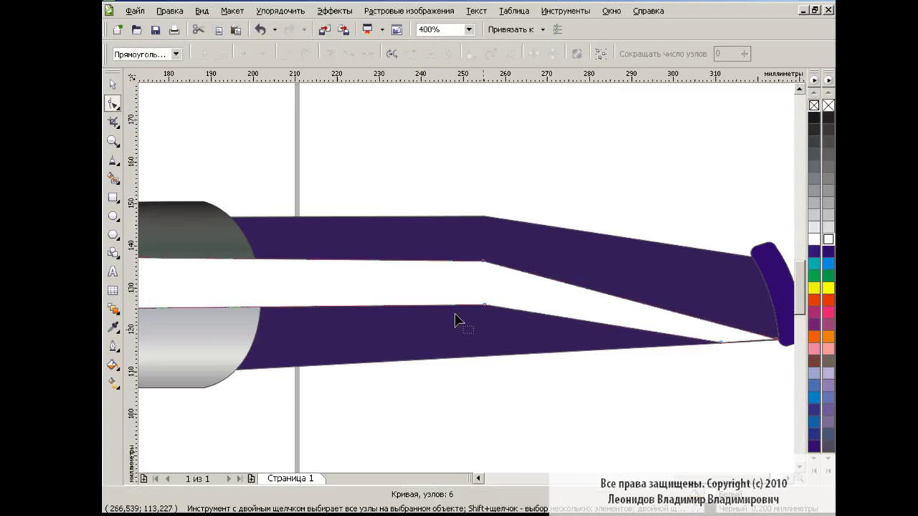
pyautogui.press('space')
# Draw a closed highlight strip along the top edge of the stem to the mouthpiece.
pyautogui.click(514, 394)
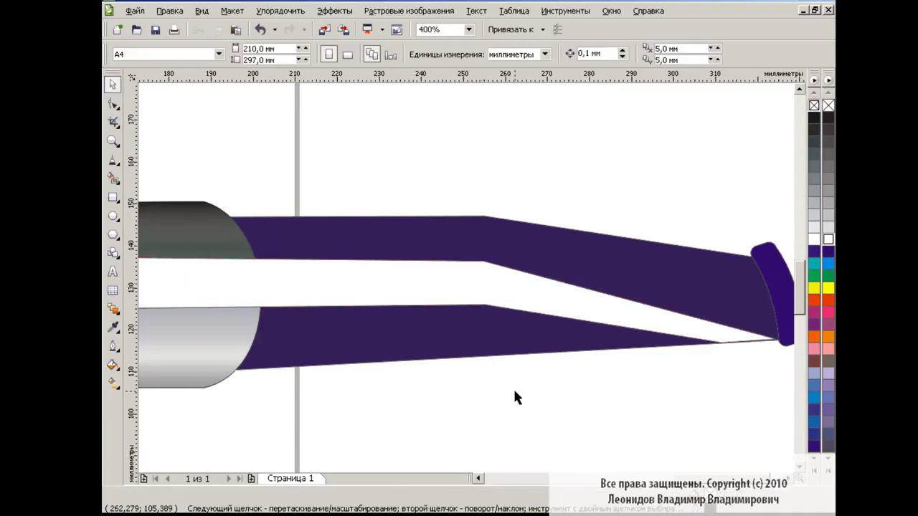
pyautogui.click(113, 161)
pyautogui.click(235, 221)
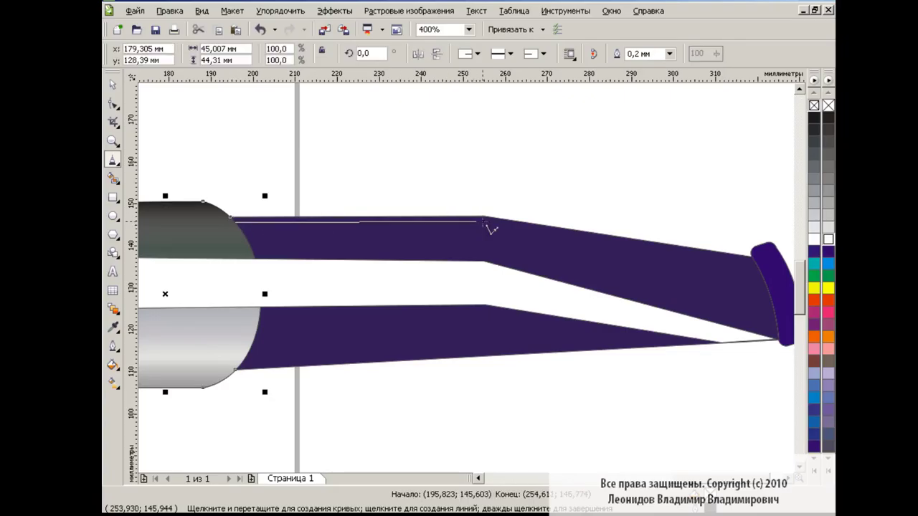
pyautogui.click(486, 223)
pyautogui.click(763, 282)
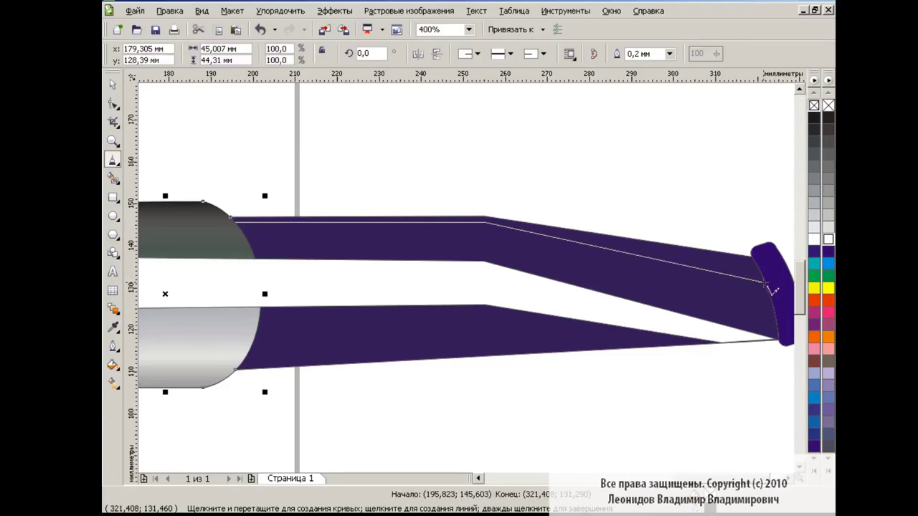
pyautogui.click(752, 256)
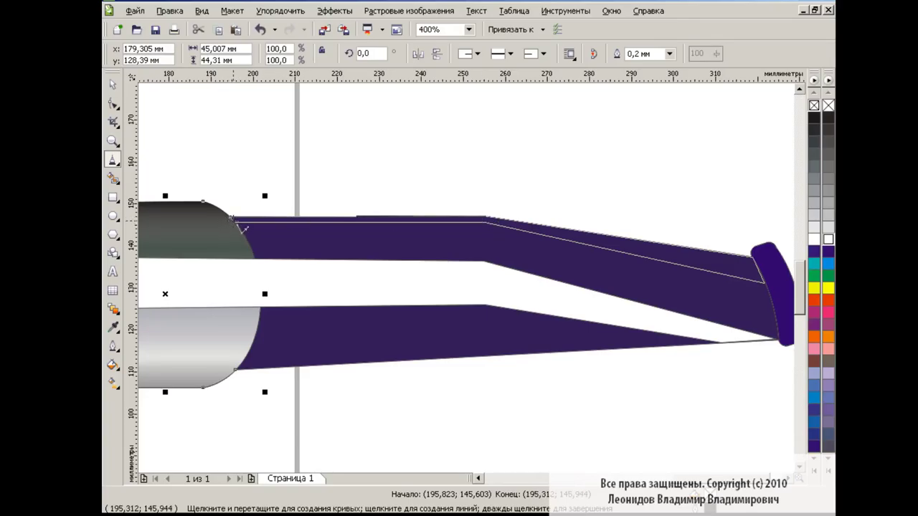
pyautogui.click(234, 219)
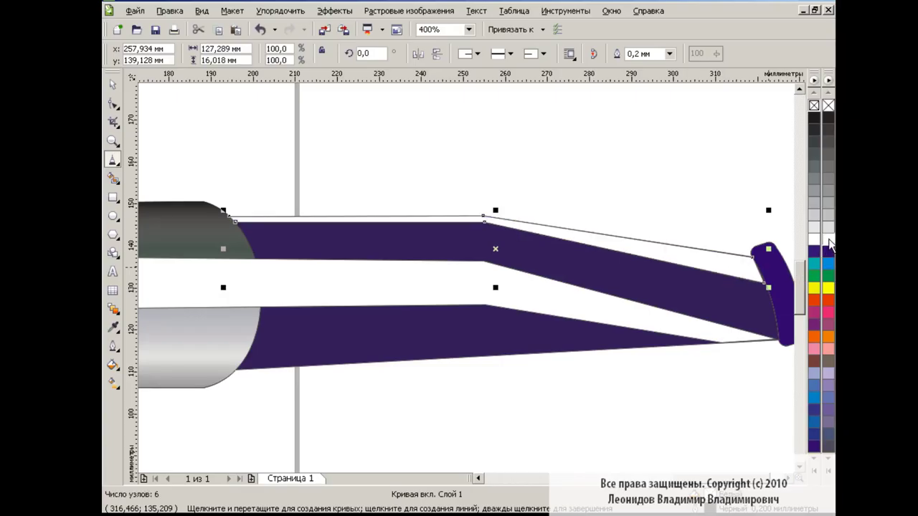
pyautogui.press('space')
pyautogui.click(558, 378)
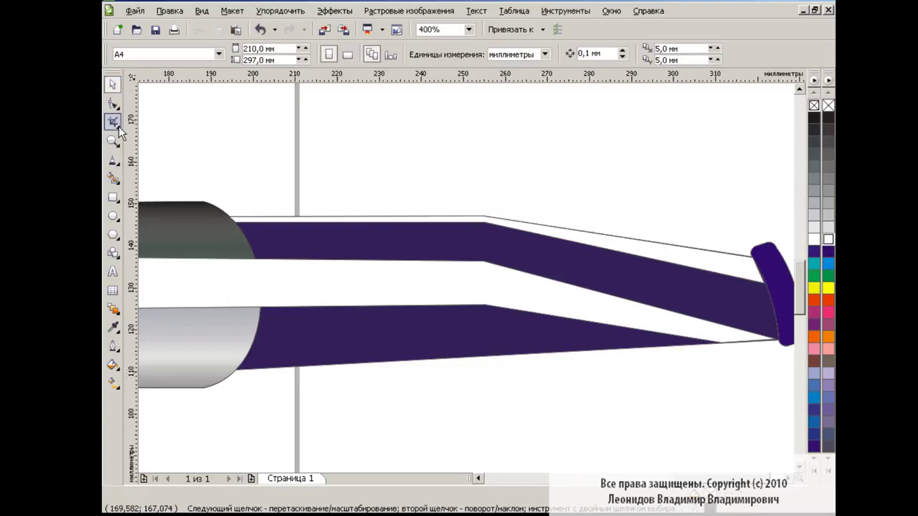
# Draw a small Polyline shape on the mouthpiece tip and fill it white.
pyautogui.click(112, 159)
pyautogui.click(172, 231)
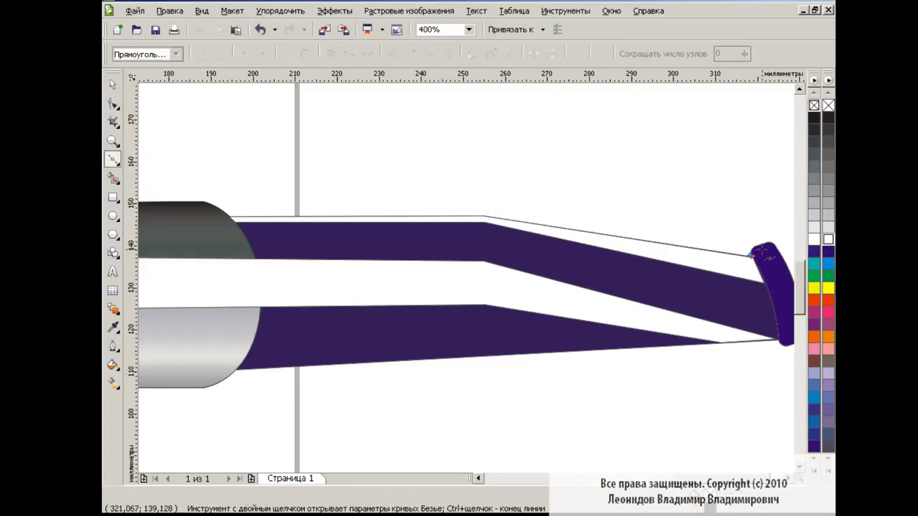
pyautogui.click(761, 249)
pyautogui.doubleClick(766, 284)
pyautogui.click(765, 285)
pyautogui.doubleClick(750, 254)
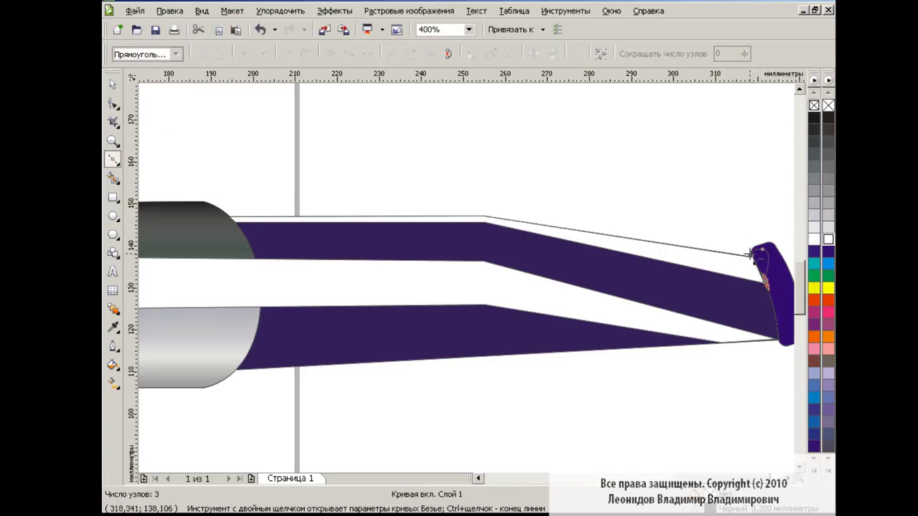
pyautogui.click(825, 240)
# Nudge a corner node of the mouthpiece highlight, then clear the selection.
pyautogui.click(114, 105)
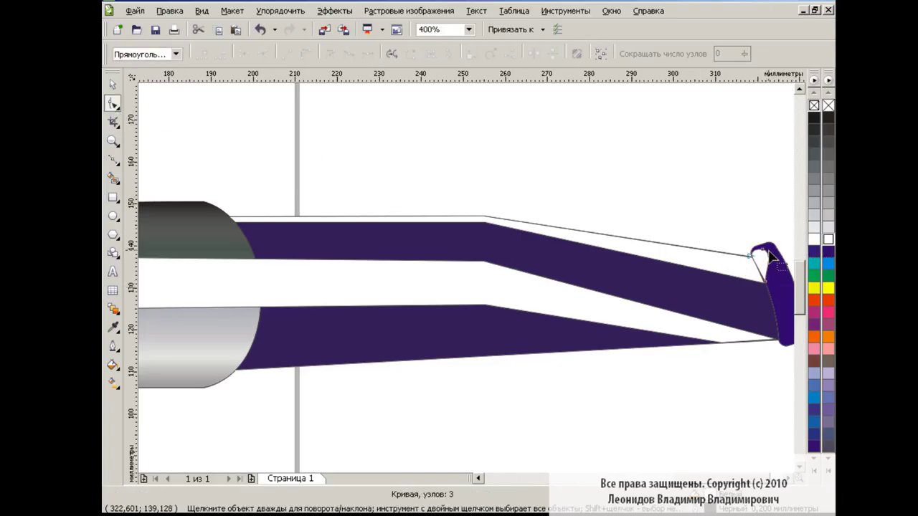
pyautogui.moveTo(763, 251)
pyautogui.mouseDown()
pyautogui.moveTo(773, 266)
pyautogui.moveTo(765, 257)
pyautogui.mouseUp()
pyautogui.click(719, 216)
pyautogui.press('space')
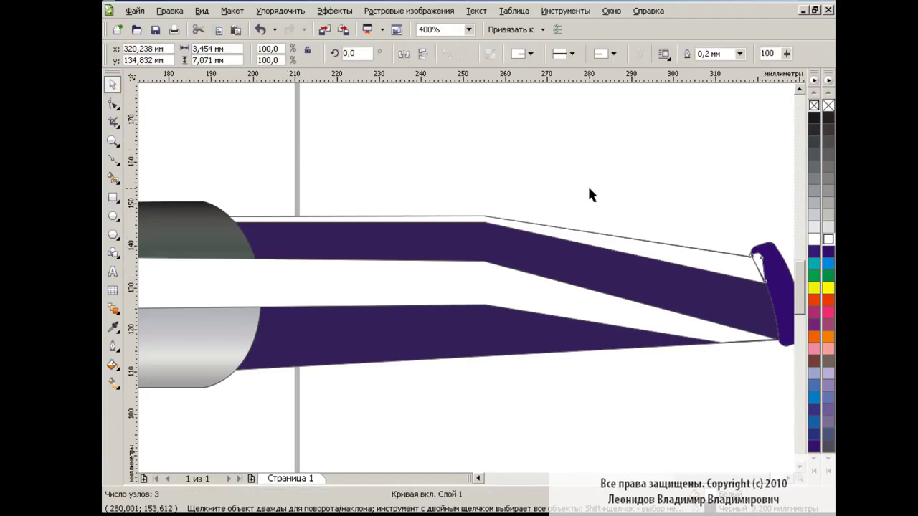
pyautogui.click(588, 184)
pyautogui.click(468, 30)
# At 200% zoom, give the white stem band Uniform transparency of 87.
pyautogui.click(459, 126)
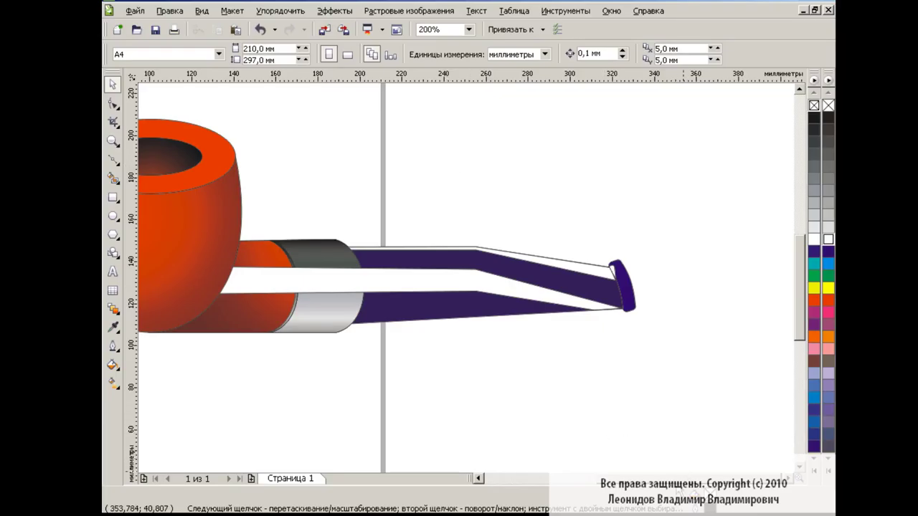
pyautogui.hscroll(-3, 661, 470)
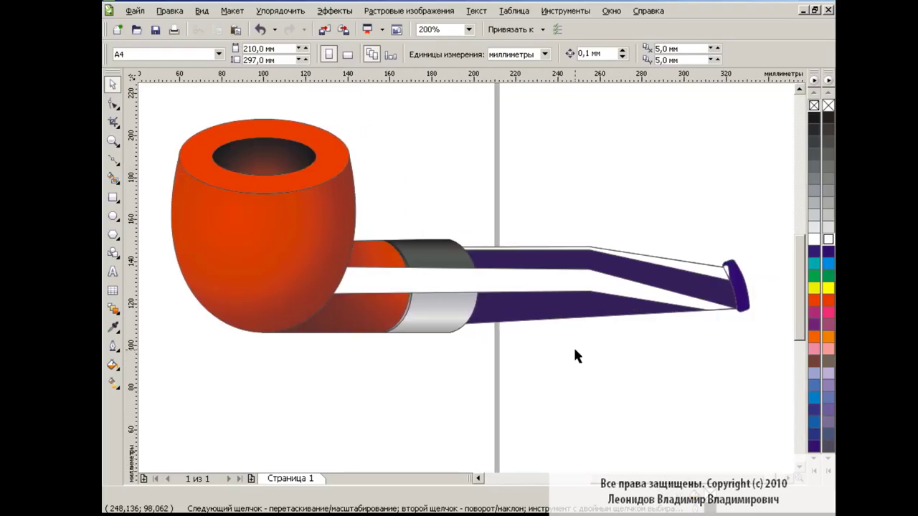
pyautogui.click(112, 315)
pyautogui.click(179, 410)
pyautogui.click(446, 287)
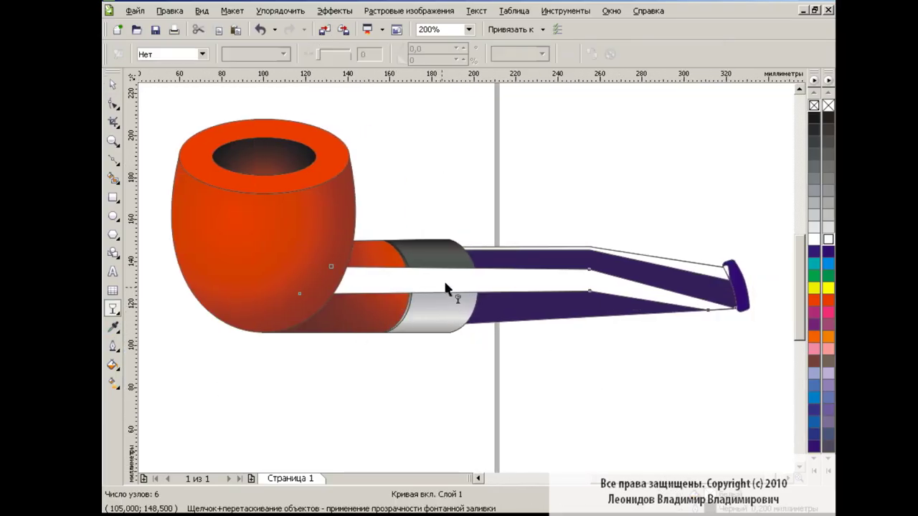
pyautogui.click(202, 53)
pyautogui.click(154, 75)
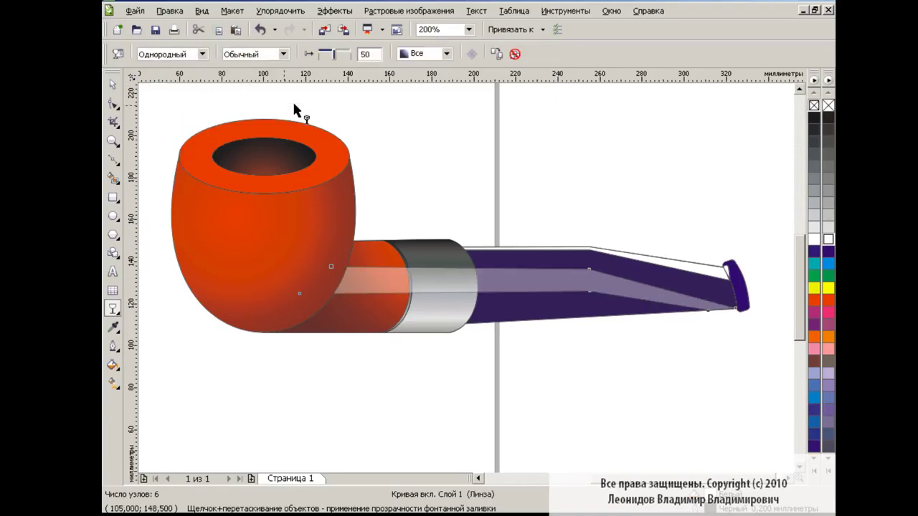
pyautogui.moveTo(334, 55); pyautogui.dragTo(349, 58)
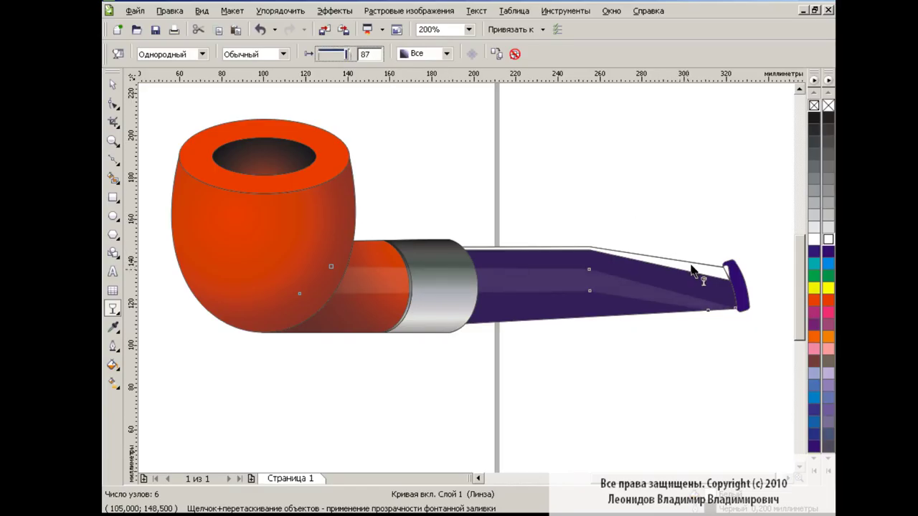
pyautogui.click(172, 54)
pyautogui.click(165, 76)
pyautogui.moveTo(345, 54); pyautogui.dragTo(348, 54)
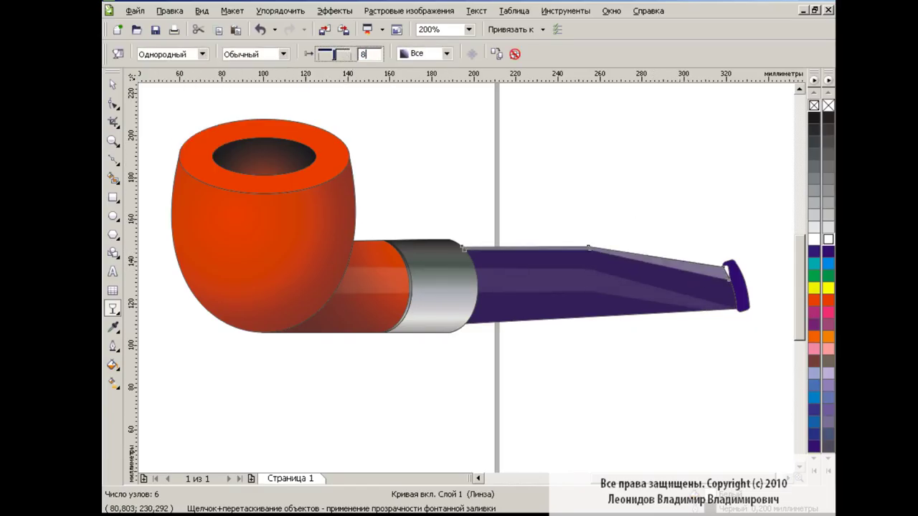
# Give the mouthpiece highlight Uniform transparency of 50 and deselect.
pyautogui.click(726, 271)
pyautogui.click(172, 54)
pyautogui.click(164, 76)
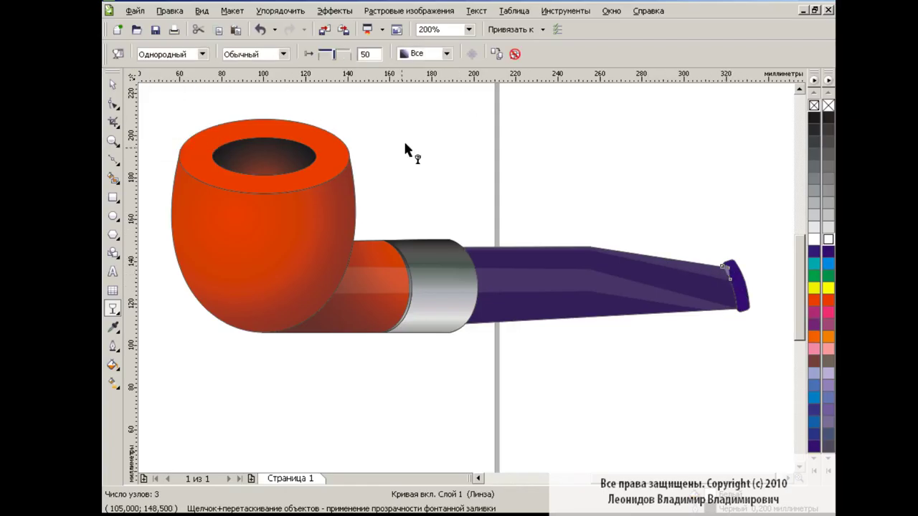
pyautogui.press('space')
pyautogui.click(522, 195)
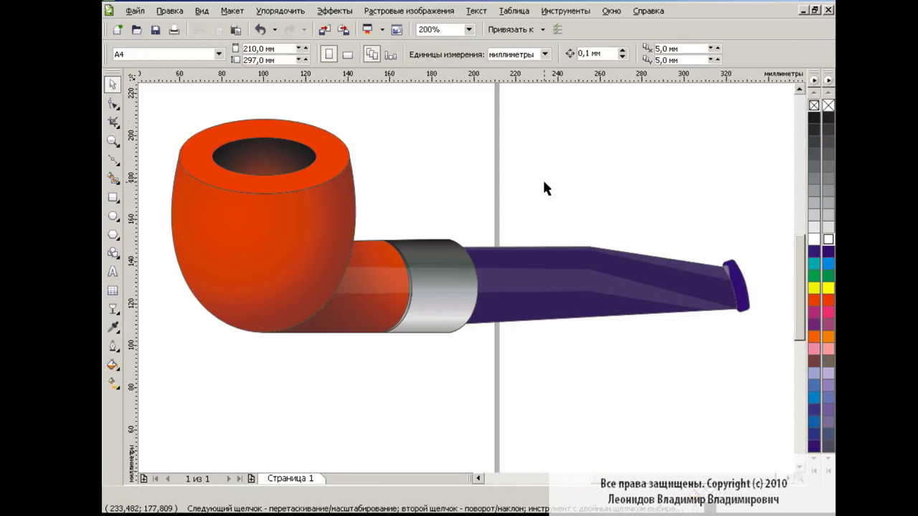
# Draw a closed Polyline outline around the bowl bottom and shank underside, then select all its nodes.
pyautogui.click(115, 161)
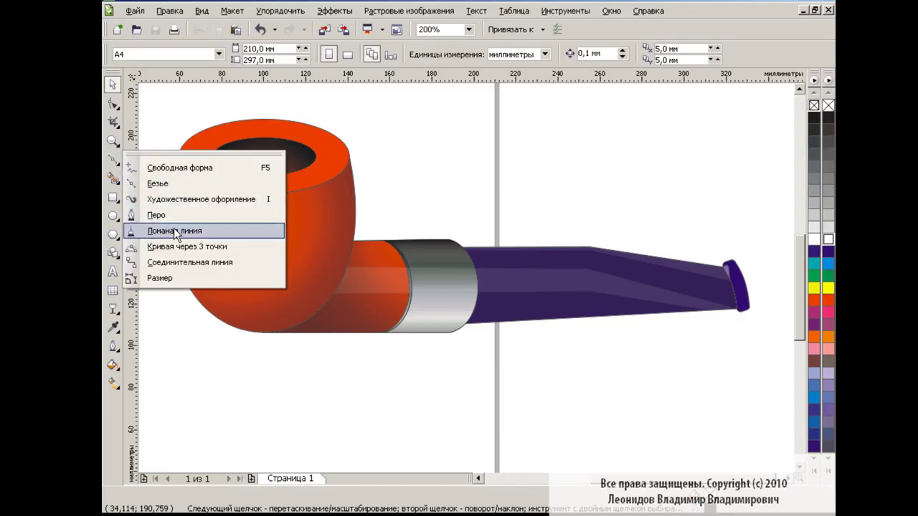
pyautogui.click(174, 230)
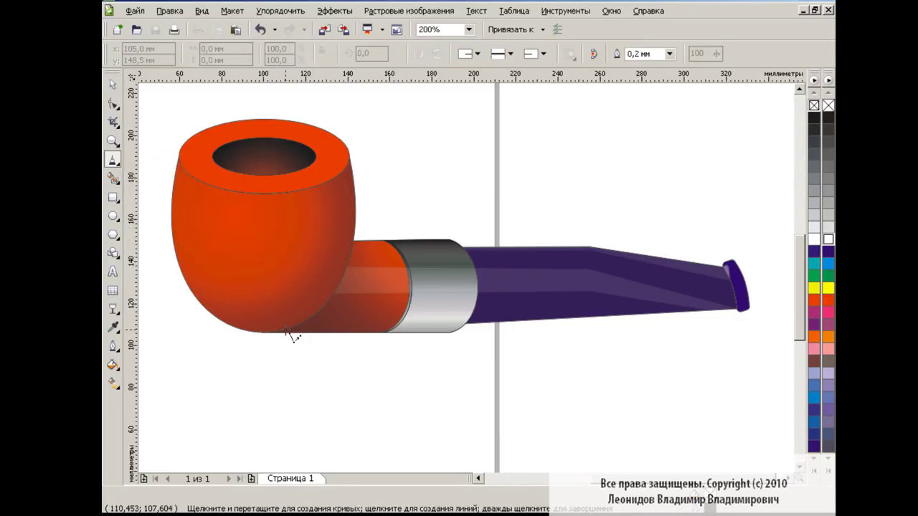
pyautogui.click(288, 332)
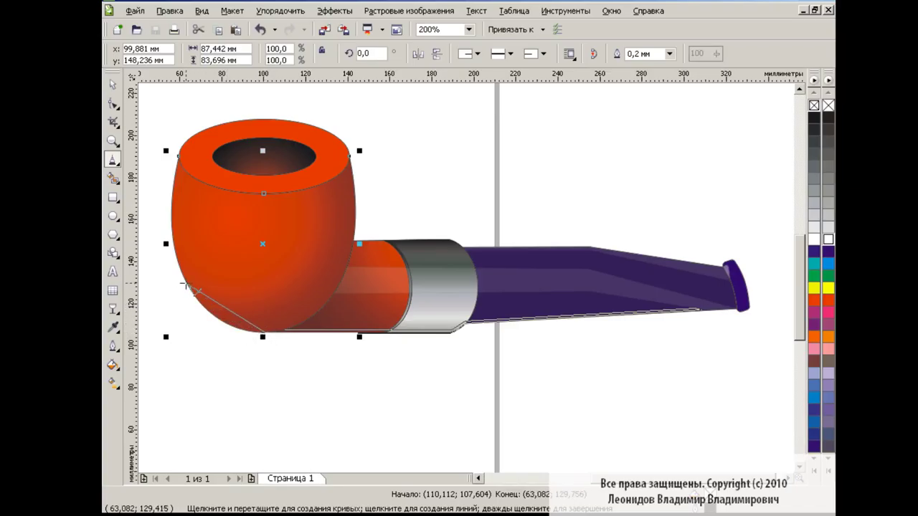
pyautogui.click(196, 314)
pyautogui.click(185, 278)
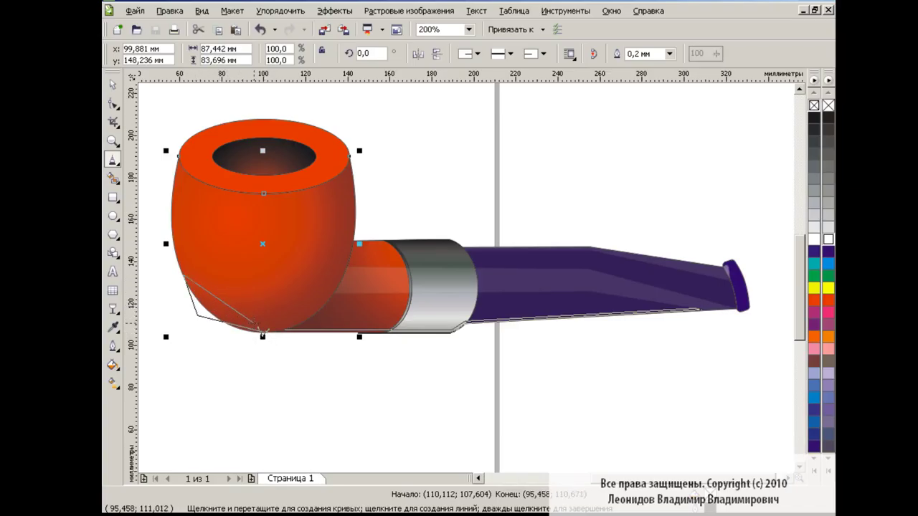
pyautogui.click(259, 322)
pyautogui.click(339, 275)
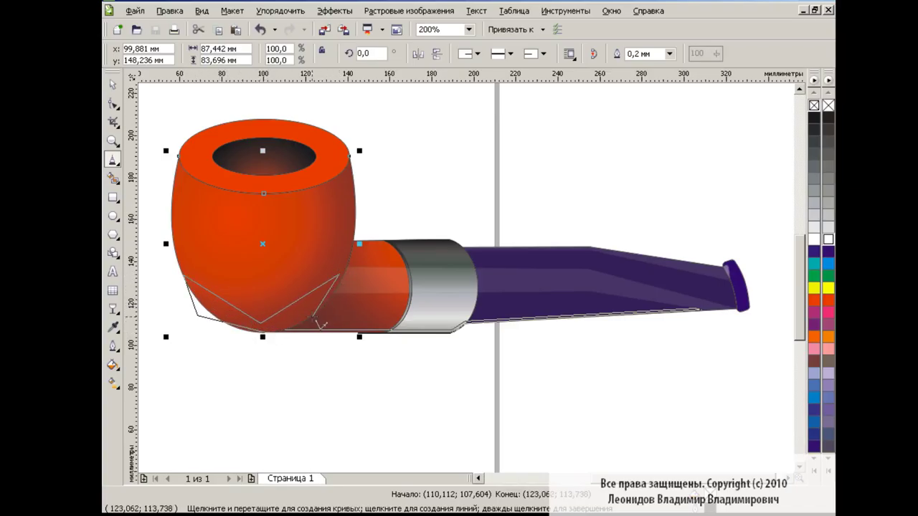
pyautogui.click(290, 335)
pyautogui.click(114, 105)
pyautogui.moveTo(172, 265); pyautogui.dragTo(742, 394)
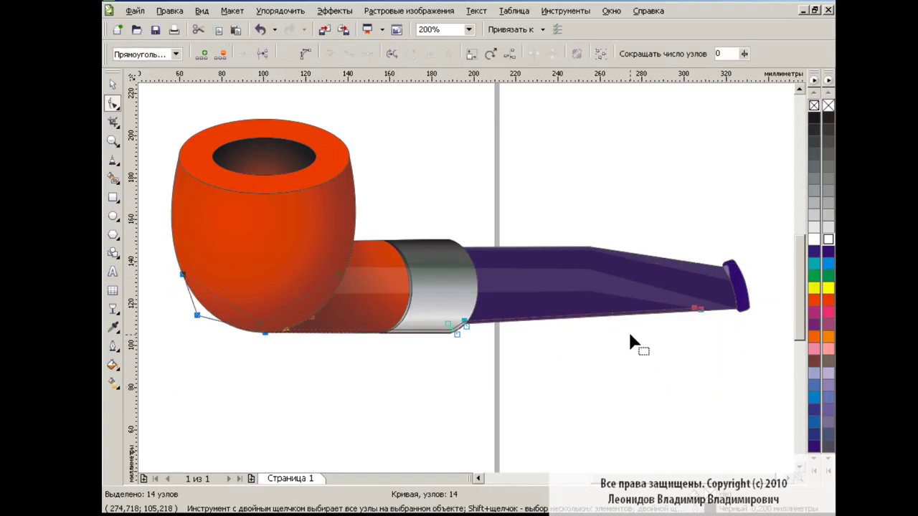
# Give the shadow outline a yellow stroke, convert its segments to curves, and delete a node.
pyautogui.rightClick(828, 288)
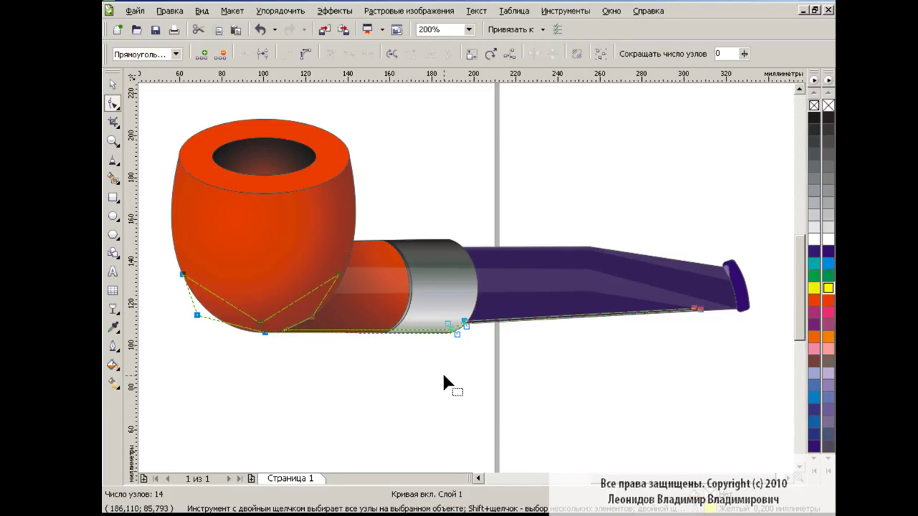
pyautogui.click(305, 56)
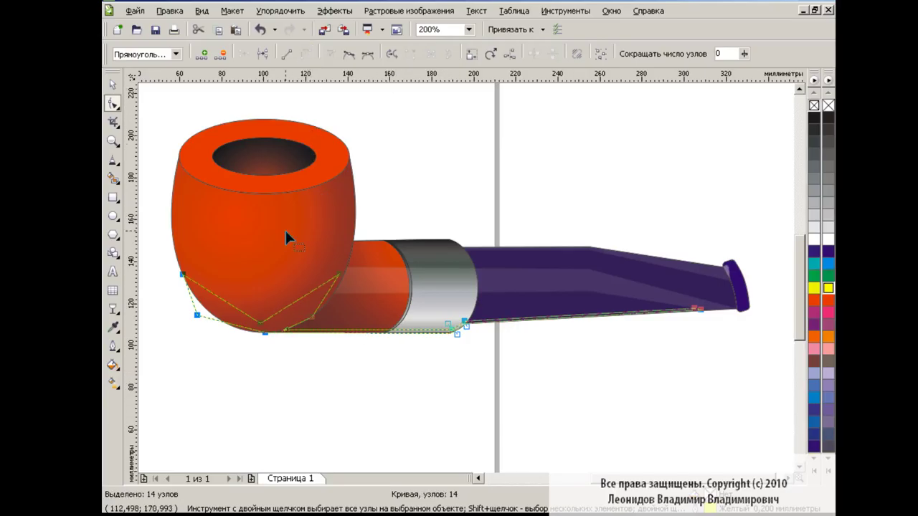
pyautogui.click(261, 324)
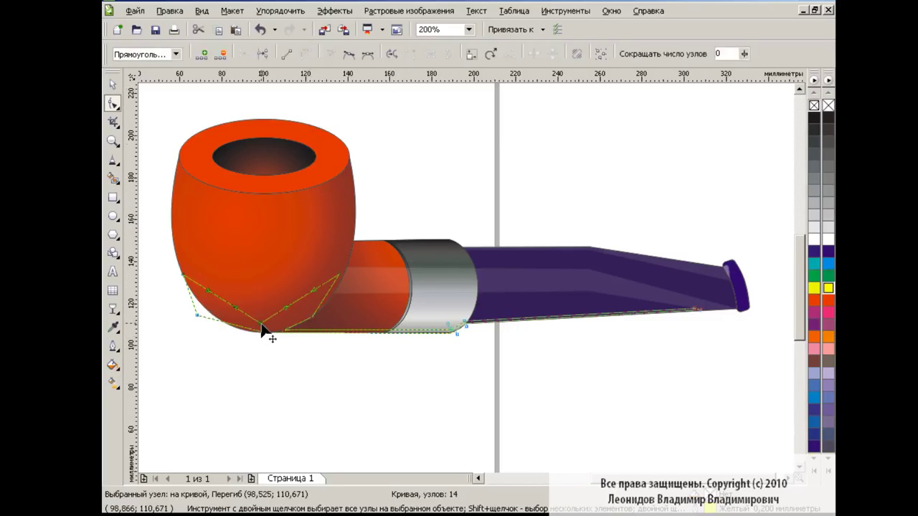
pyautogui.press('Delete')
pyautogui.click(313, 324)
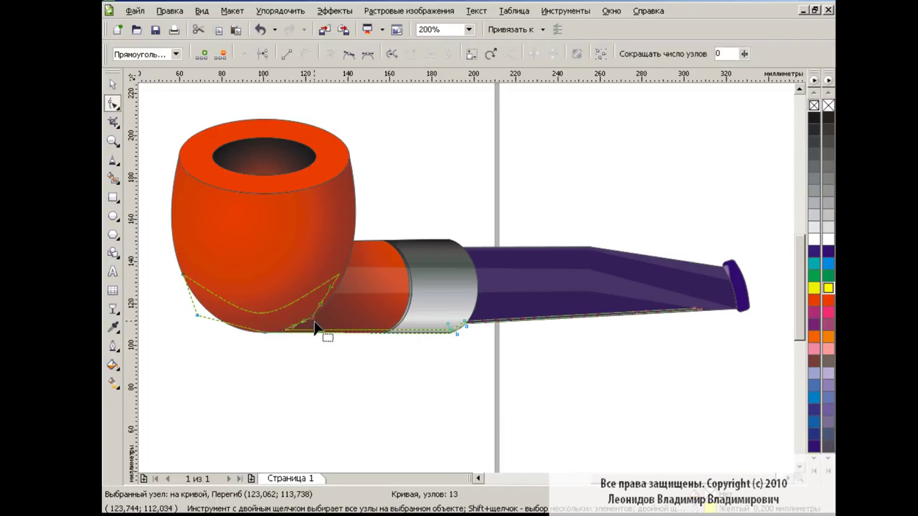
# At 400% zoom, drag nodes so the outline follows the shank's underside.
pyautogui.click(469, 30)
pyautogui.click(466, 148)
pyautogui.hscroll(-3, 466, 272)
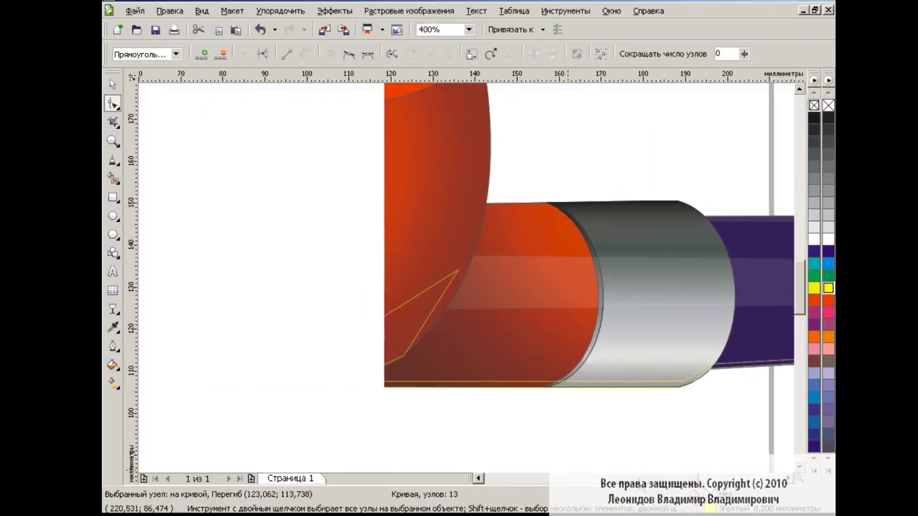
pyautogui.hscroll(-4, 466, 272)
pyautogui.hscroll(2, 363, 228)
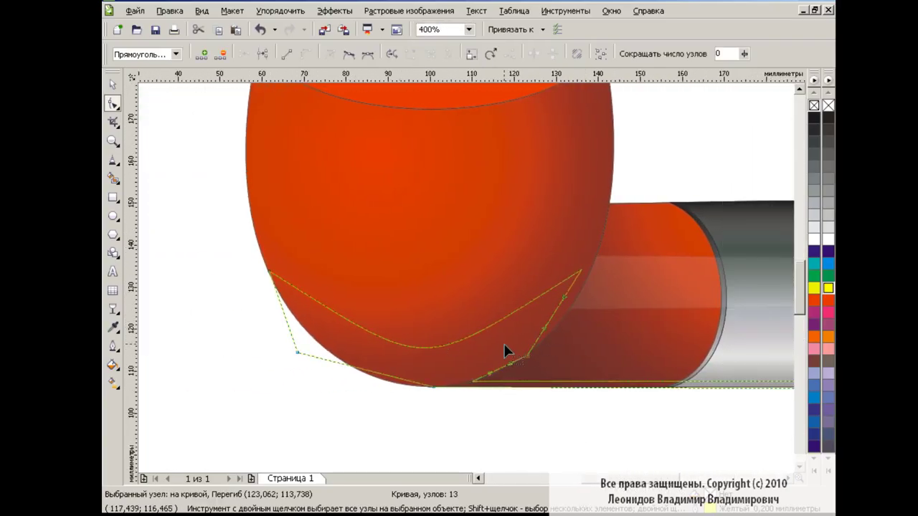
pyautogui.moveTo(472, 381)
pyautogui.mouseDown()
pyautogui.moveTo(535, 385)
pyautogui.moveTo(531, 351)
pyautogui.mouseUp()
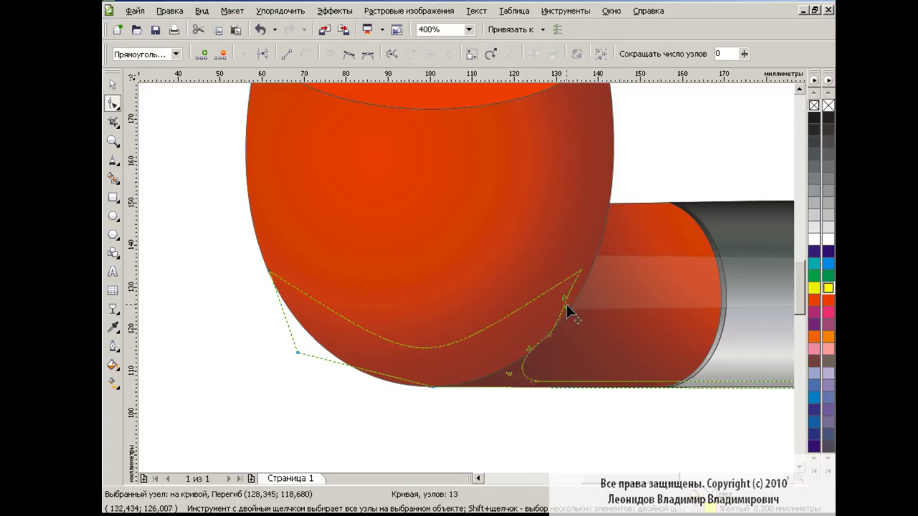
pyautogui.moveTo(566, 290); pyautogui.dragTo(598, 252)
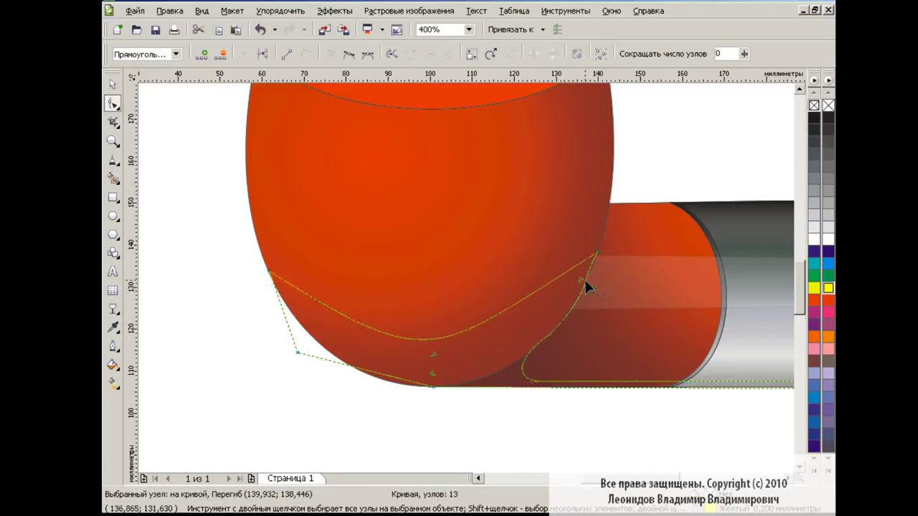
pyautogui.moveTo(589, 286); pyautogui.dragTo(584, 293)
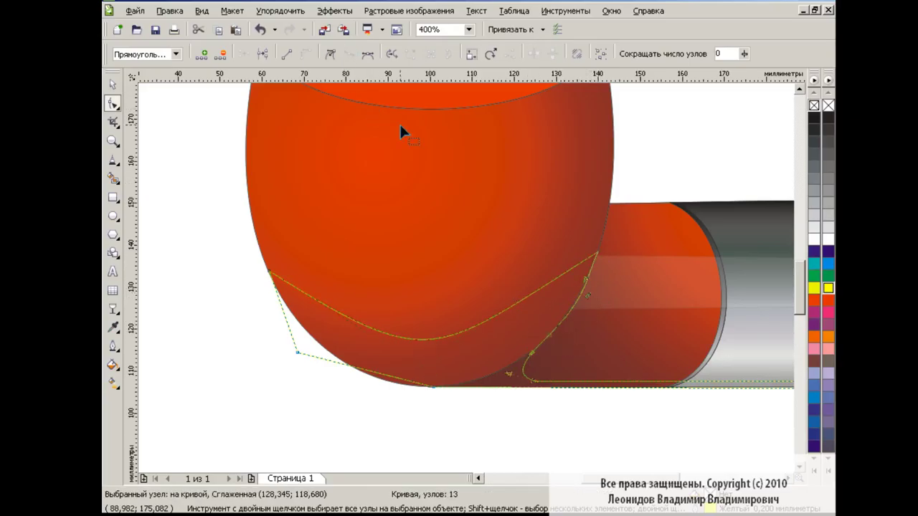
pyautogui.moveTo(551, 340); pyautogui.dragTo(588, 279)
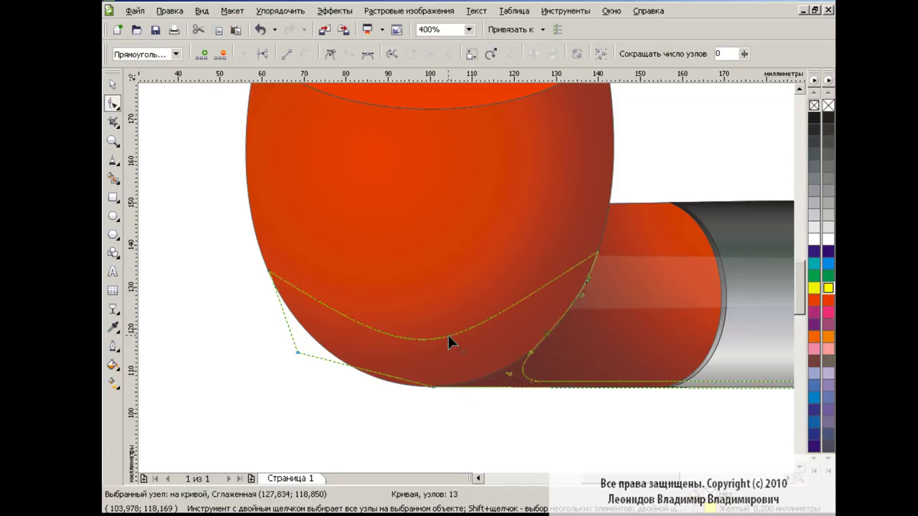
# Reshape the curve hugging the bowl's rounded bottom, making the lower-left node smooth.
pyautogui.moveTo(435, 362)
pyautogui.mouseDown()
pyautogui.moveTo(358, 380)
pyautogui.moveTo(361, 387)
pyautogui.mouseUp()
pyautogui.moveTo(484, 412); pyautogui.dragTo(497, 415)
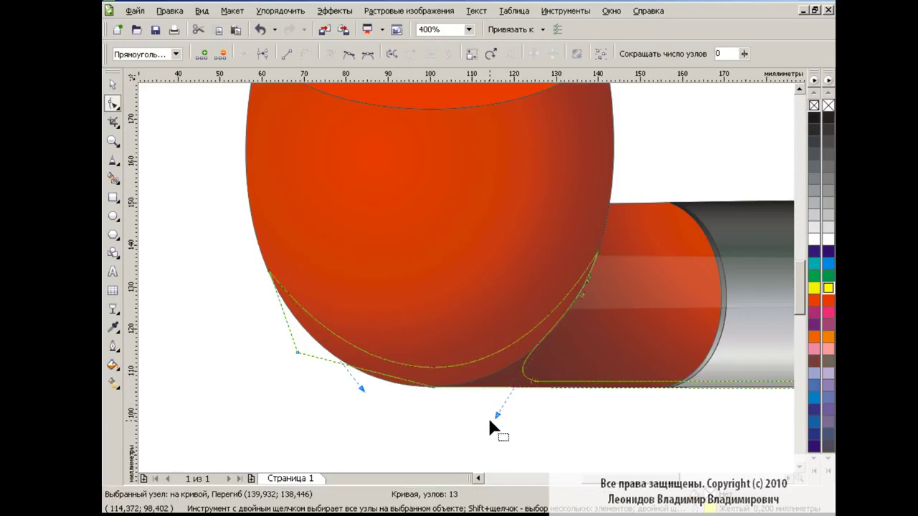
pyautogui.moveTo(361, 388)
pyautogui.mouseDown()
pyautogui.moveTo(328, 355)
pyautogui.moveTo(301, 359)
pyautogui.moveTo(395, 383)
pyautogui.moveTo(377, 385)
pyautogui.mouseUp()
pyautogui.click(317, 352)
pyautogui.click(348, 53)
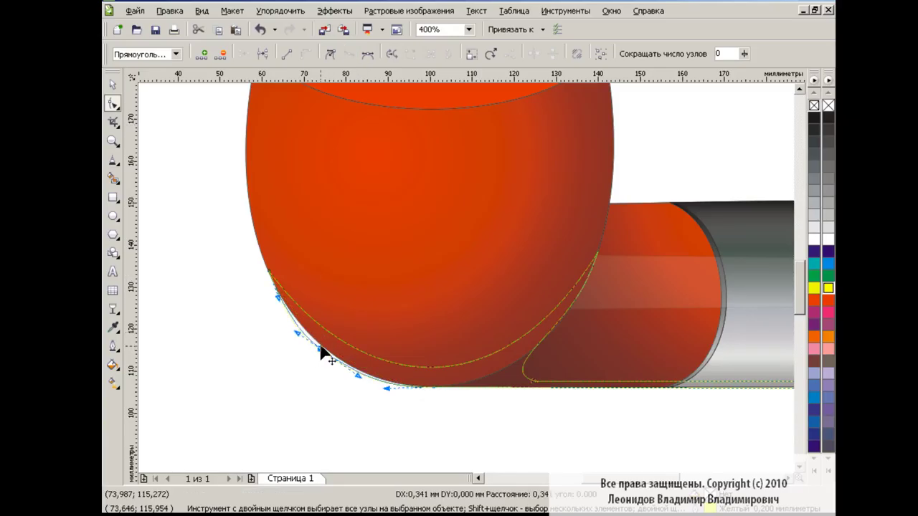
pyautogui.moveTo(324, 344); pyautogui.dragTo(324, 352)
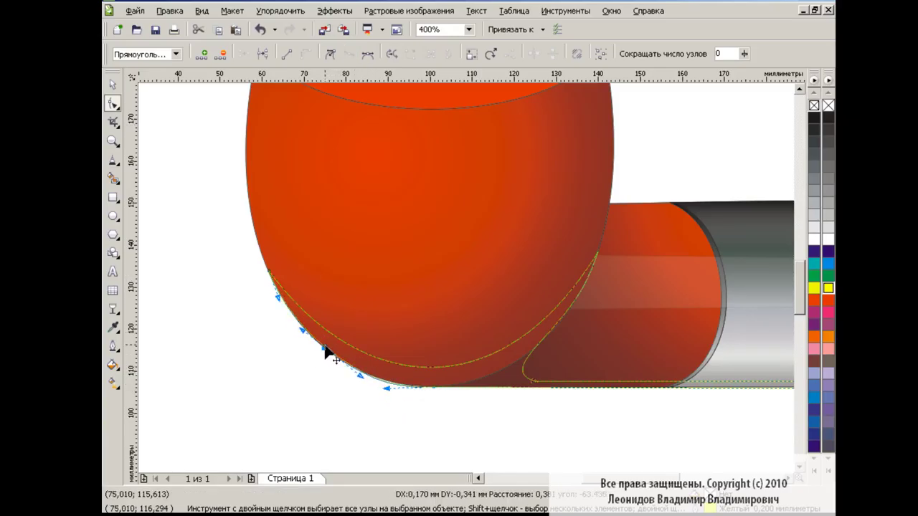
pyautogui.click(387, 391)
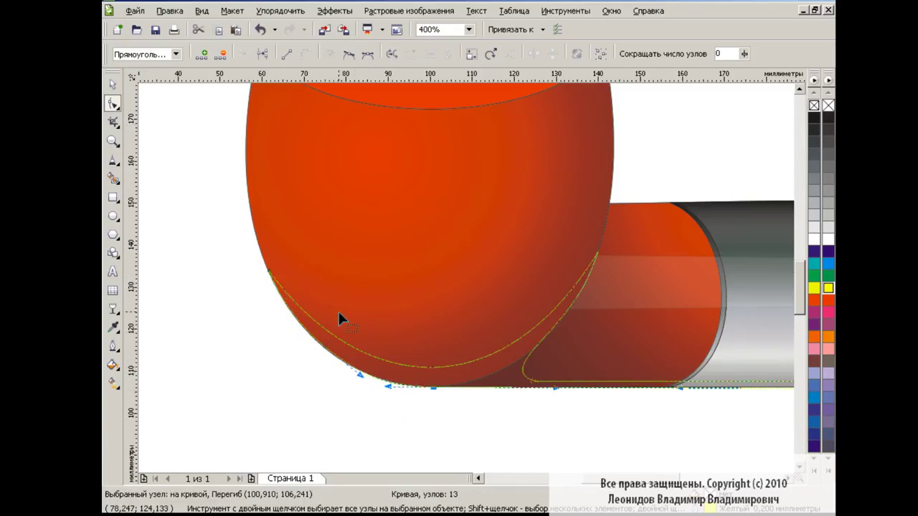
pyautogui.press('space')
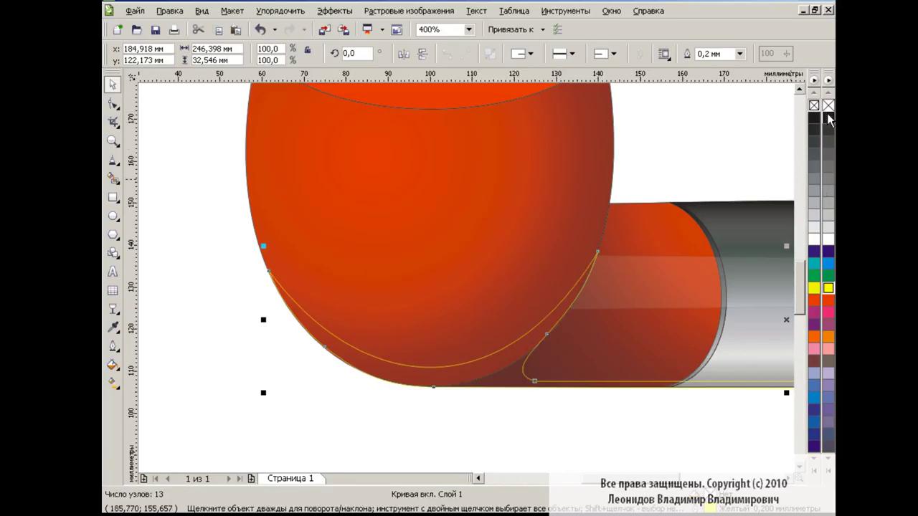
# Give the underside curve a black outline, white fill and uniform transparency of about 90.
pyautogui.rightClick(828, 119)
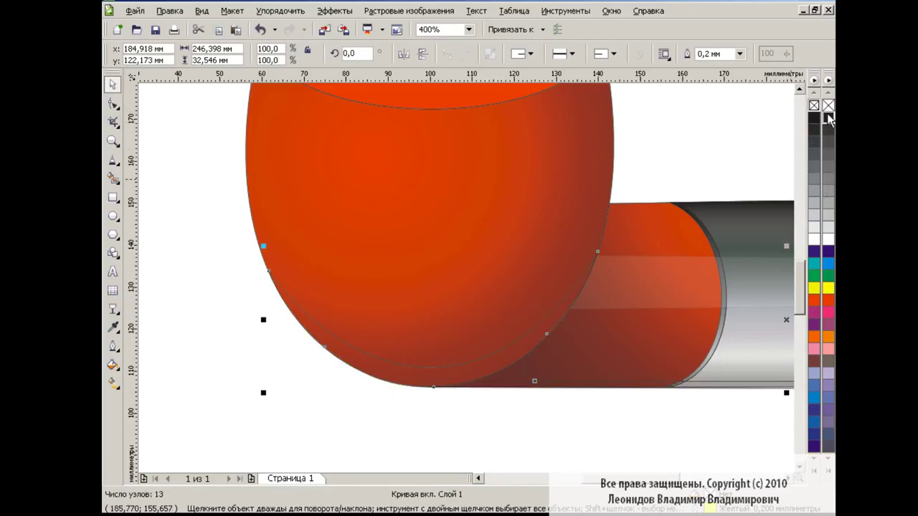
pyautogui.click(829, 241)
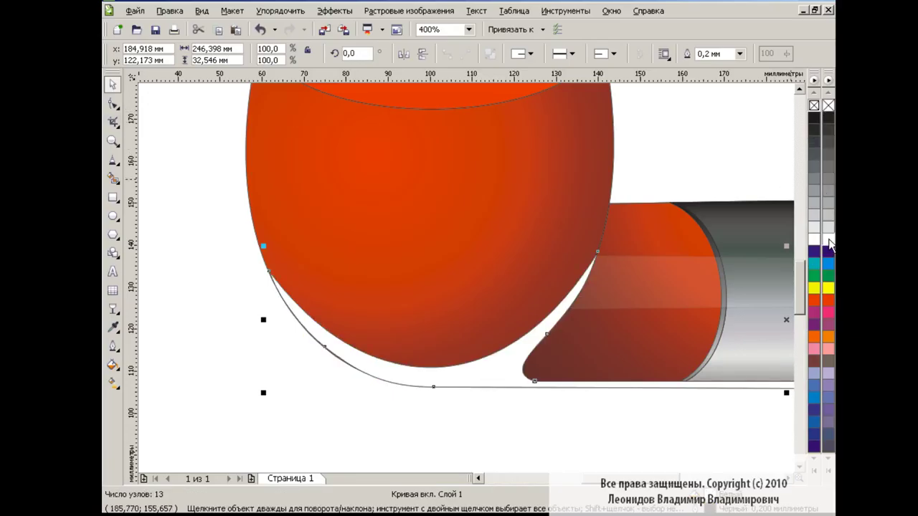
pyautogui.click(113, 309)
pyautogui.click(203, 54)
pyautogui.click(173, 75)
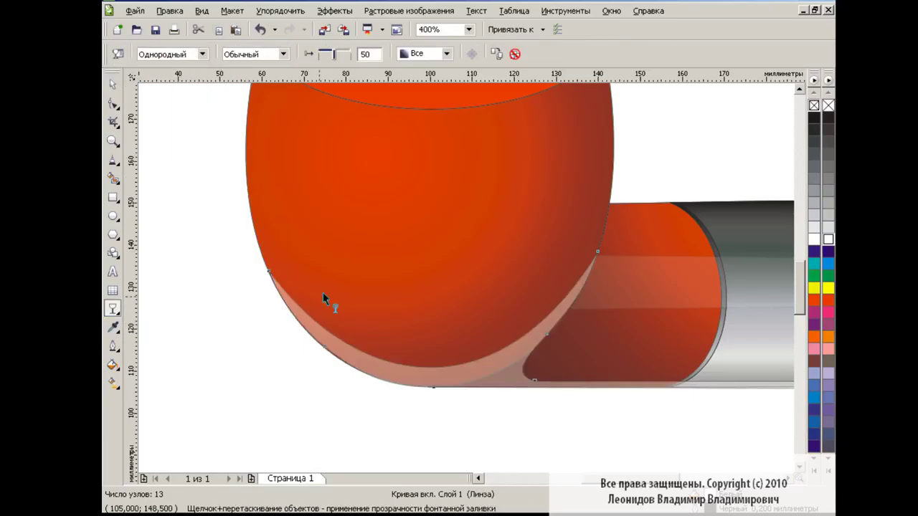
pyautogui.moveTo(334, 55); pyautogui.dragTo(354, 58)
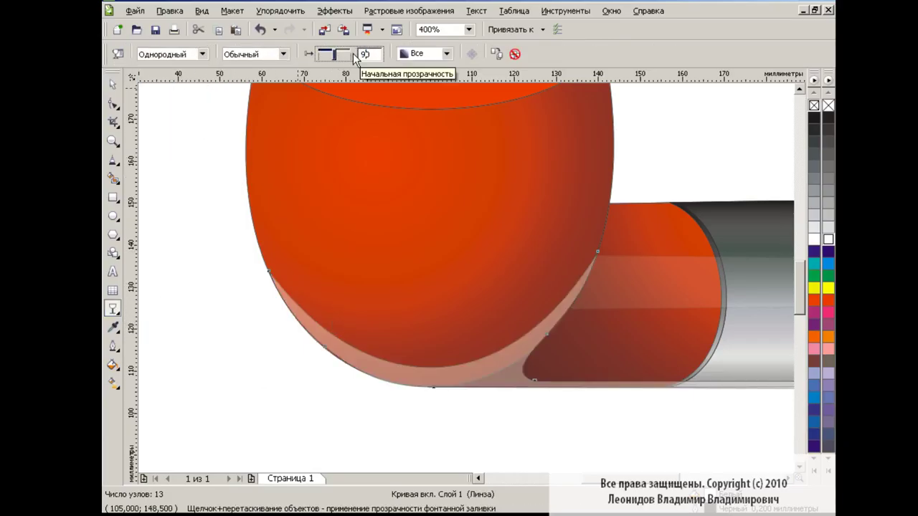
# Return to the Pick tool and zoom to 100% to see the whole pipe.
pyautogui.click(113, 85)
pyautogui.click(469, 29)
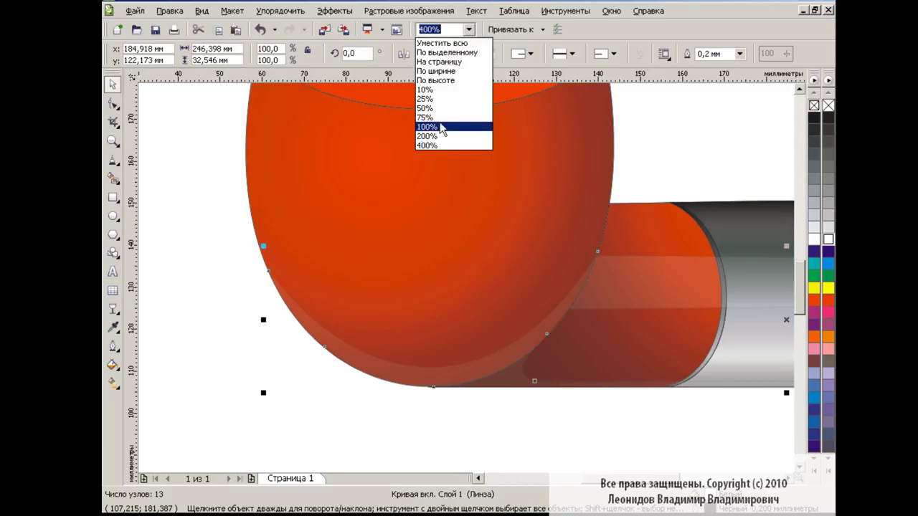
pyautogui.click(441, 123)
pyautogui.click(524, 336)
pyautogui.click(469, 30)
# Zoom to 200% and check the bowl curve's transparency setting.
pyautogui.click(440, 127)
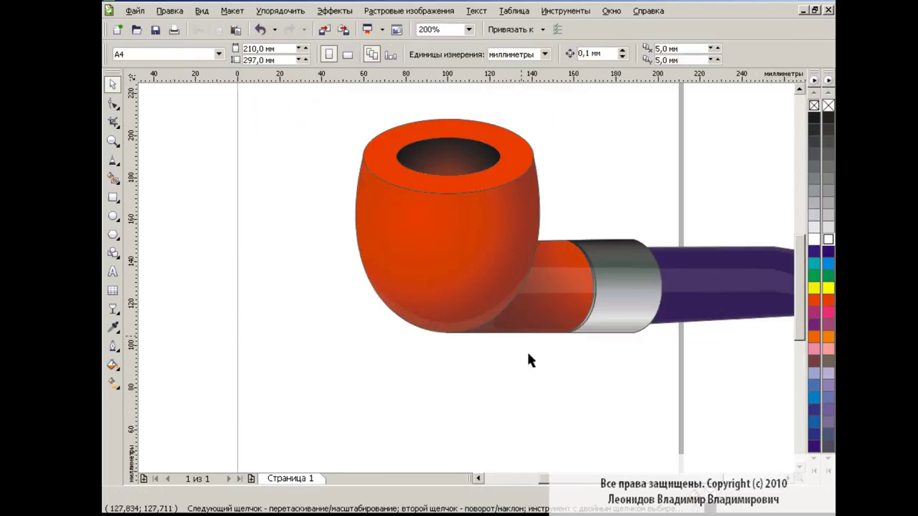
pyautogui.hscroll(2, 651, 422)
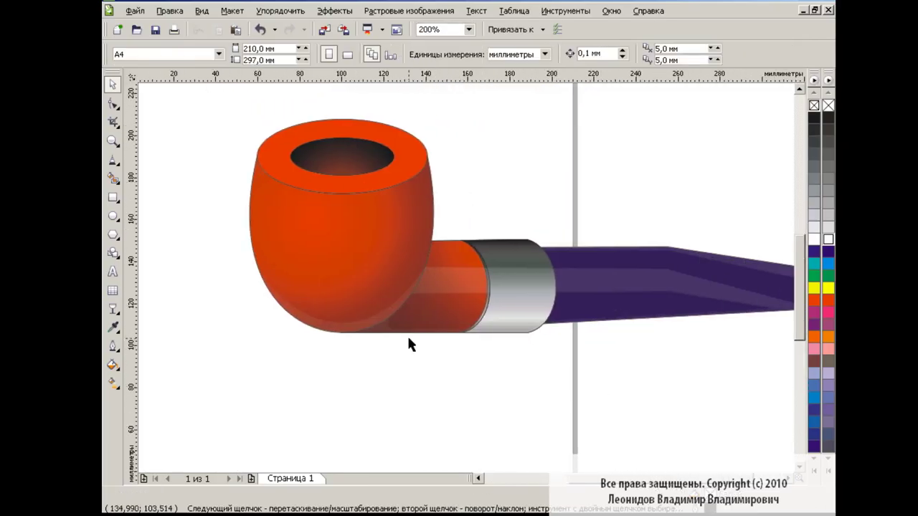
pyautogui.click(382, 320)
pyautogui.click(112, 308)
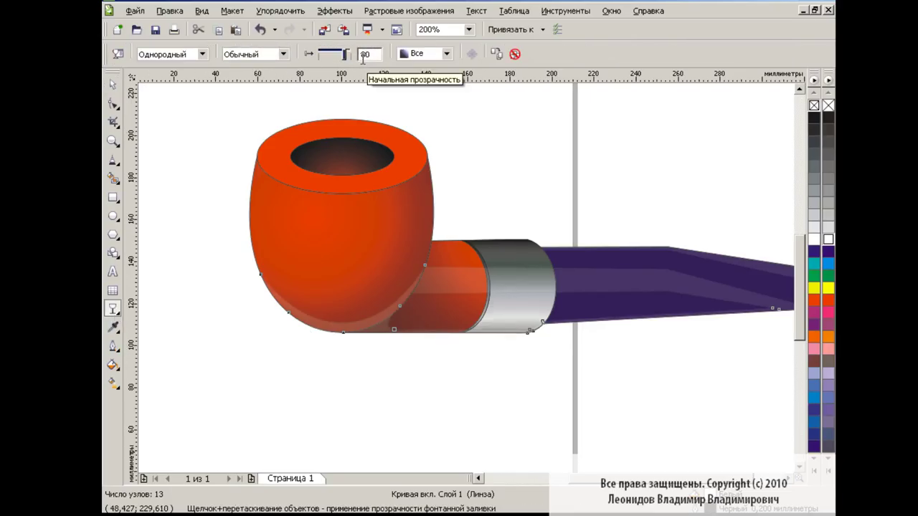
pyautogui.press('space')
pyautogui.click(495, 376)
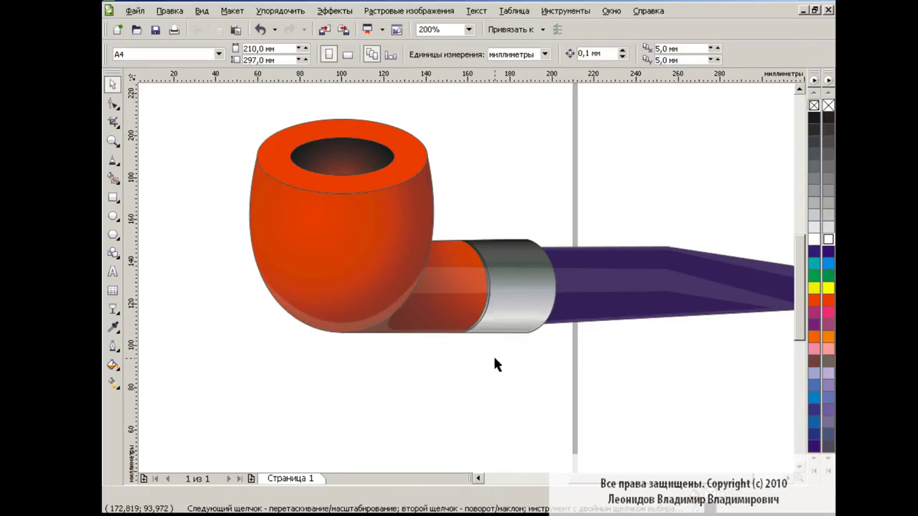
# Adjust a node handle to reshape the highlight's bottom along the bowl's lower-left edge.
pyautogui.click(370, 321)
pyautogui.click(113, 103)
pyautogui.click(261, 274)
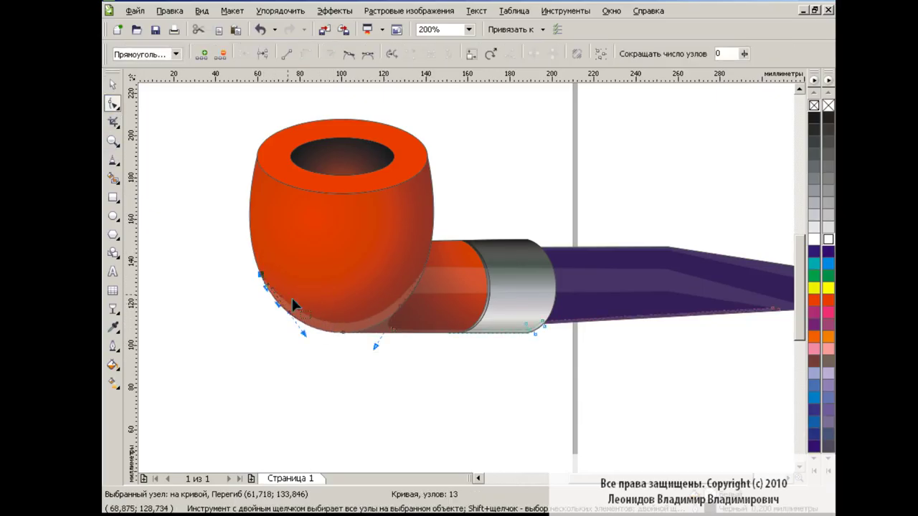
pyautogui.moveTo(302, 334); pyautogui.dragTo(296, 335)
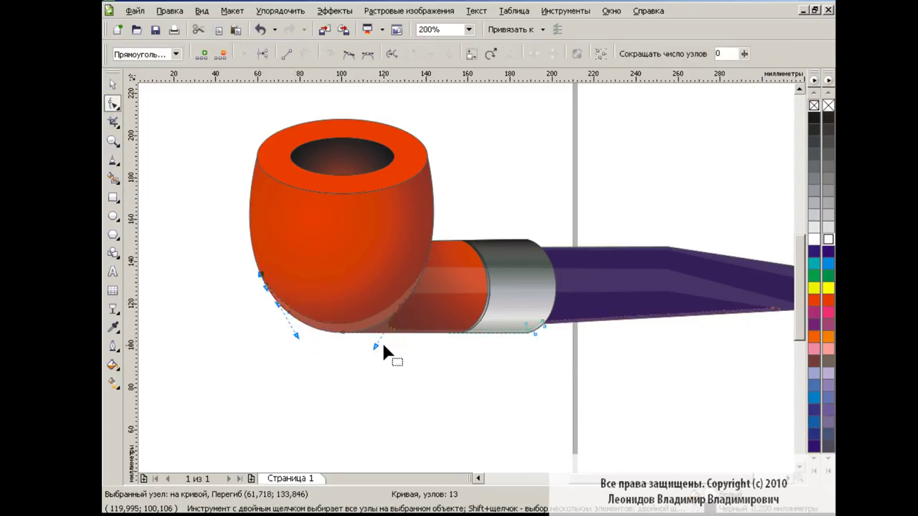
pyautogui.press('space')
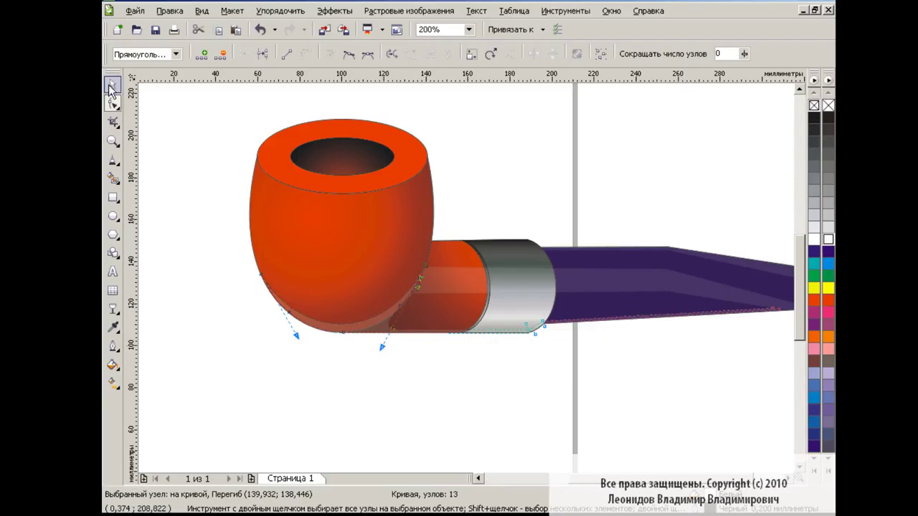
pyautogui.click(397, 393)
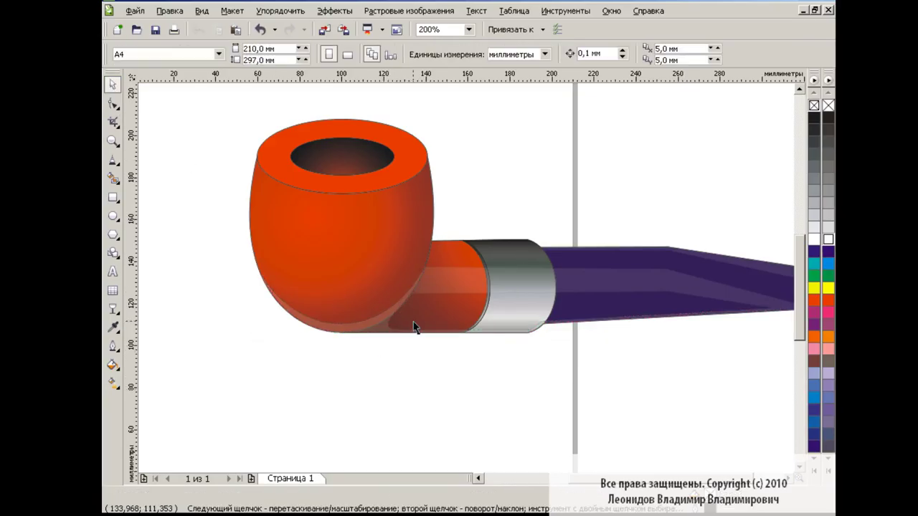
pyautogui.click(113, 159)
# Draw a Bezier curve up the bowl's left edge, zoom to 400%, and make its nodes cusp.
pyautogui.click(144, 184)
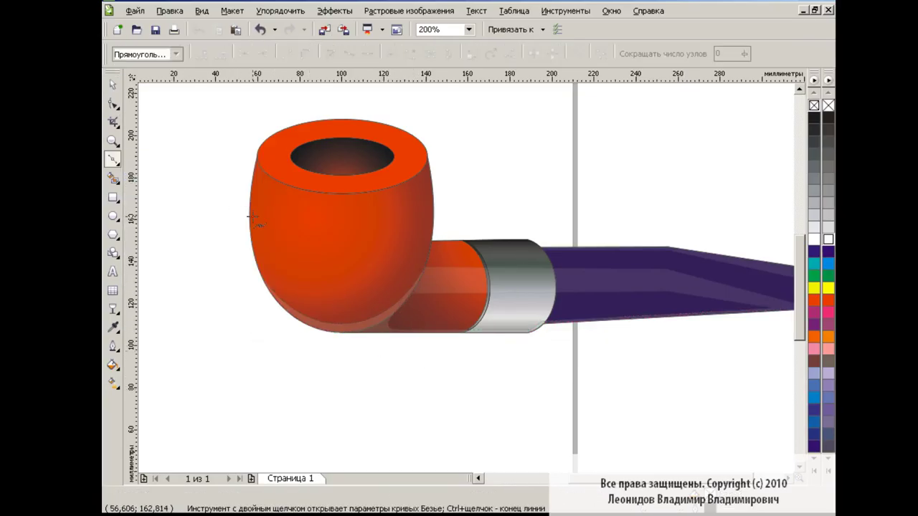
pyautogui.click(316, 193)
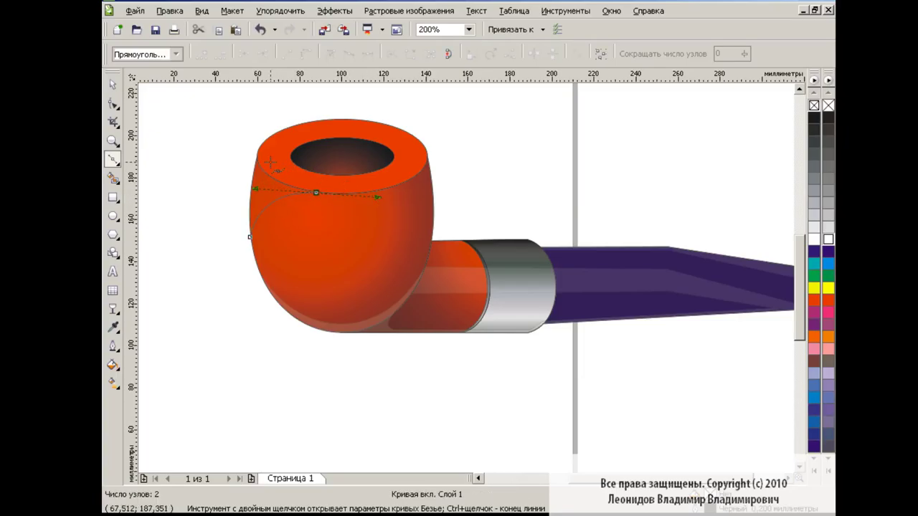
pyautogui.moveTo(256, 158); pyautogui.dragTo(256, 145)
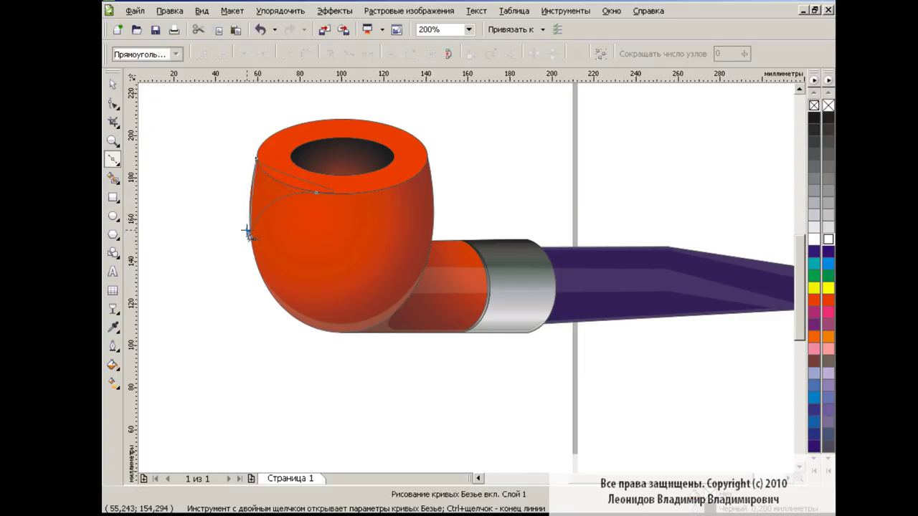
pyautogui.click(468, 29)
pyautogui.click(427, 145)
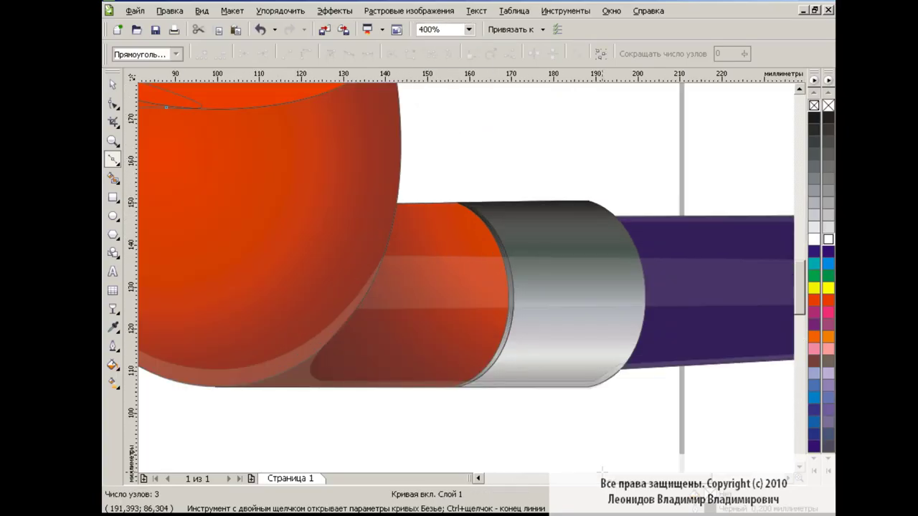
pyautogui.scroll(3, 799, 285)
pyautogui.click(113, 103)
pyautogui.hotkey('ctrl', 'a')
pyautogui.click(332, 55)
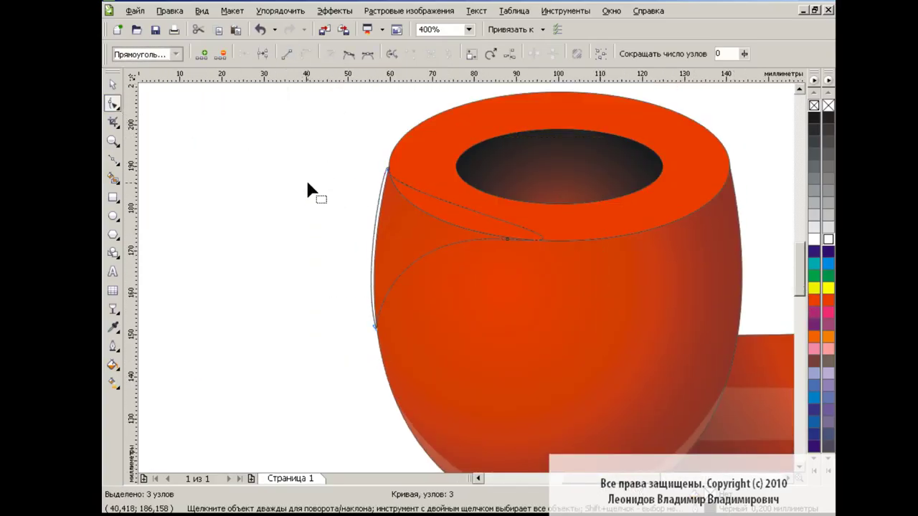
# Shape the three-node curve along the bowl's upper-left side under the rim and fill it white.
pyautogui.click(375, 327)
pyautogui.moveTo(390, 170); pyautogui.dragTo(367, 273)
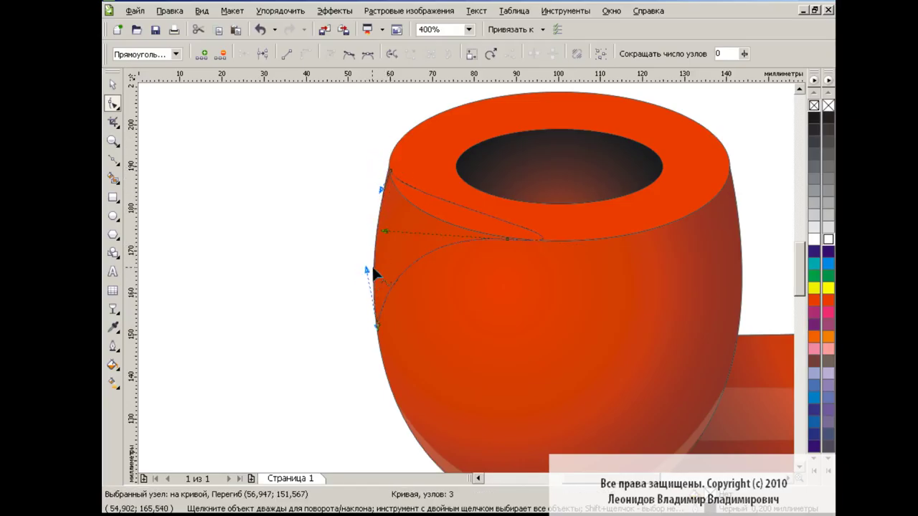
pyautogui.moveTo(515, 240)
pyautogui.mouseDown()
pyautogui.moveTo(420, 211)
pyautogui.moveTo(426, 223)
pyautogui.mouseUp()
pyautogui.moveTo(396, 186)
pyautogui.mouseDown()
pyautogui.moveTo(402, 195)
pyautogui.moveTo(392, 169)
pyautogui.mouseUp()
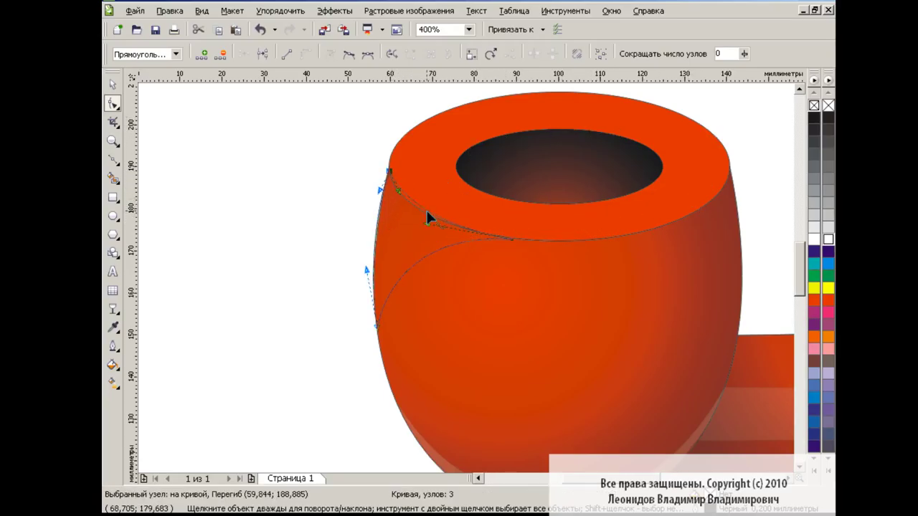
pyautogui.moveTo(377, 327); pyautogui.dragTo(382, 366)
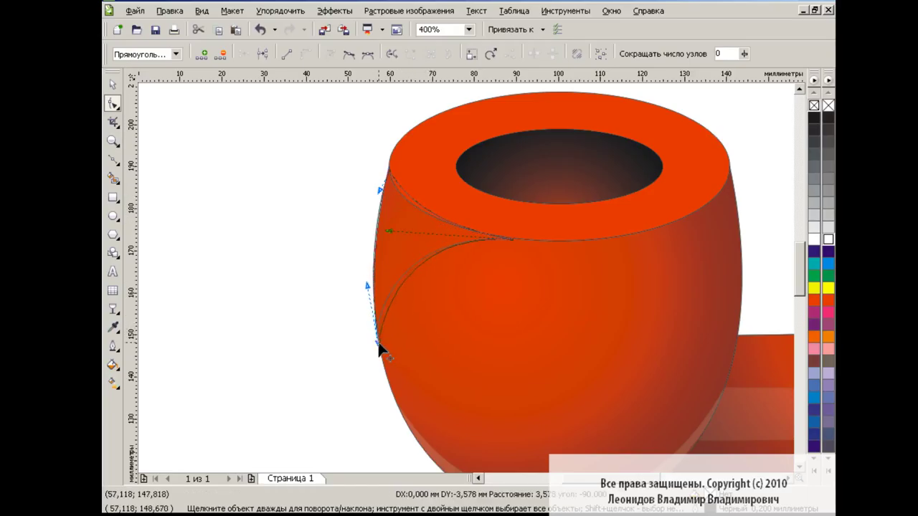
pyautogui.moveTo(370, 301); pyautogui.dragTo(366, 295)
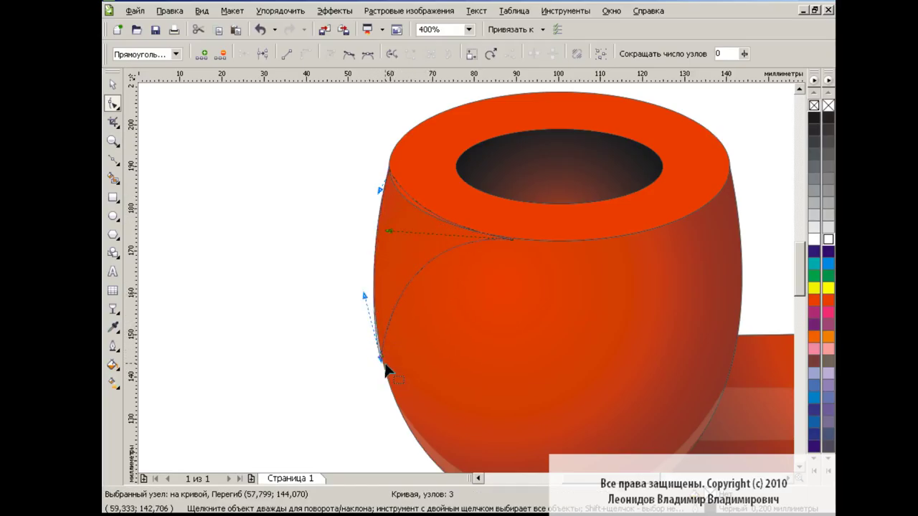
pyautogui.moveTo(389, 230); pyautogui.dragTo(384, 212)
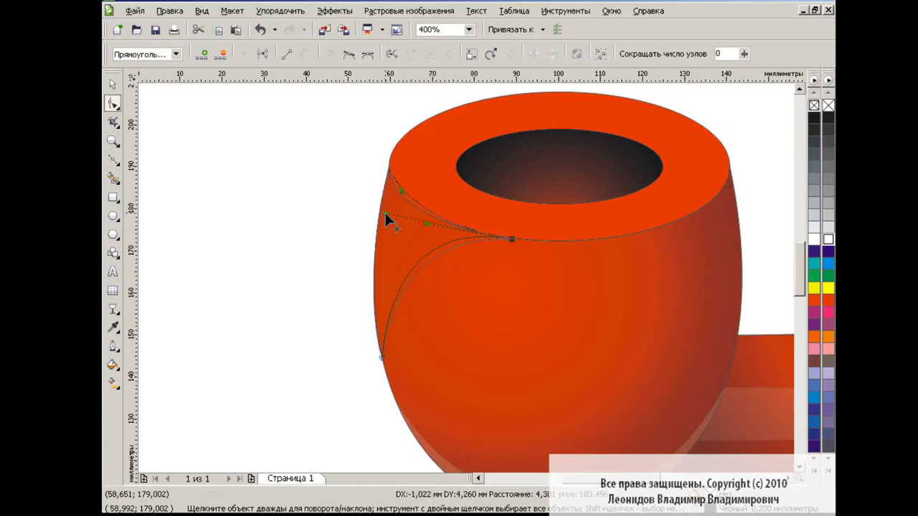
pyautogui.click(380, 357)
pyautogui.click(112, 84)
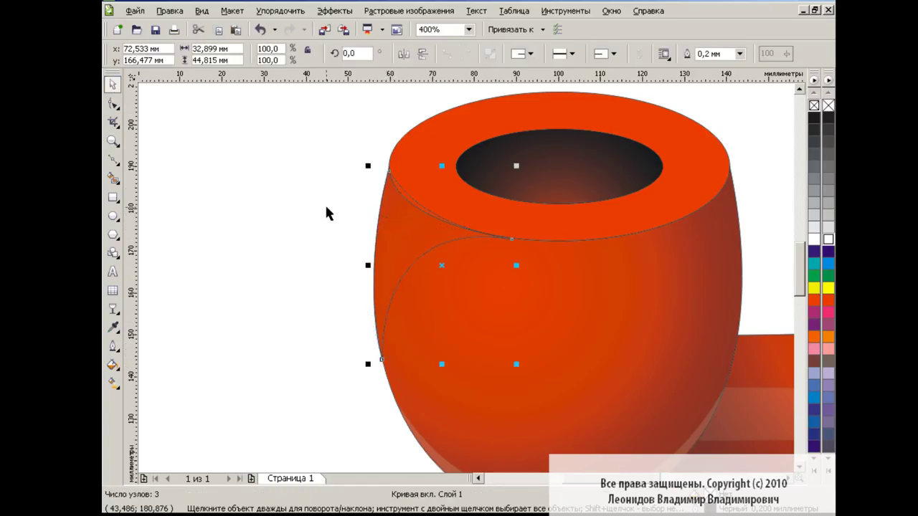
pyautogui.click(826, 239)
# Give the rim highlight uniform transparency of about 80.
pyautogui.click(113, 103)
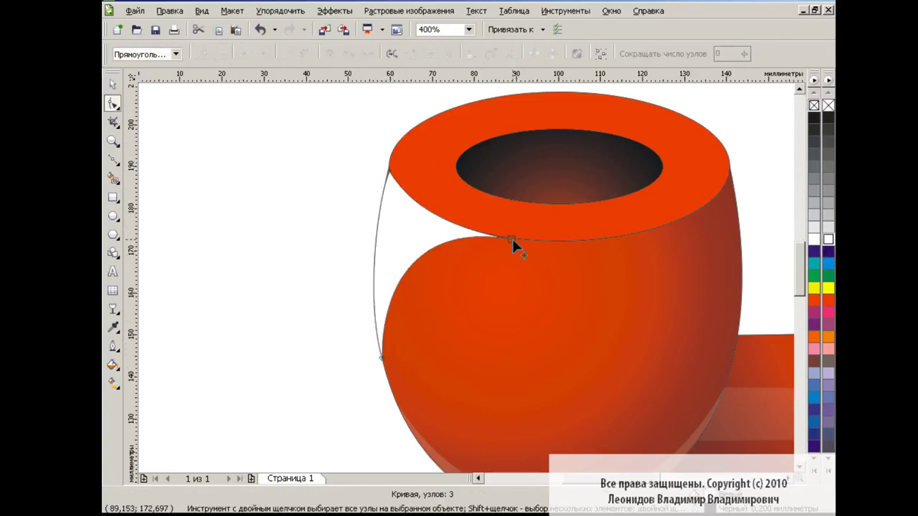
pyautogui.click(511, 237)
pyautogui.click(112, 308)
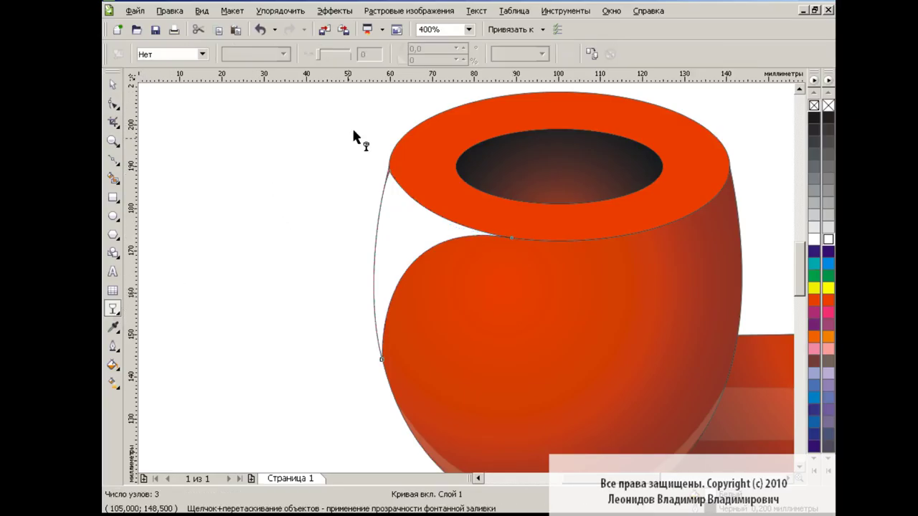
pyautogui.click(202, 54)
pyautogui.click(214, 76)
pyautogui.doubleClick(365, 54)
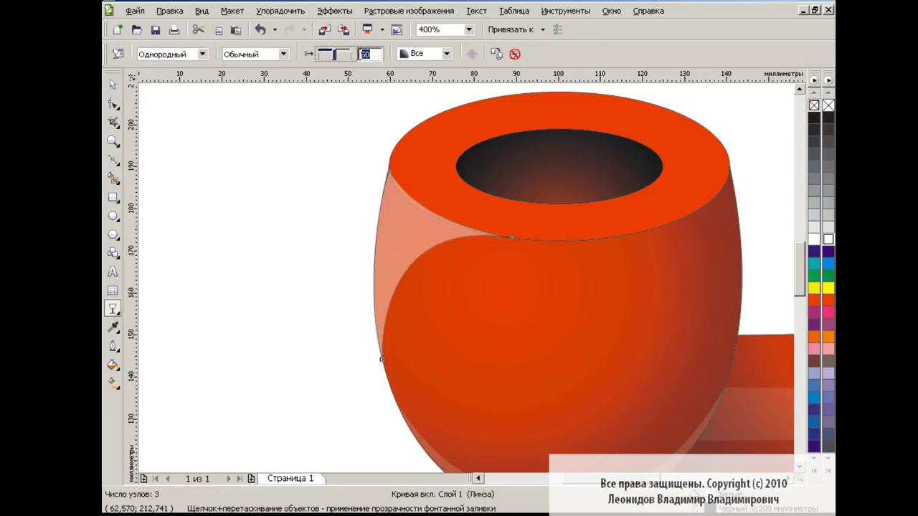
pyautogui.write('100')
pyautogui.press('Return')
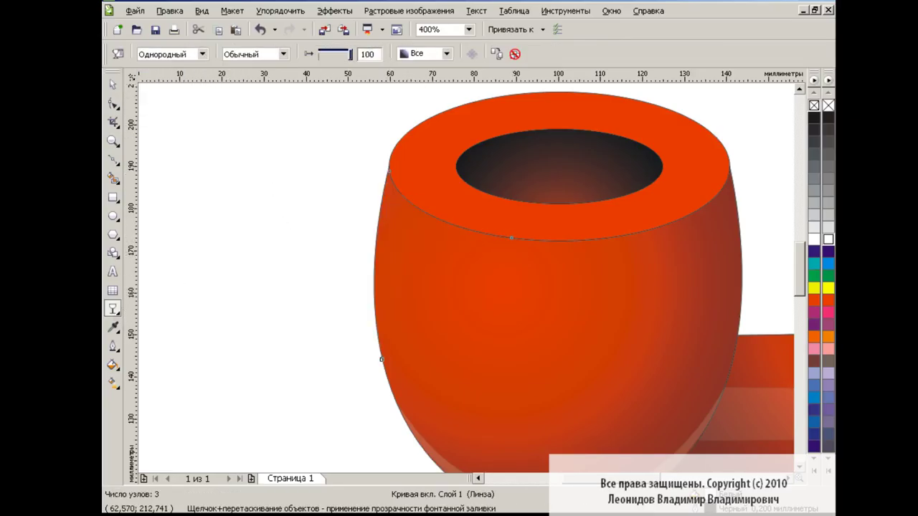
pyautogui.click(351, 55)
pyautogui.moveTo(383, 69); pyautogui.dragTo(350, 57)
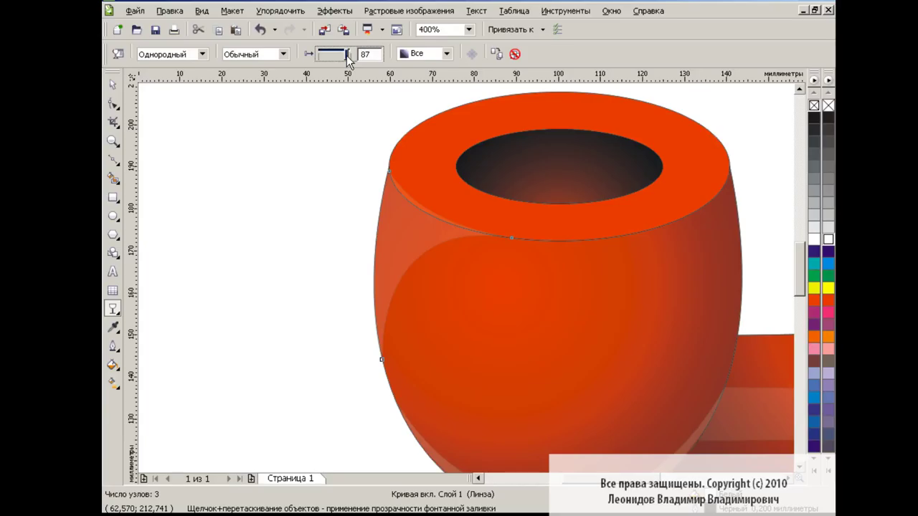
# Return to the Pick tool and zoom out to 200%.
pyautogui.click(113, 84)
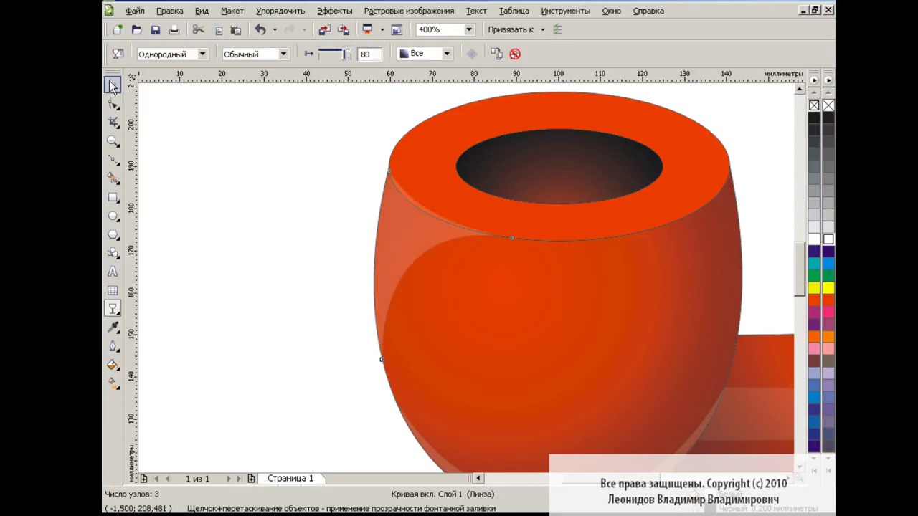
pyautogui.click(469, 29)
pyautogui.click(445, 118)
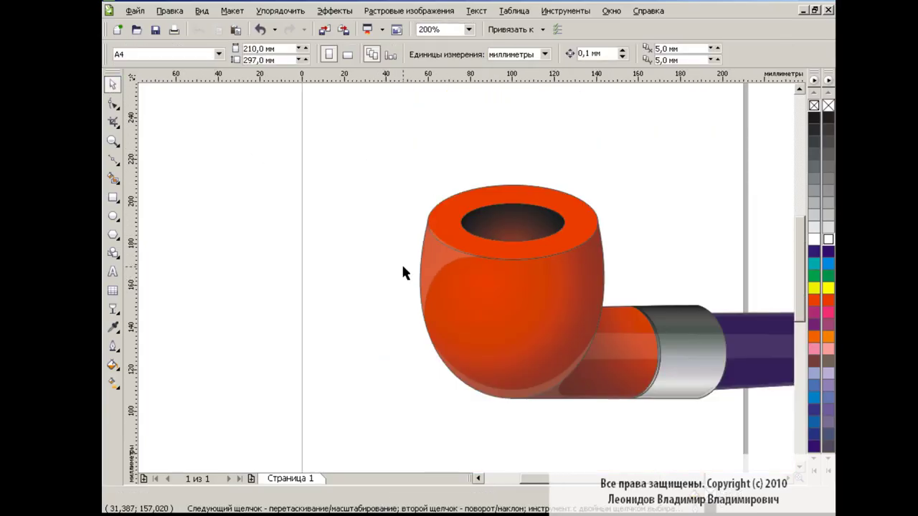
# At 400% zoom, draw a closed four-node Bezier sliver on the bowl's right edge below the rim.
pyautogui.hscroll(2, 401, 262)
pyautogui.click(468, 30)
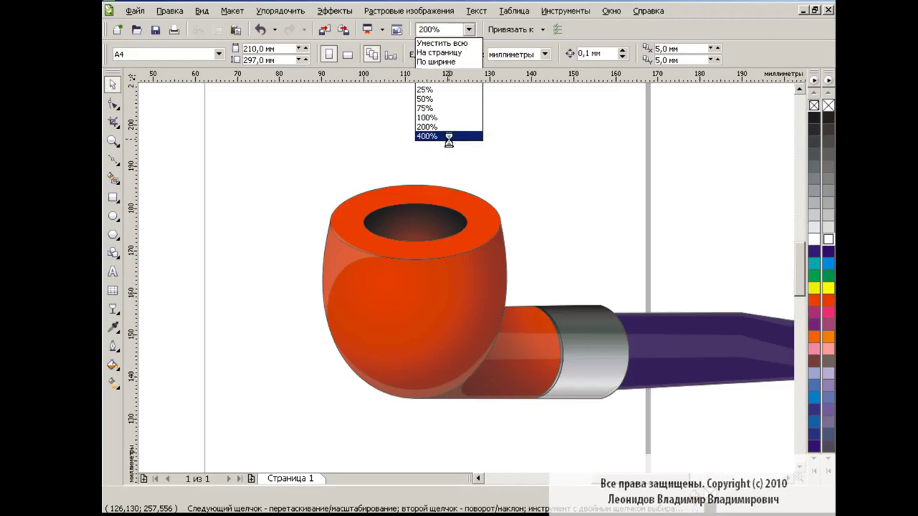
pyautogui.click(445, 135)
pyautogui.click(111, 159)
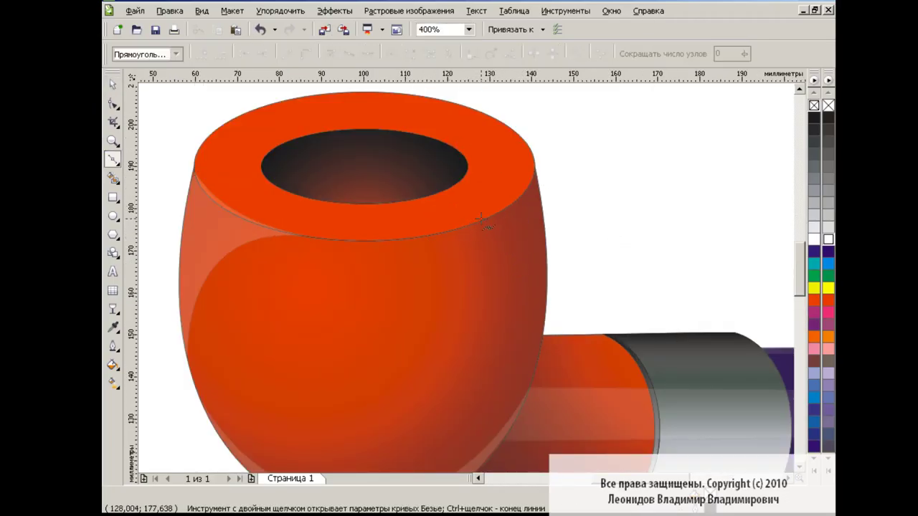
pyautogui.moveTo(534, 167); pyautogui.dragTo(534, 134)
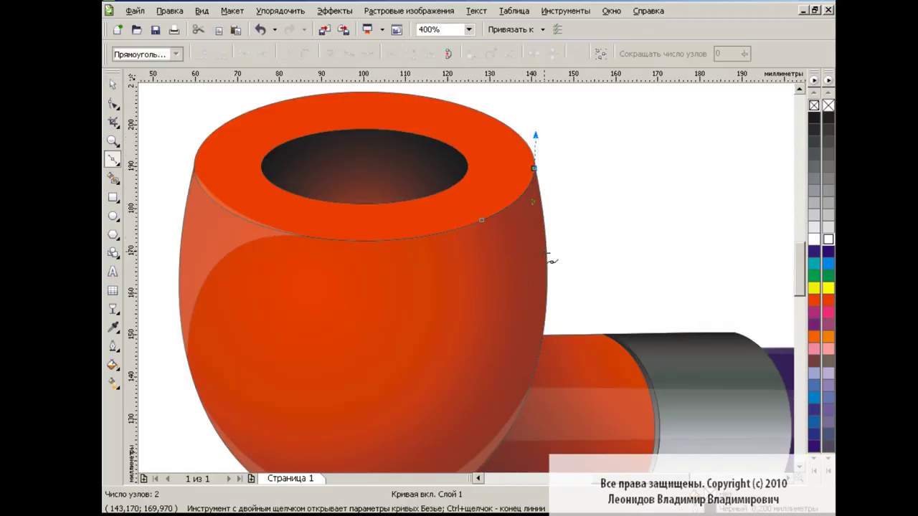
pyautogui.moveTo(549, 294); pyautogui.dragTo(552, 271)
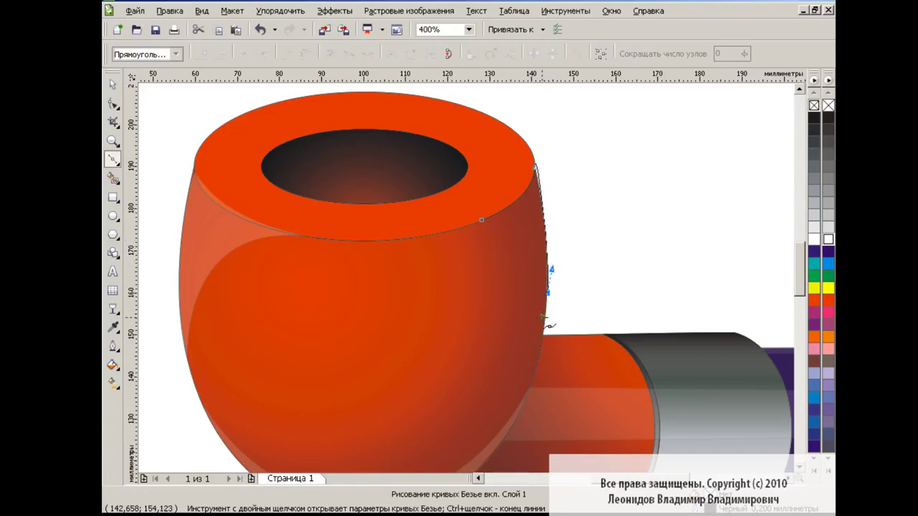
pyautogui.moveTo(481, 219); pyautogui.dragTo(539, 185)
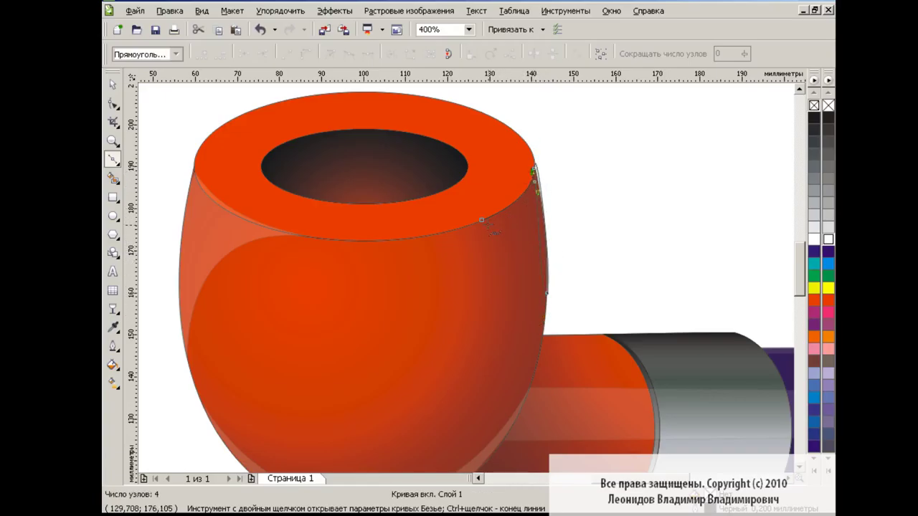
# Refine the sliver's nodes and handles so it traces the bowl's upper right edge.
pyautogui.press('F10')
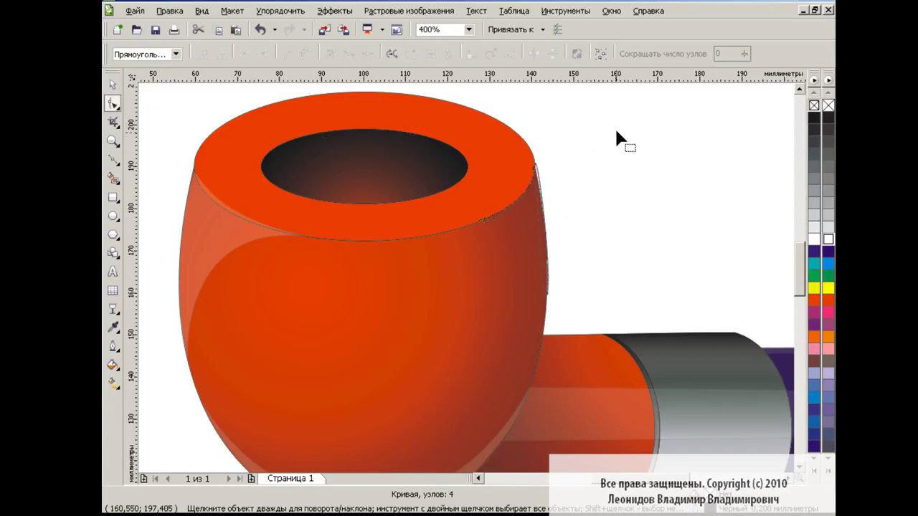
pyautogui.click(537, 184)
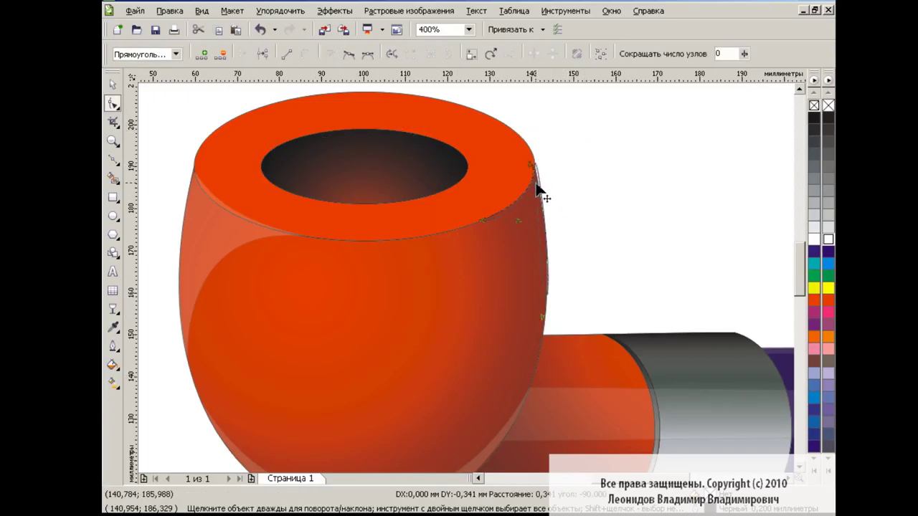
pyautogui.moveTo(537, 185); pyautogui.dragTo(539, 187)
pyautogui.click(547, 293)
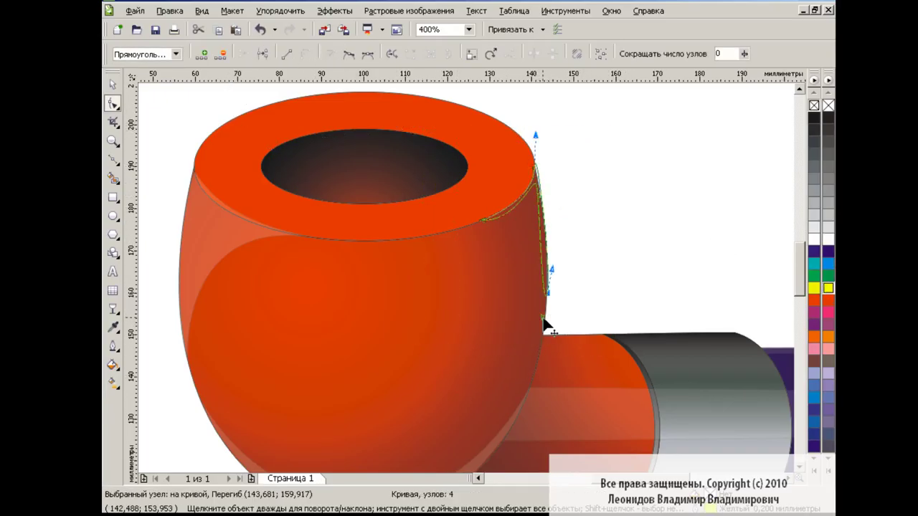
pyautogui.moveTo(549, 266); pyautogui.dragTo(537, 196)
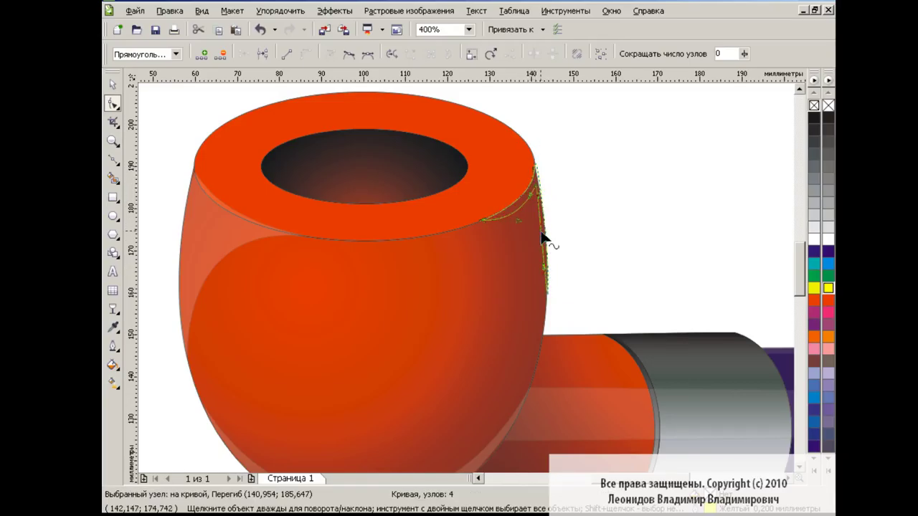
pyautogui.click(548, 285)
pyautogui.moveTo(535, 135); pyautogui.dragTo(550, 190)
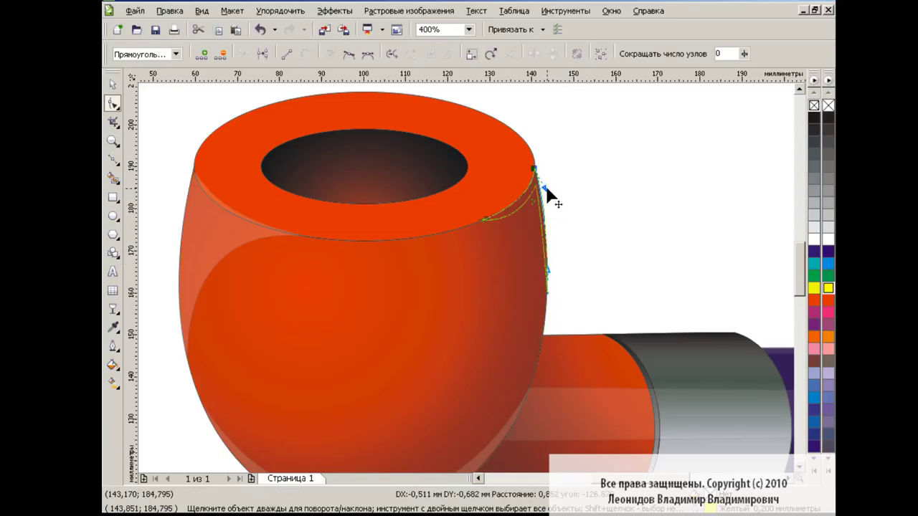
pyautogui.click(485, 219)
pyautogui.moveTo(526, 224); pyautogui.dragTo(527, 211)
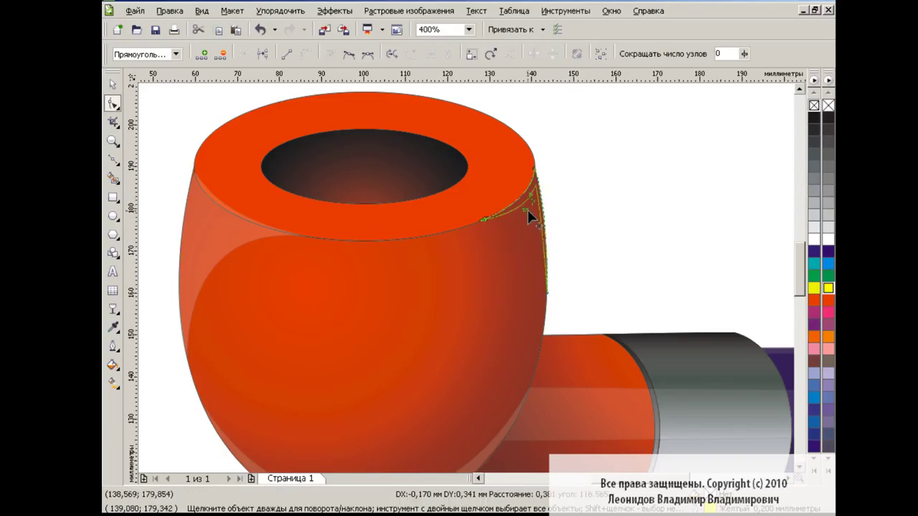
pyautogui.click(112, 84)
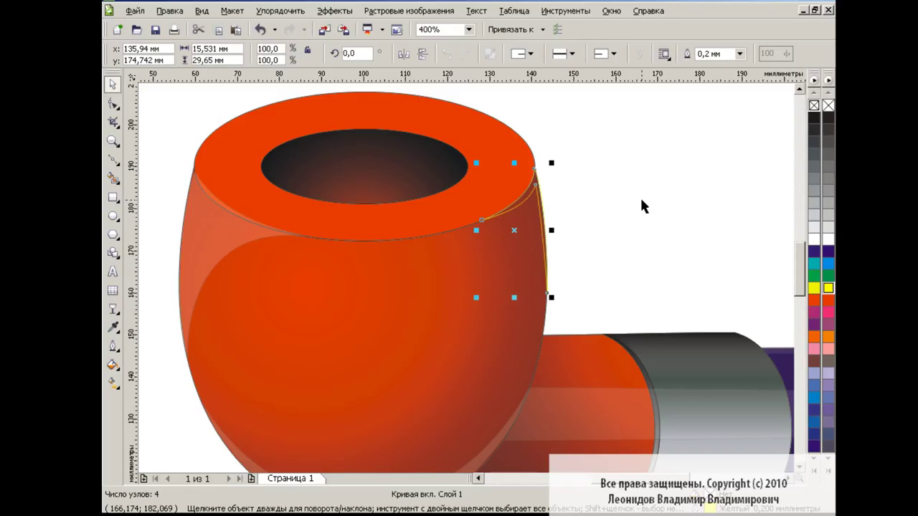
# Fill the right-edge sliver white and apply uniform transparency to soften it.
pyautogui.click(828, 241)
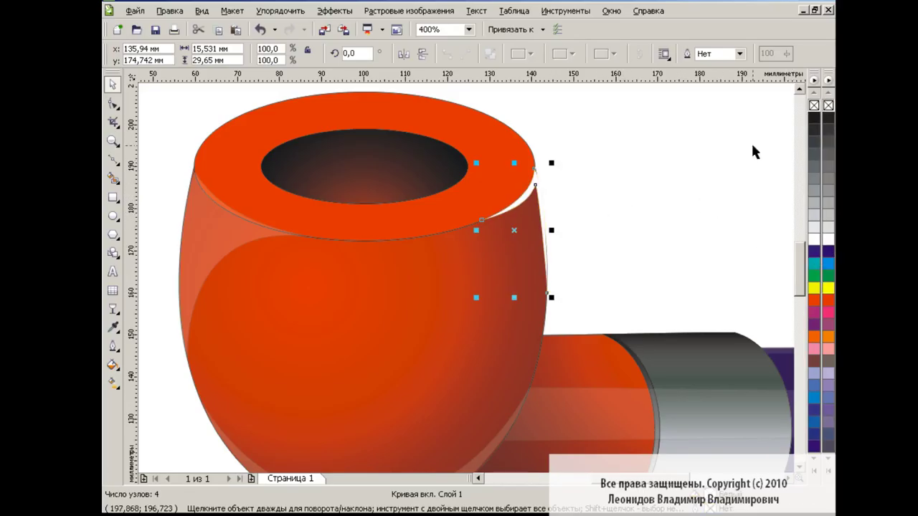
pyautogui.click(113, 308)
pyautogui.click(201, 54)
pyautogui.click(164, 75)
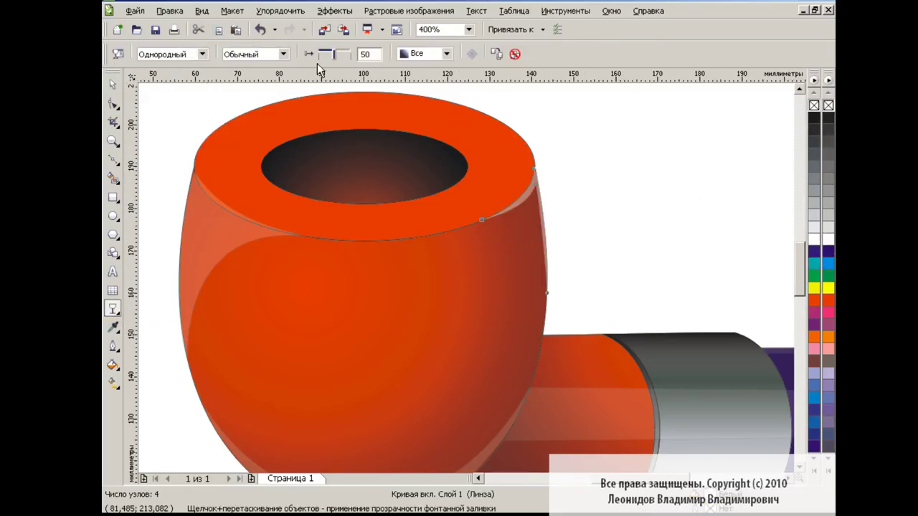
pyautogui.moveTo(334, 54); pyautogui.dragTo(345, 55)
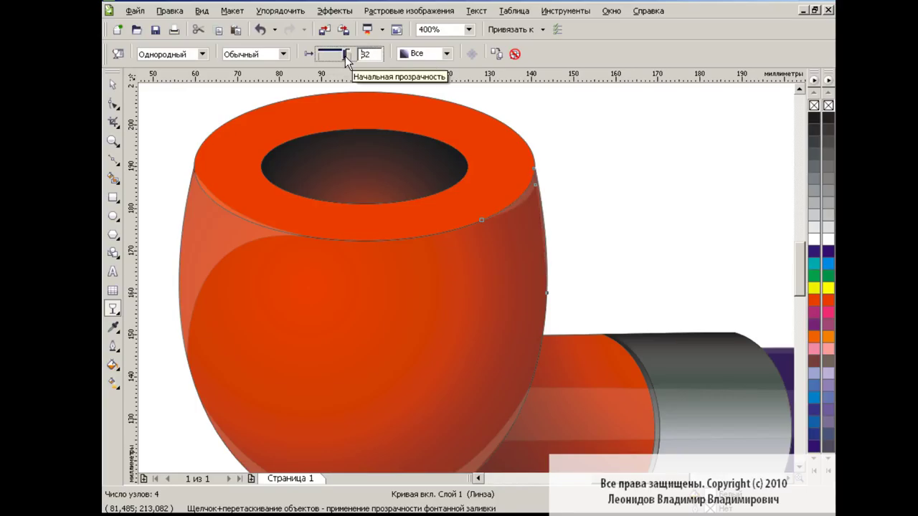
pyautogui.press('space')
pyautogui.click(657, 223)
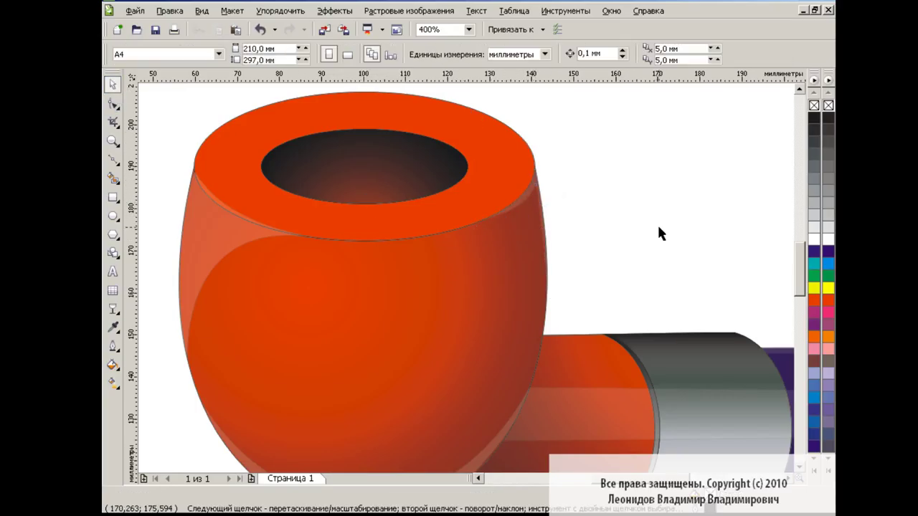
# Zoom to 100% and rotate the whole pipe group about 10° counter-clockwise.
pyautogui.click(468, 29)
pyautogui.click(449, 127)
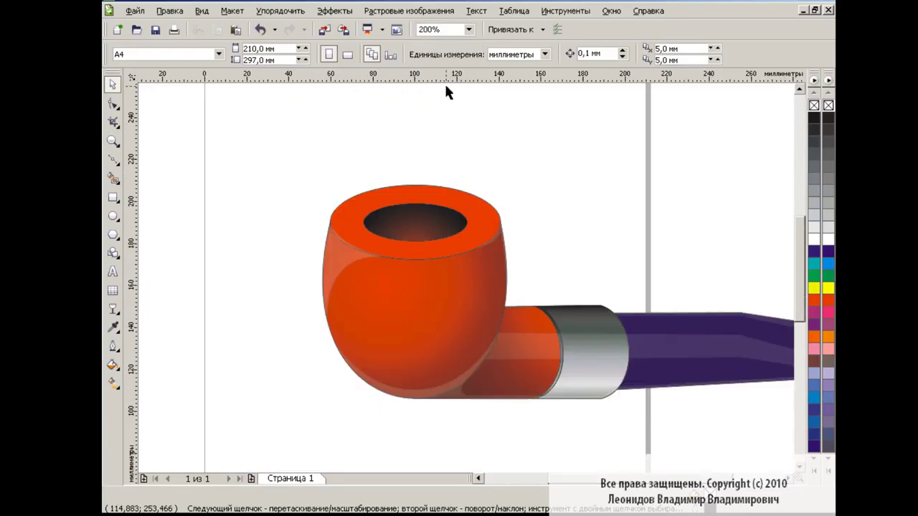
pyautogui.click(468, 29)
pyautogui.click(439, 114)
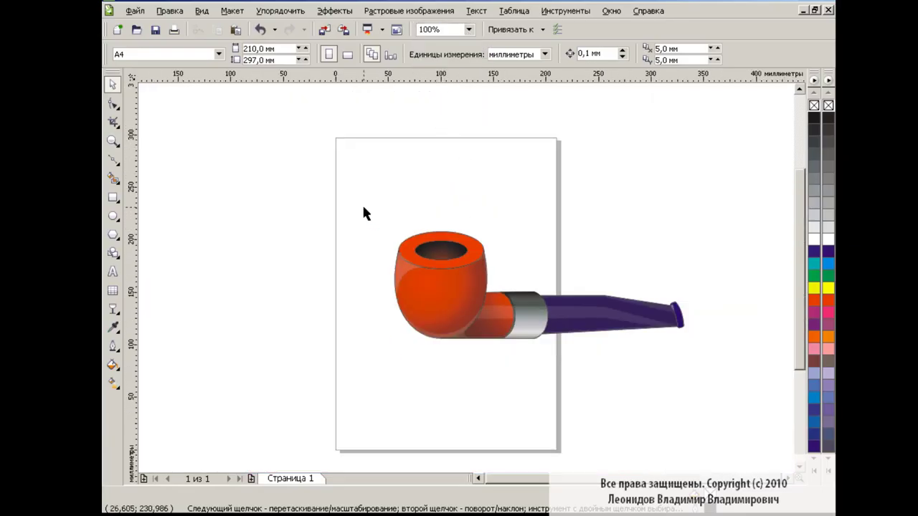
pyautogui.moveTo(366, 213); pyautogui.dragTo(736, 383)
pyautogui.click(538, 287)
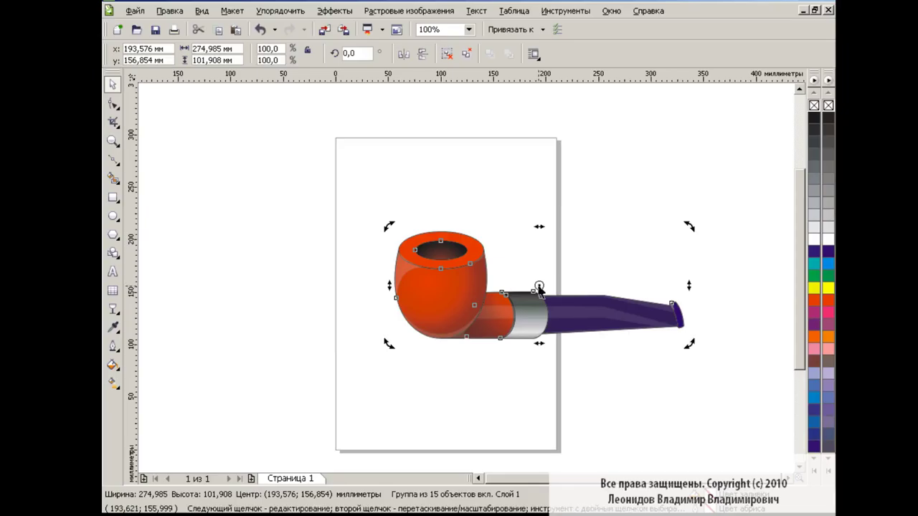
pyautogui.moveTo(687, 225); pyautogui.dragTo(678, 202)
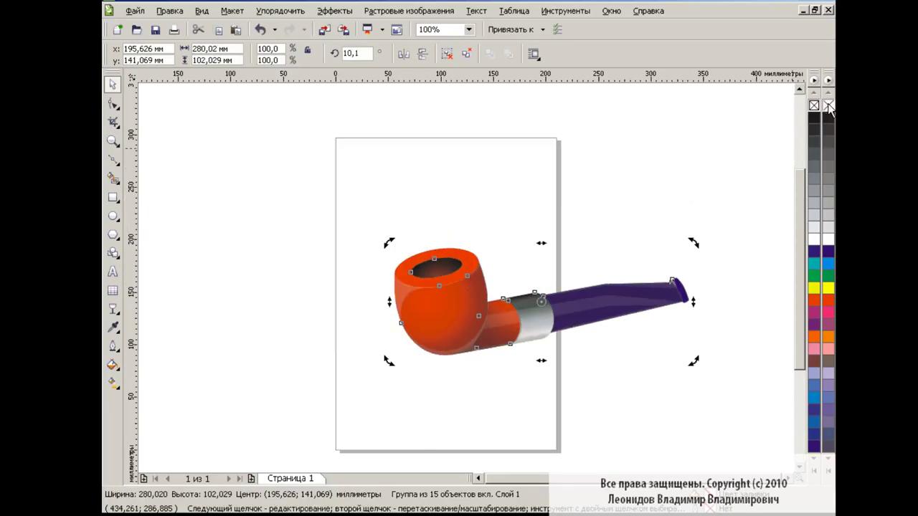
pyautogui.click(642, 212)
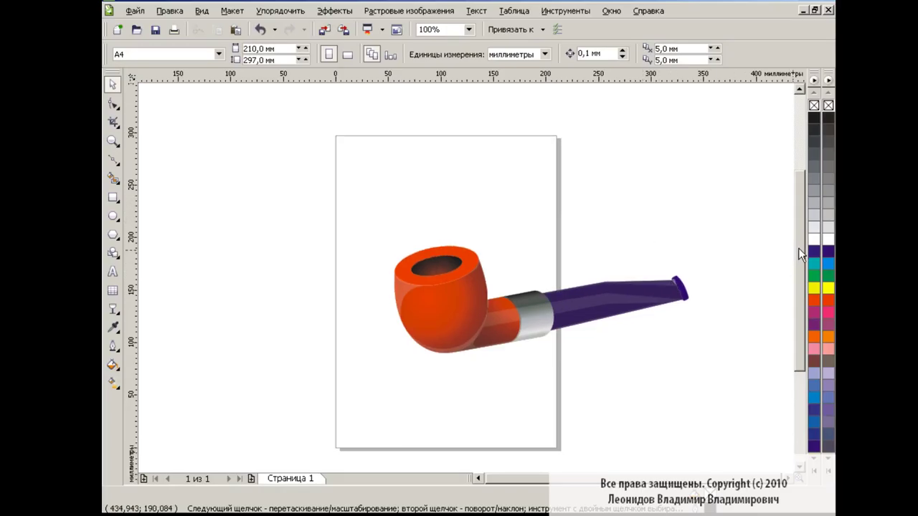
# Add a page-sized black rectangle behind the pipe and move the pipe to its lower left.
pyautogui.click(113, 197)
pyautogui.moveTo(287, 98); pyautogui.dragTo(704, 438)
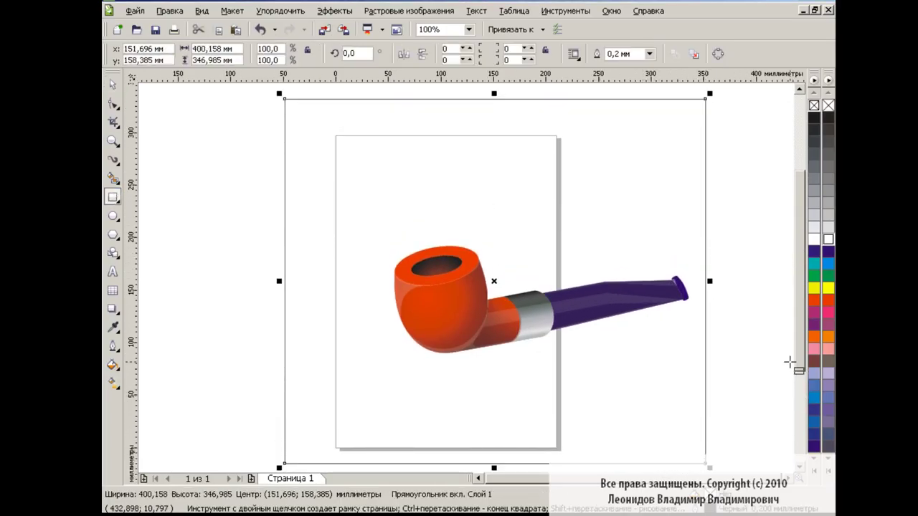
pyautogui.click(828, 117)
pyautogui.hotkey('shift', 'pagedown')
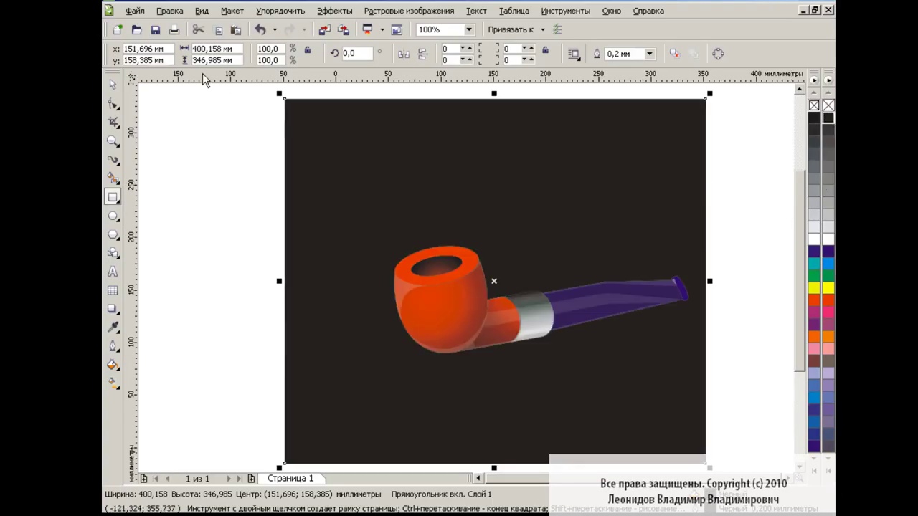
pyautogui.press('space')
pyautogui.click(537, 328)
pyautogui.moveTo(542, 299); pyautogui.dragTo(511, 391)
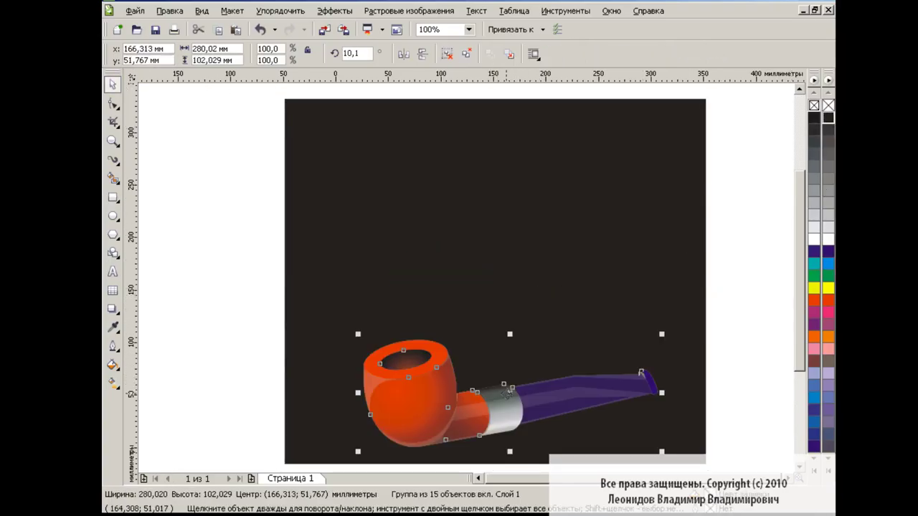
pyautogui.click(263, 307)
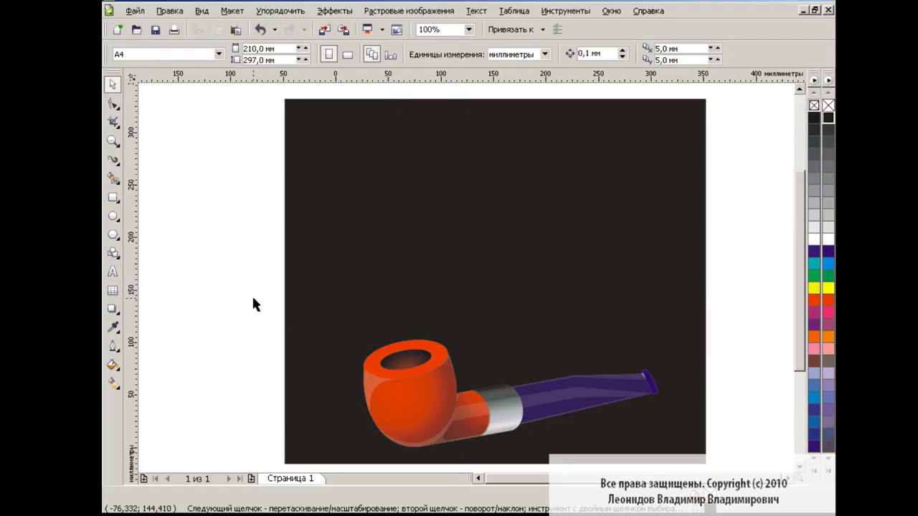
# Draw a tall wavy Artistic Media brush stroke beside the page.
pyautogui.click(115, 161)
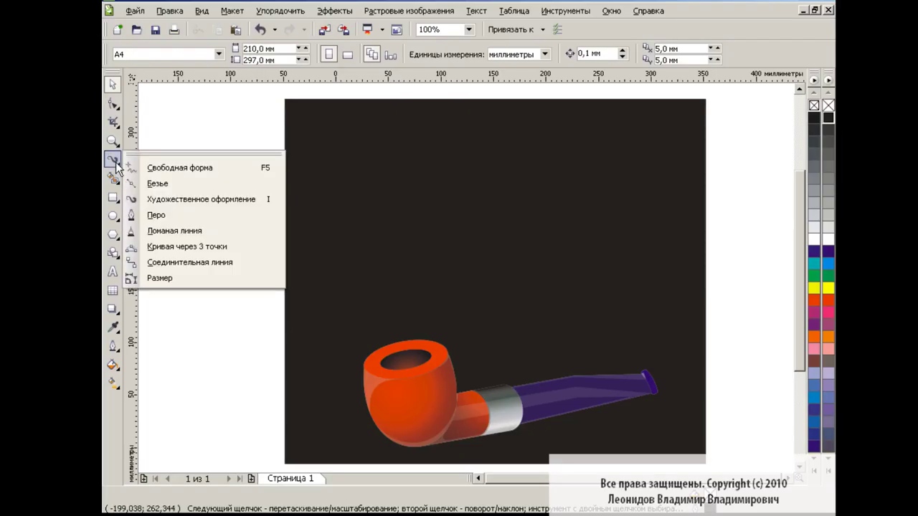
pyautogui.click(185, 200)
pyautogui.click(398, 55)
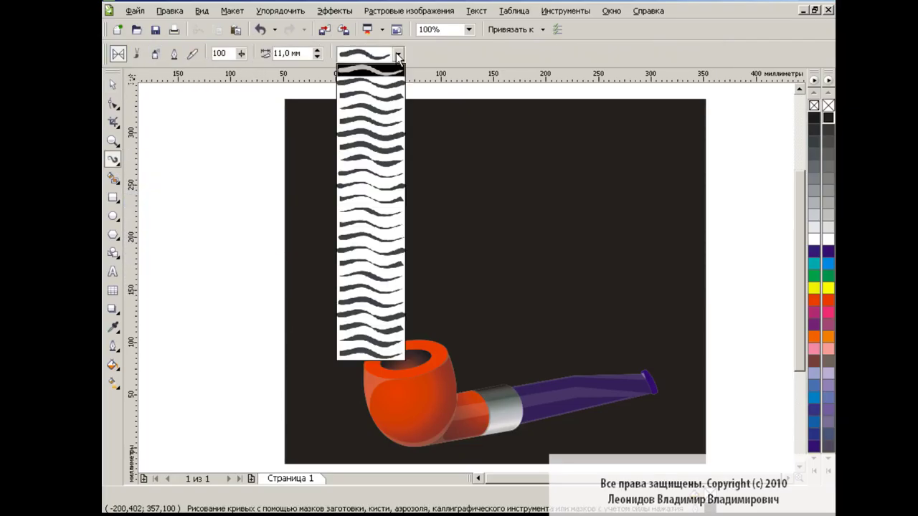
pyautogui.click(370, 107)
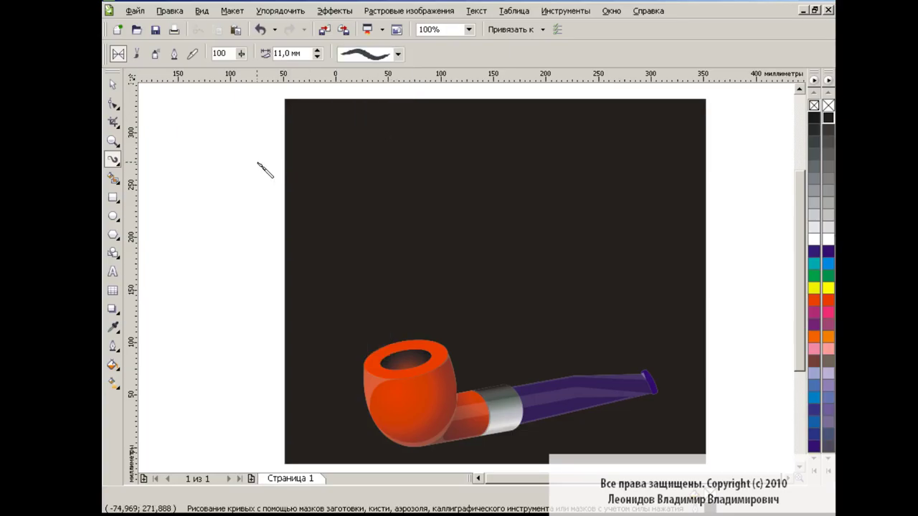
pyautogui.moveTo(246, 150); pyautogui.dragTo(248, 289)
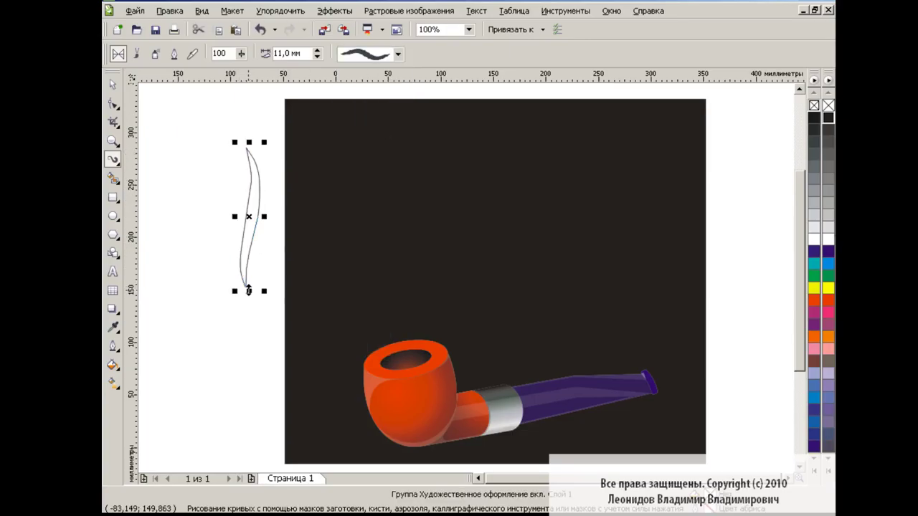
pyautogui.moveTo(262, 213); pyautogui.dragTo(256, 217)
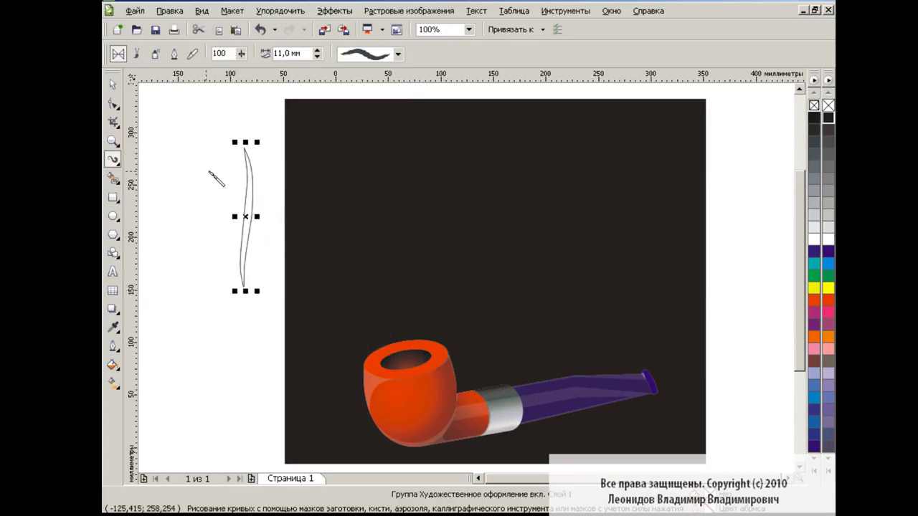
# Add two more narrow smoke strokes, one left of the tall stroke and one near the top.
pyautogui.moveTo(221, 190); pyautogui.dragTo(219, 281)
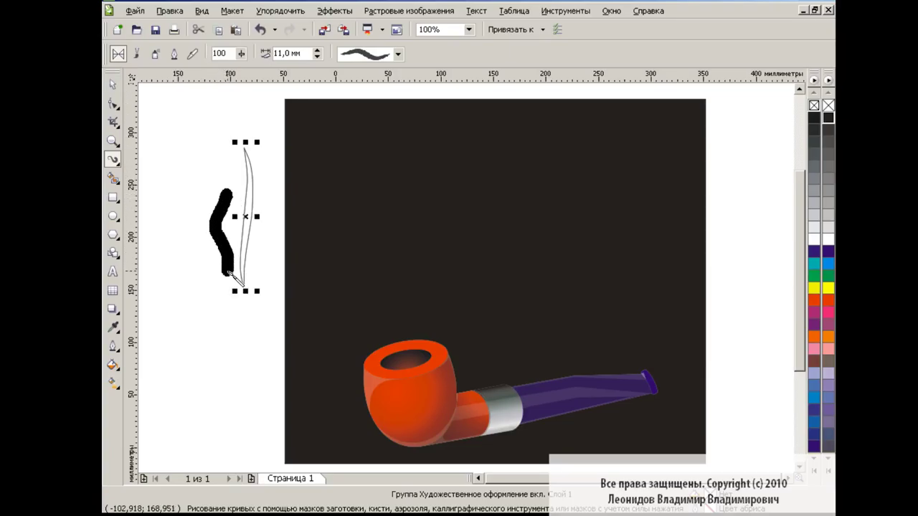
pyautogui.moveTo(241, 238); pyautogui.dragTo(225, 237)
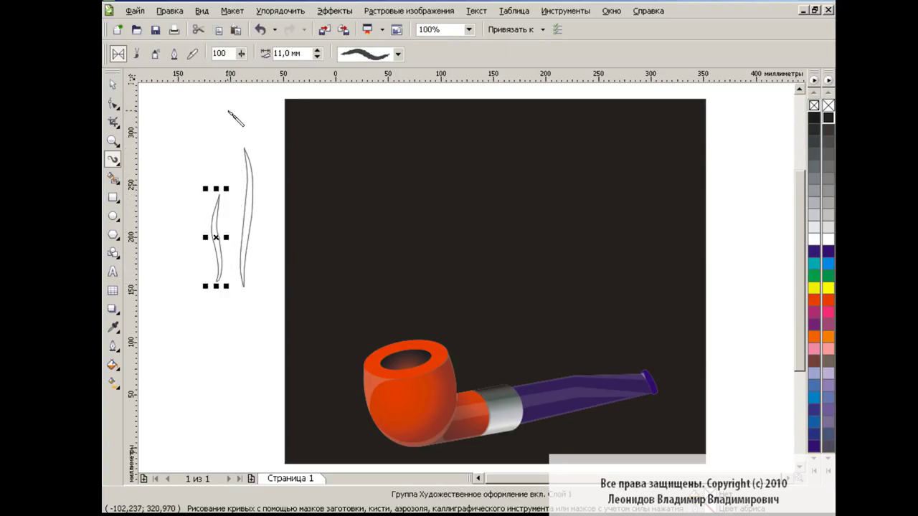
pyautogui.moveTo(233, 104); pyautogui.dragTo(228, 166)
pyautogui.moveTo(242, 134); pyautogui.dragTo(235, 134)
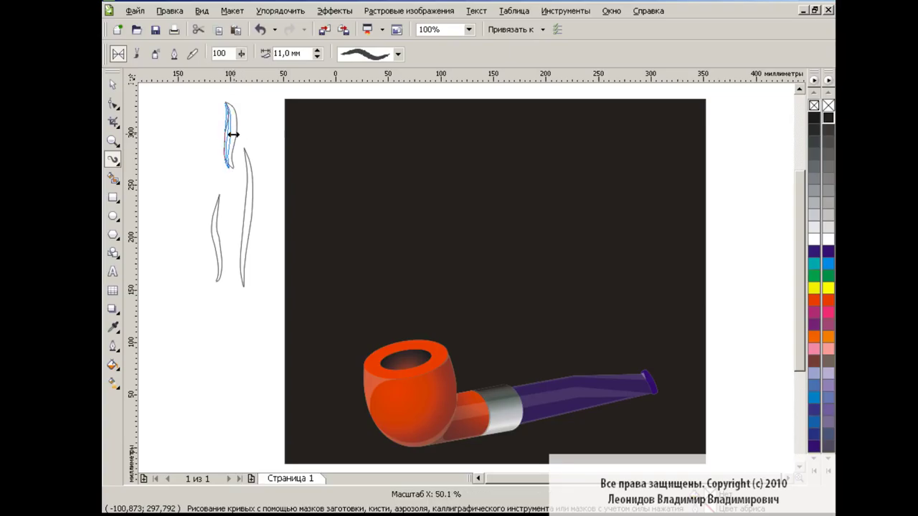
# Break apart all three strokes and delete their inner outlines, leaving single thin curves.
pyautogui.press('space')
pyautogui.click(249, 240)
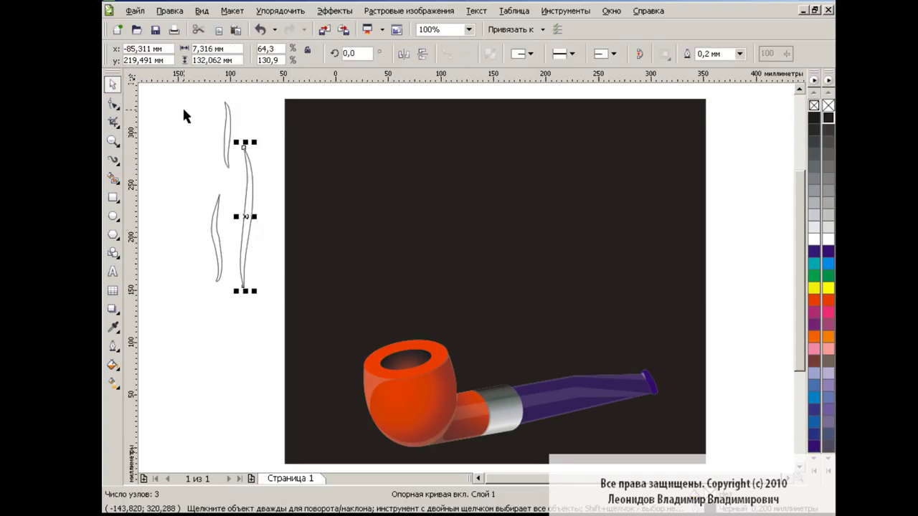
pyautogui.moveTo(183, 90); pyautogui.dragTo(289, 328)
pyautogui.click(279, 11)
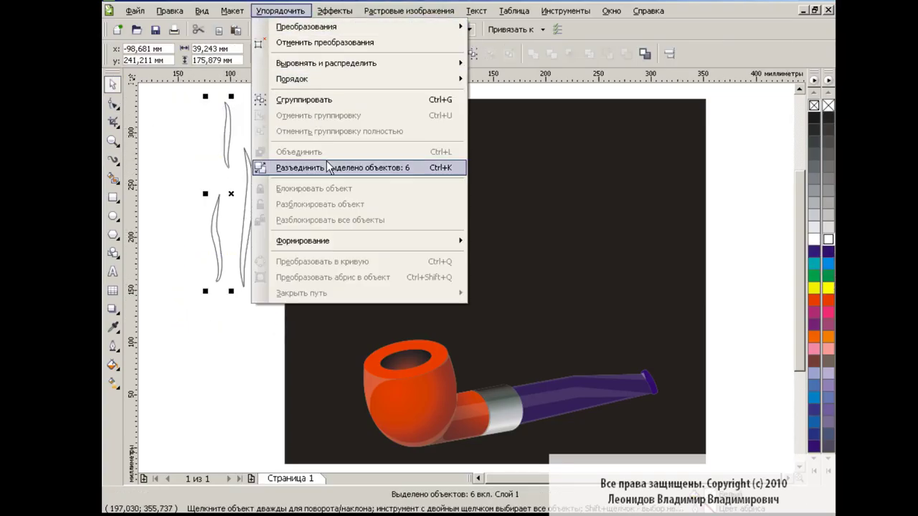
pyautogui.click(308, 164)
pyautogui.click(192, 164)
pyautogui.click(227, 136)
pyautogui.press('Delete')
pyautogui.click(244, 207)
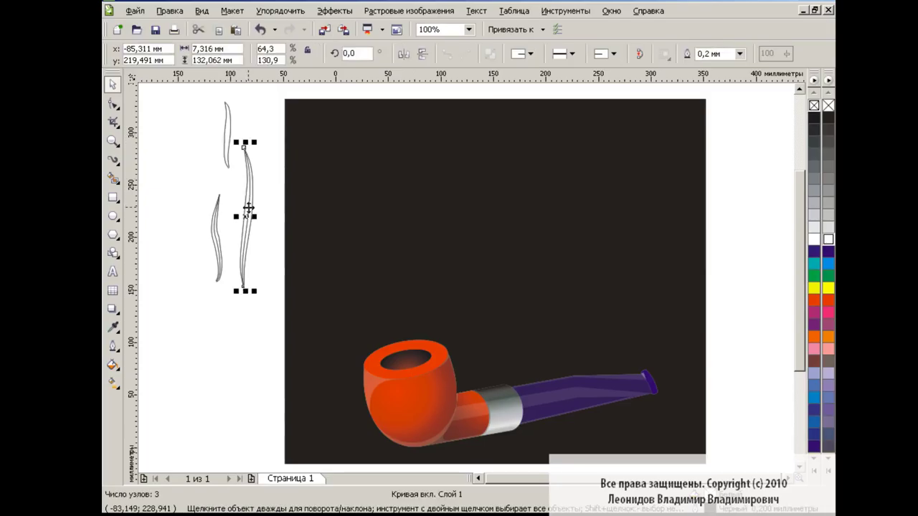
pyautogui.press('Delete')
pyautogui.click(218, 247)
pyautogui.press('Delete')
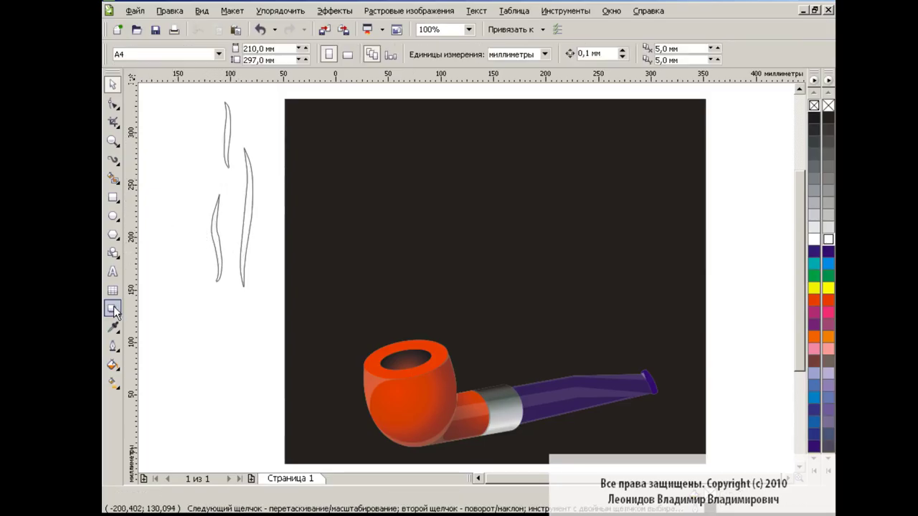
# Give the tall curve a white drop shadow in Normal blend mode.
pyautogui.click(115, 311)
pyautogui.click(156, 364)
pyautogui.click(255, 208)
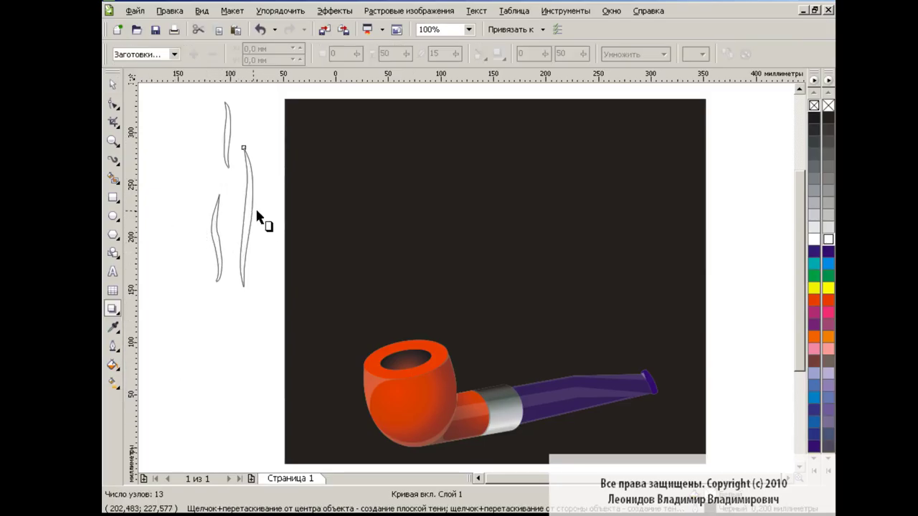
pyautogui.moveTo(252, 213); pyautogui.dragTo(266, 224)
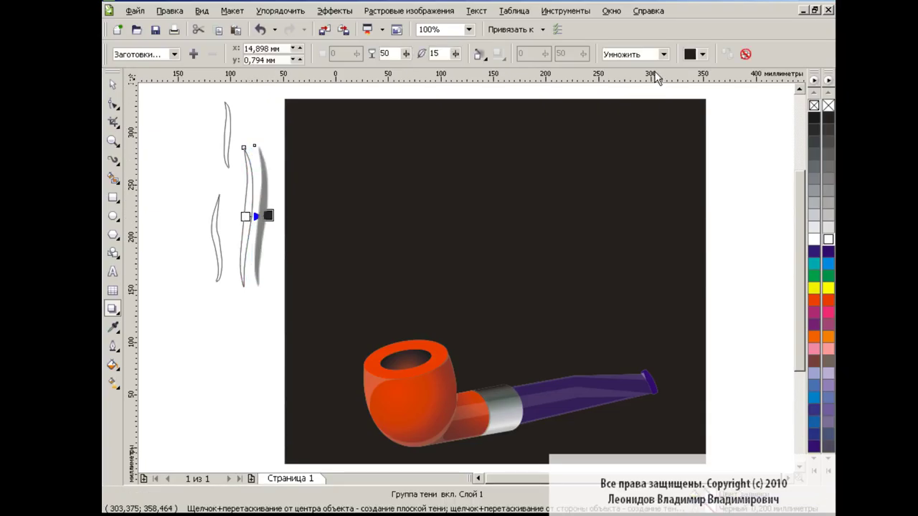
pyautogui.click(701, 54)
pyautogui.click(690, 96)
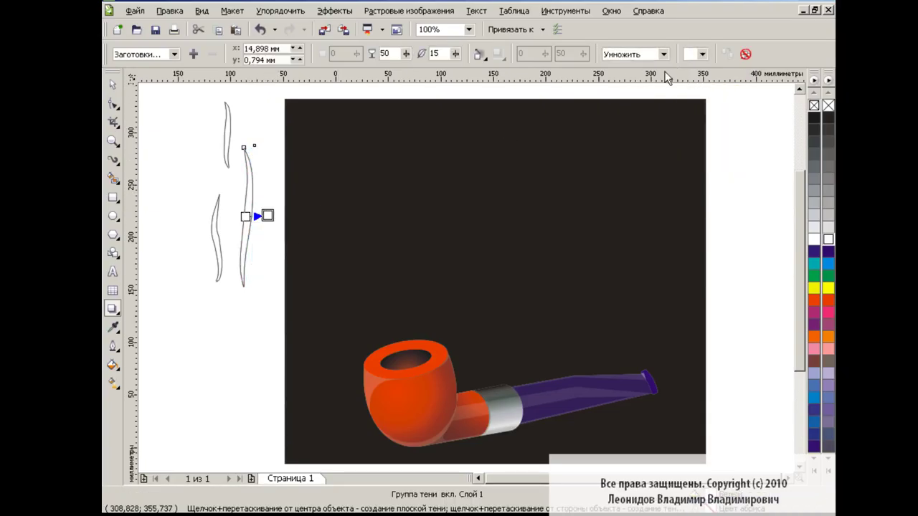
pyautogui.click(662, 54)
pyautogui.click(621, 67)
# Move the shadowed curve onto the dark background and raise the shadow feathering to about 72.
pyautogui.press('space')
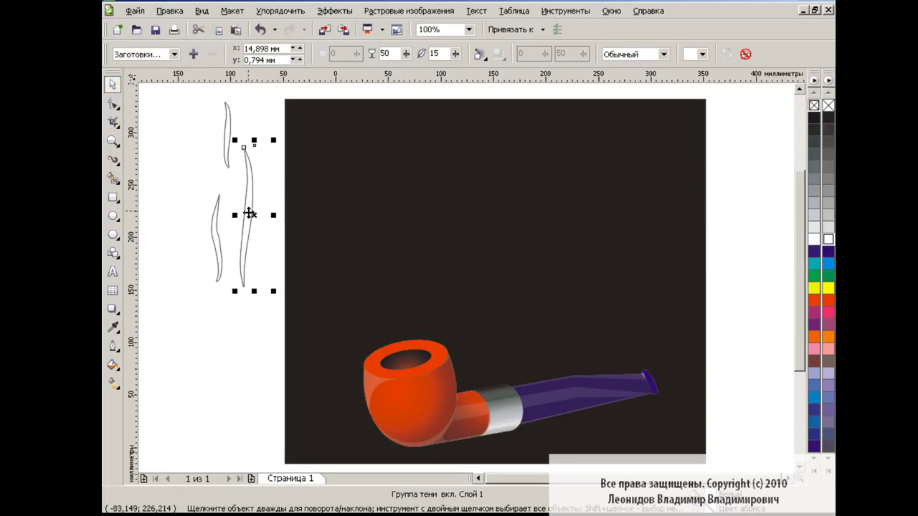
pyautogui.moveTo(250, 216)
pyautogui.mouseDown()
pyautogui.moveTo(418, 220)
pyautogui.moveTo(467, 245)
pyautogui.mouseUp()
pyautogui.click(215, 242)
pyautogui.click(480, 244)
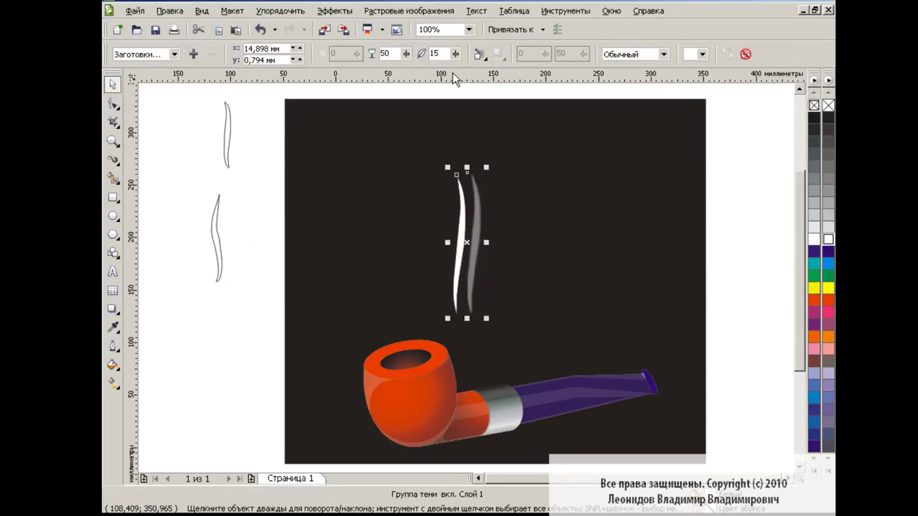
pyautogui.click(456, 56)
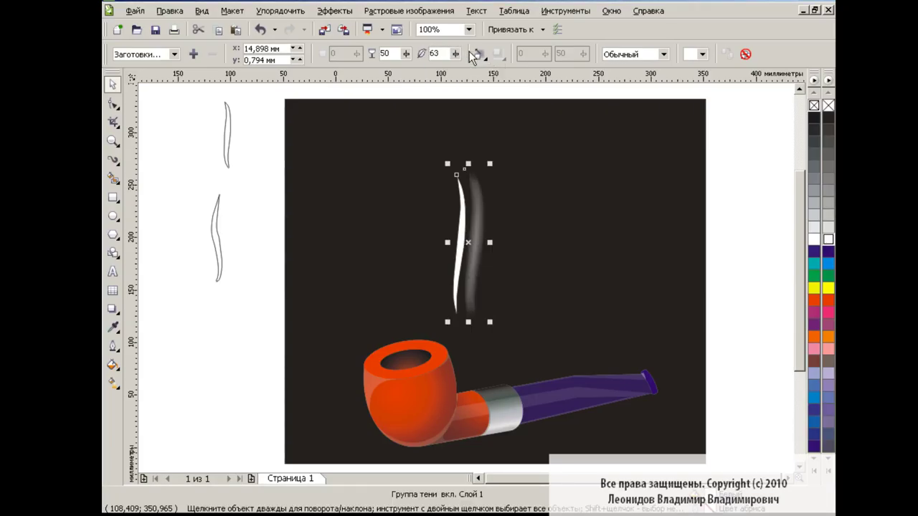
pyautogui.moveTo(456, 56); pyautogui.dragTo(469, 51)
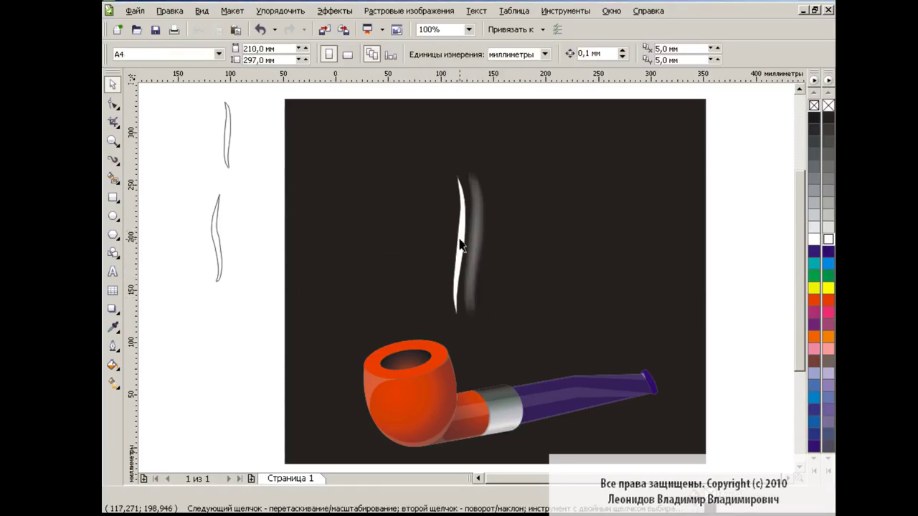
# Break the shadow apart, delete the white curve, and place the blurred smoke above the pipe bowl.
pyautogui.click(113, 308)
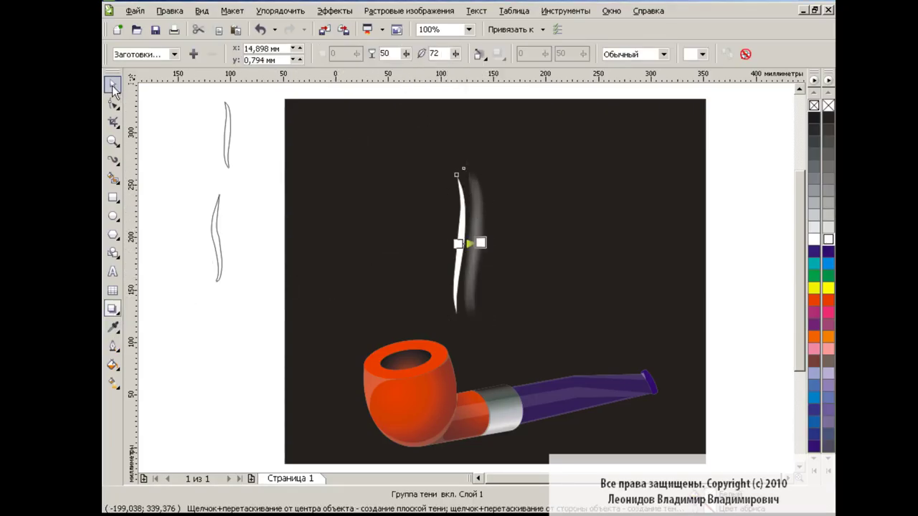
pyautogui.click(286, 10)
pyautogui.click(324, 167)
pyautogui.press('Delete')
pyautogui.moveTo(475, 251)
pyautogui.mouseDown()
pyautogui.moveTo(424, 251)
pyautogui.moveTo(420, 273)
pyautogui.mouseUp()
pyautogui.click(271, 321)
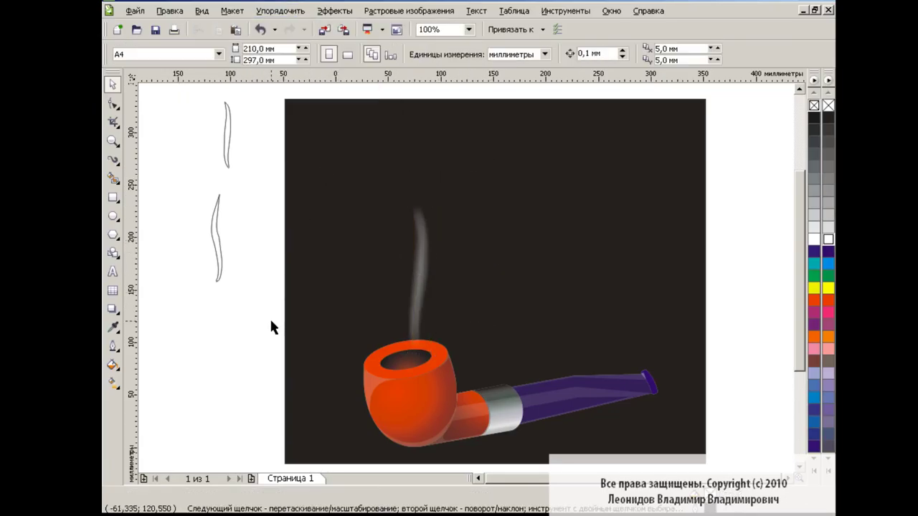
# Give the lower curve a white, Normal-mode drop shadow with feathering 70.
pyautogui.click(216, 240)
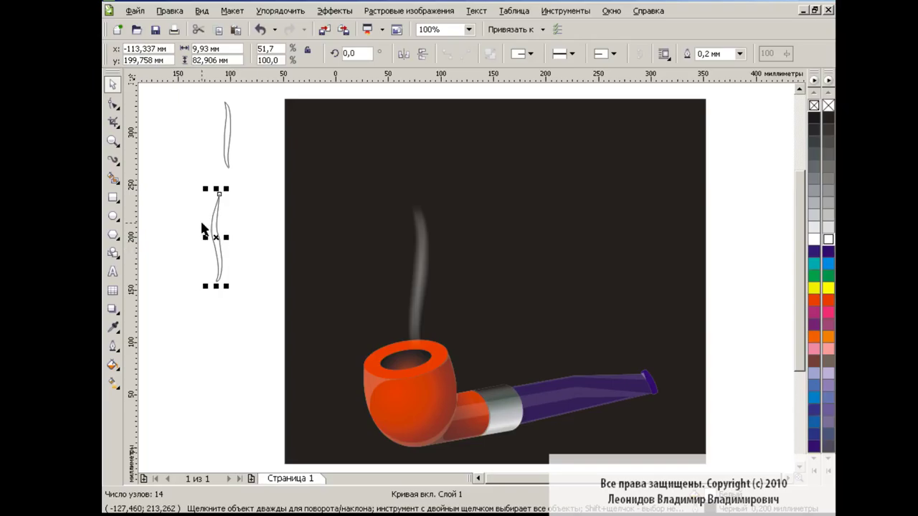
pyautogui.click(112, 308)
pyautogui.moveTo(210, 236); pyautogui.dragTo(237, 237)
pyautogui.hotkey('ctrl', 'z')
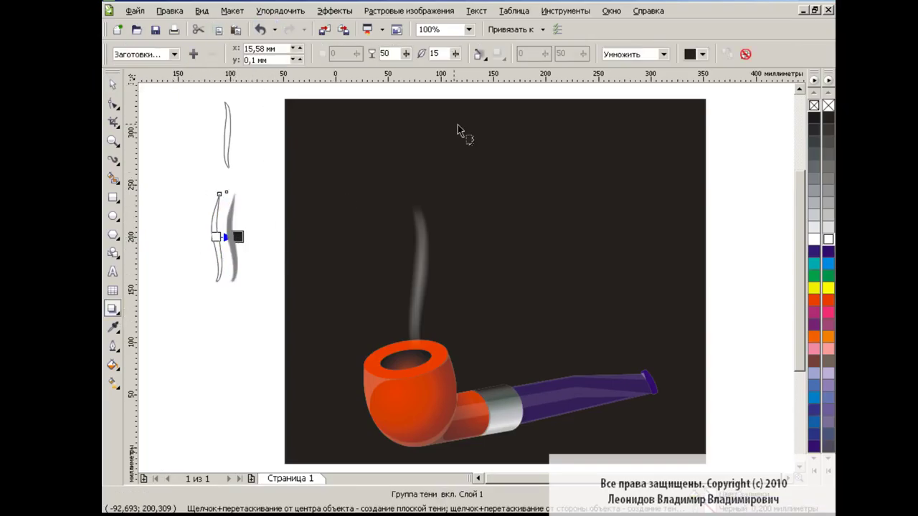
pyautogui.click(634, 53)
pyautogui.click(624, 93)
pyautogui.click(702, 54)
pyautogui.click(717, 72)
pyautogui.click(455, 54)
pyautogui.moveTo(452, 69); pyautogui.dragTo(492, 67)
# Break the shadow apart and place this second wisp beside the first smoke.
pyautogui.click(112, 85)
pyautogui.moveTo(217, 215); pyautogui.dragTo(369, 241)
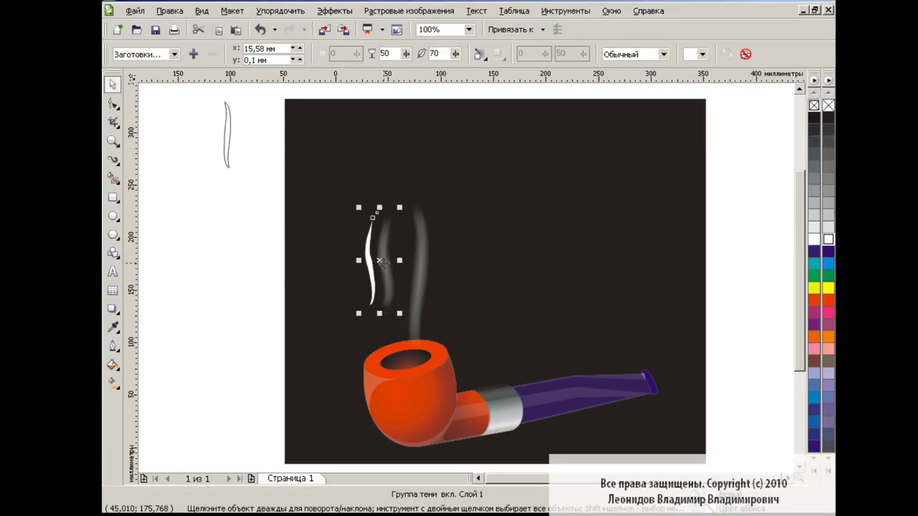
pyautogui.click(281, 11)
pyautogui.click(329, 174)
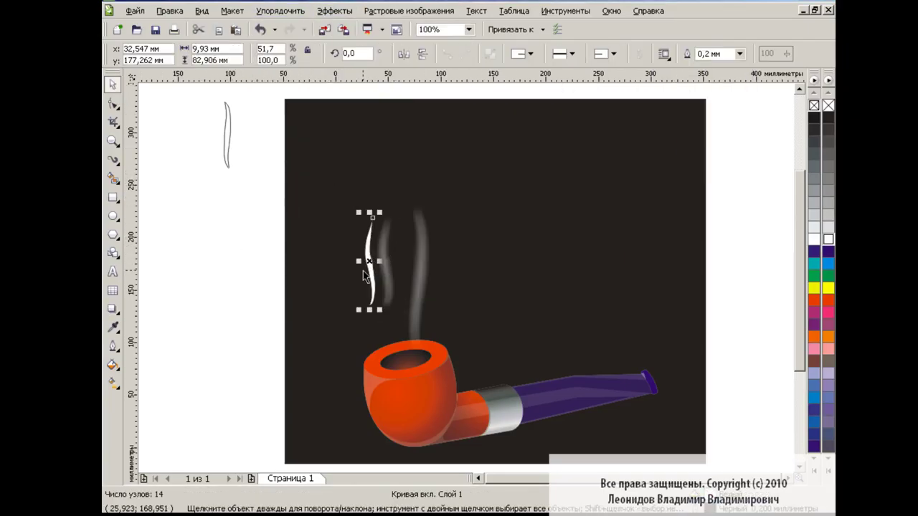
pyautogui.moveTo(384, 258); pyautogui.dragTo(410, 309)
pyautogui.click(240, 246)
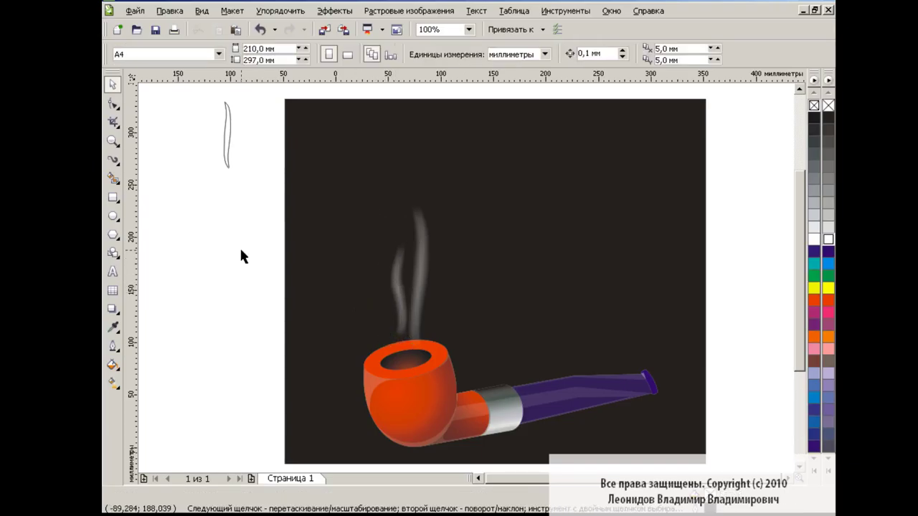
# Move the thin top curve down and give it a white, Normal-mode shadow feathered to 70.
pyautogui.moveTo(229, 140); pyautogui.dragTo(230, 181)
pyautogui.click(113, 308)
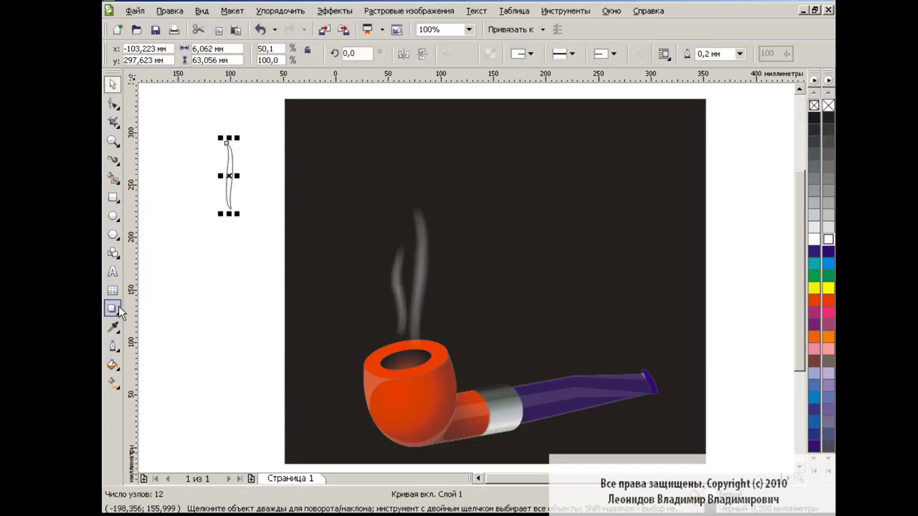
pyautogui.moveTo(232, 183); pyautogui.dragTo(247, 177)
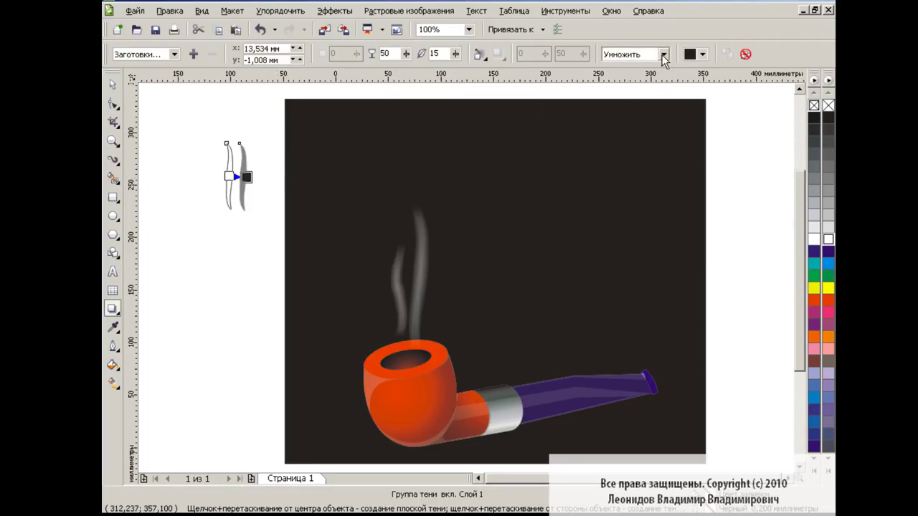
pyautogui.click(663, 54)
pyautogui.click(631, 67)
pyautogui.click(702, 54)
pyautogui.click(687, 96)
pyautogui.click(702, 53)
pyautogui.click(742, 65)
pyautogui.click(454, 54)
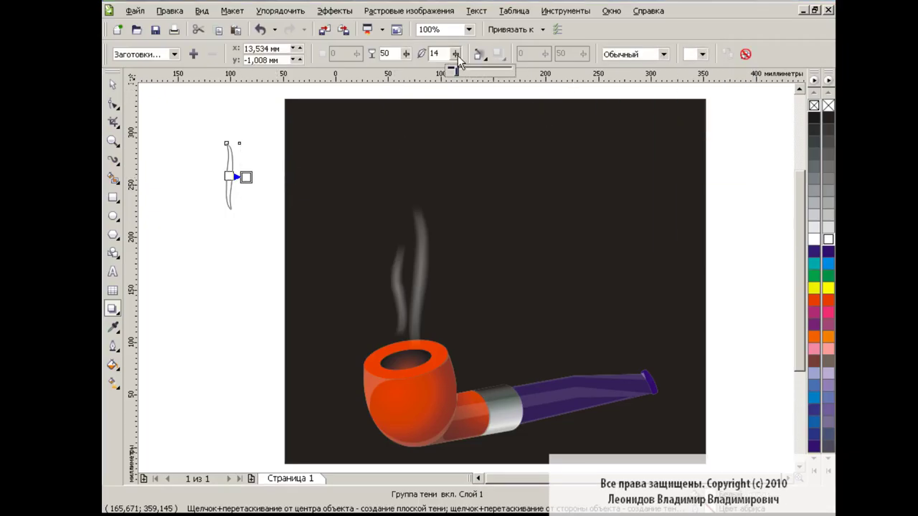
pyautogui.moveTo(456, 68); pyautogui.dragTo(493, 68)
# Move the third wisp onto the dark background, break the shadow apart, and delete its curve.
pyautogui.press('space')
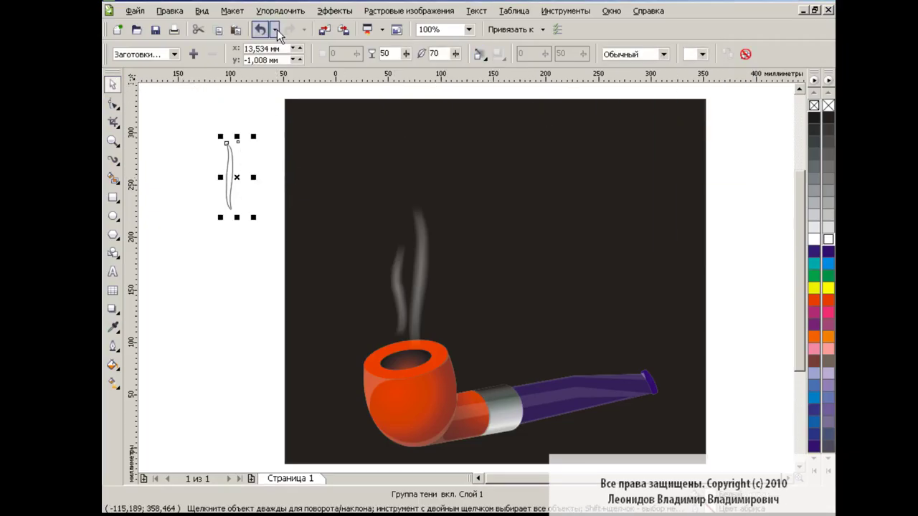
pyautogui.moveTo(237, 176)
pyautogui.mouseDown()
pyautogui.moveTo(359, 237)
pyautogui.moveTo(436, 243)
pyautogui.mouseUp()
pyautogui.click(281, 11)
pyautogui.click(323, 168)
pyautogui.click(358, 242)
pyautogui.press('Delete')
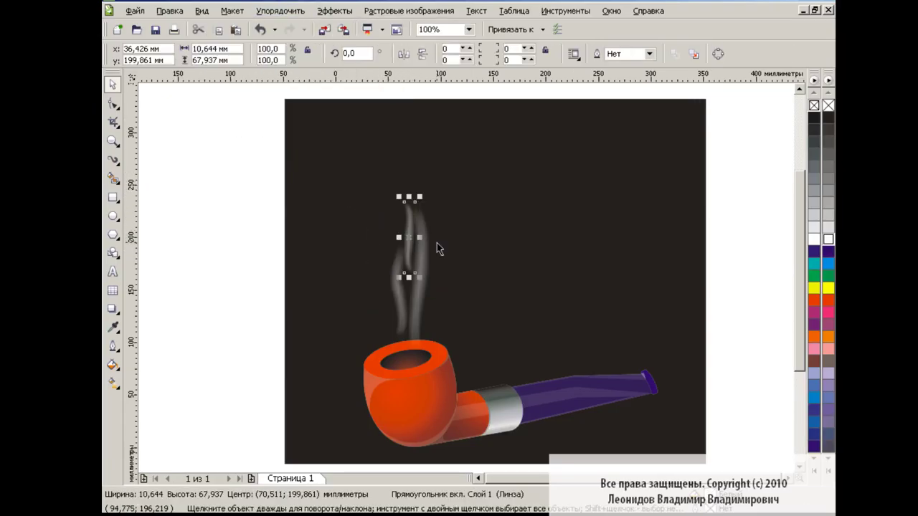
pyautogui.click(257, 241)
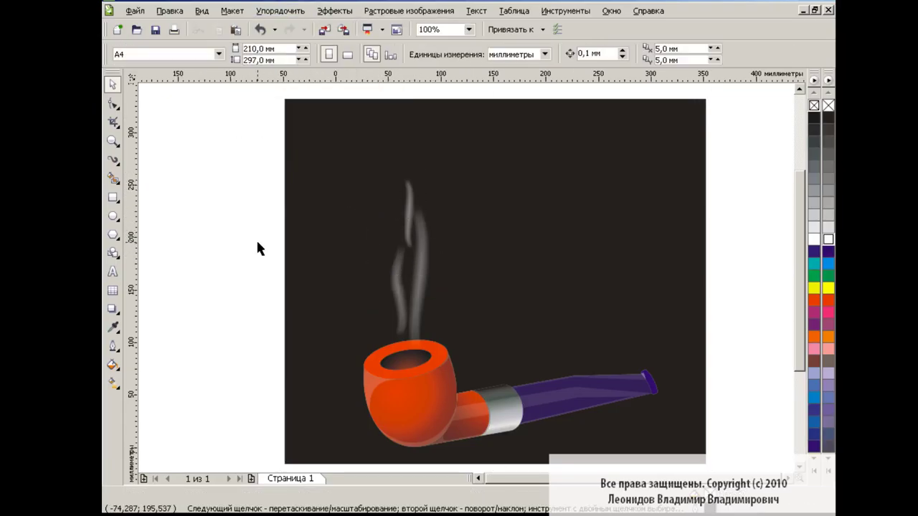